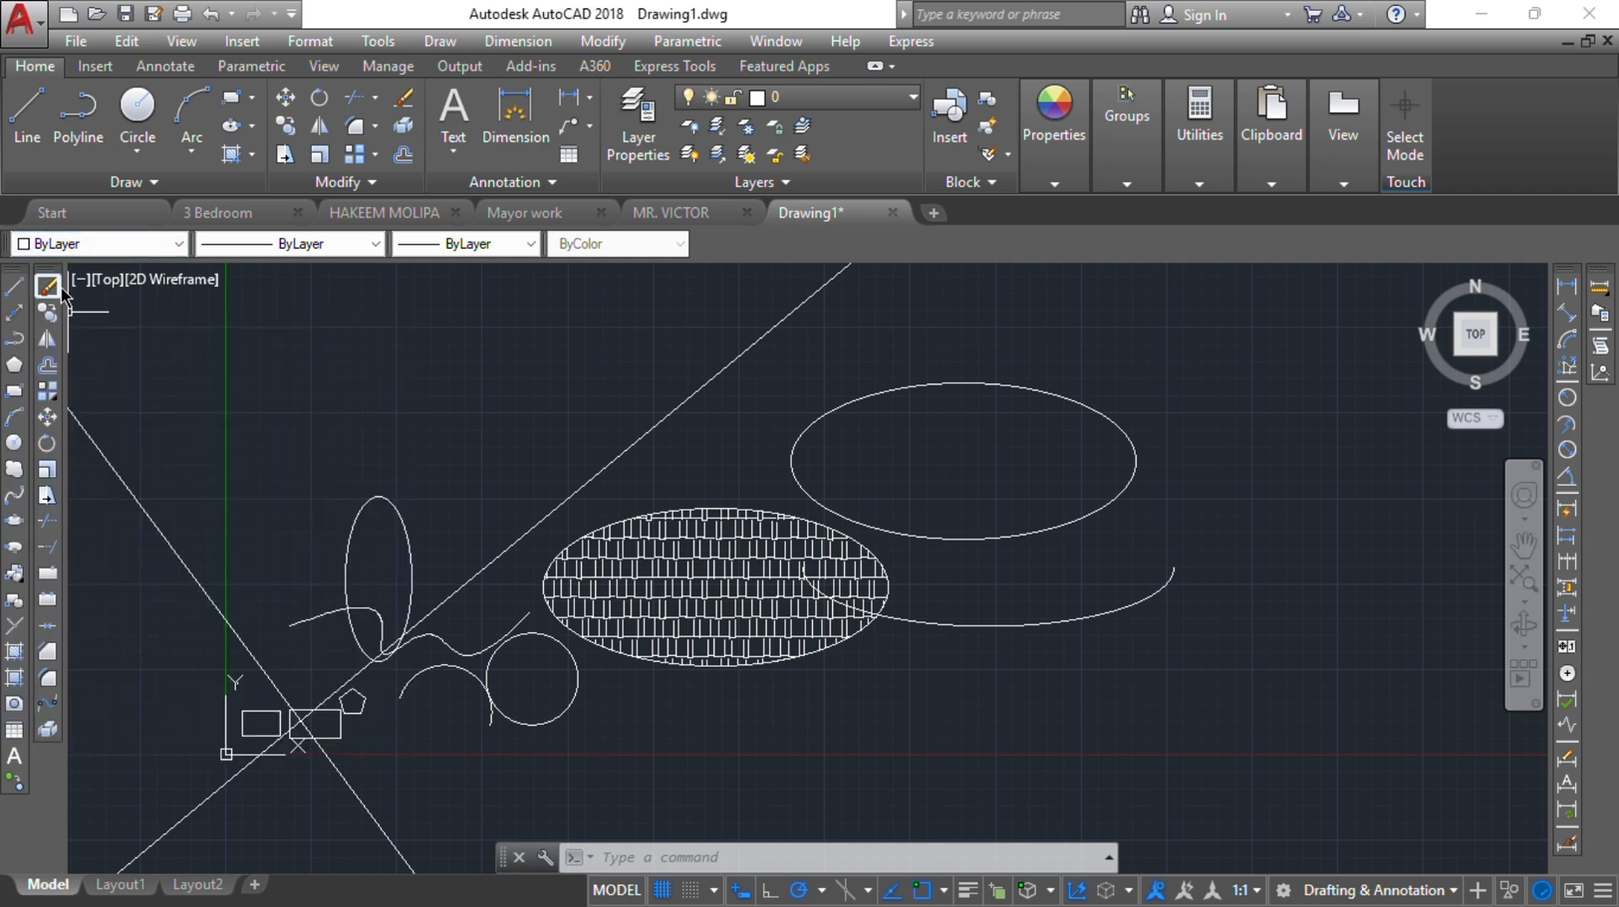
Start the Erase command, pick the large unhatched ellipse to remove it, and undo the erasure
{"action": "left_click", "coordinate": [49, 288]}
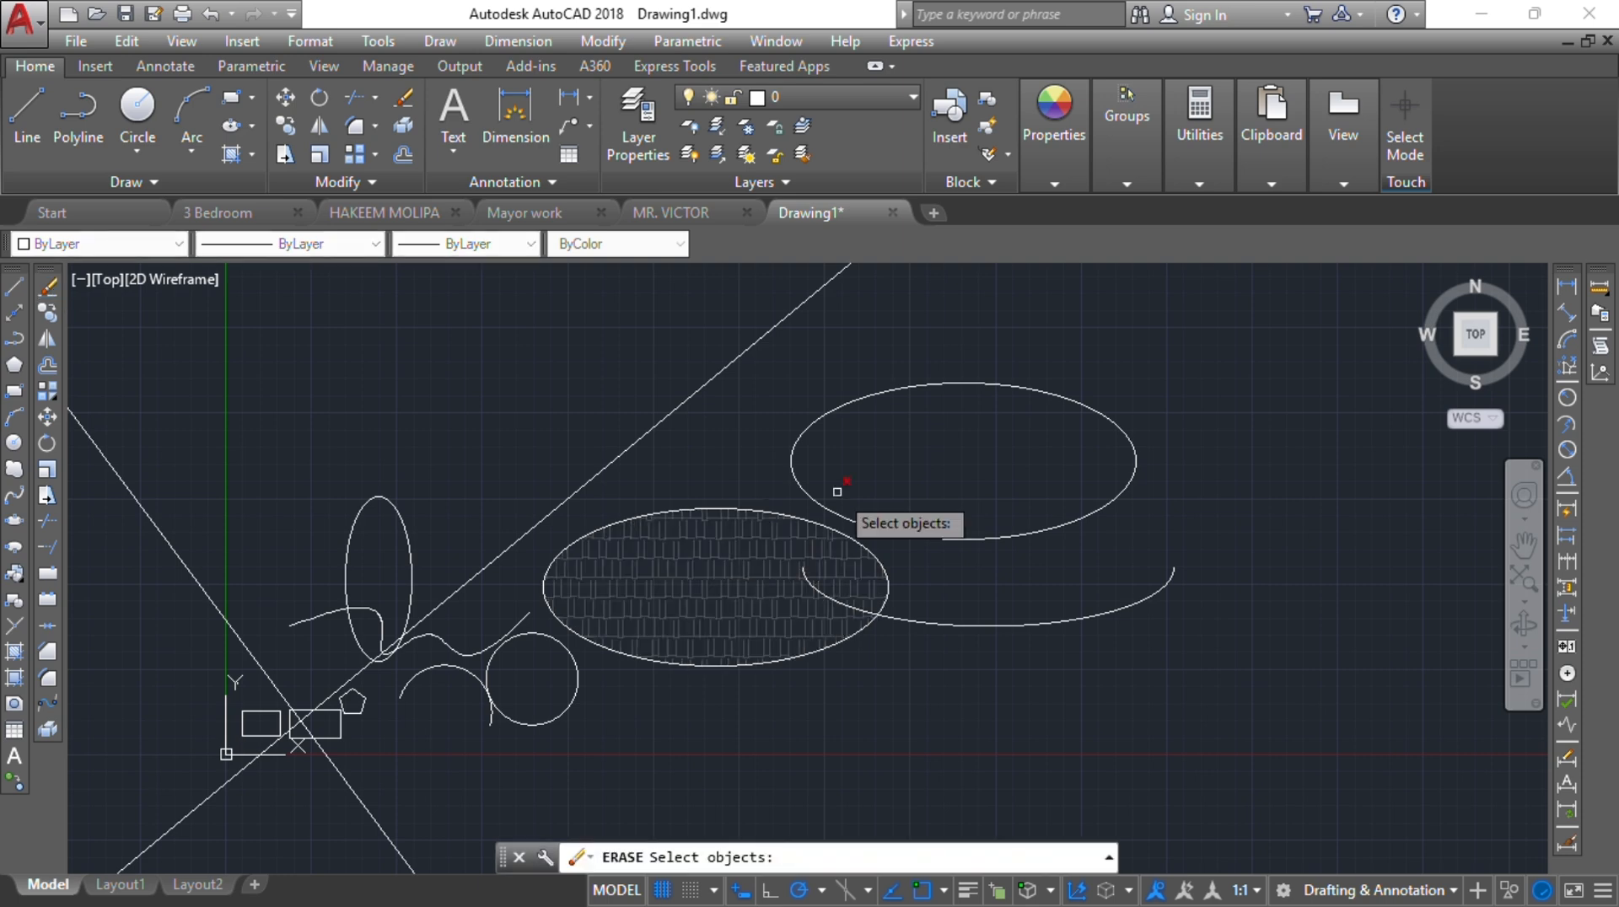
{"action": "left_click", "coordinate": [986, 539]}
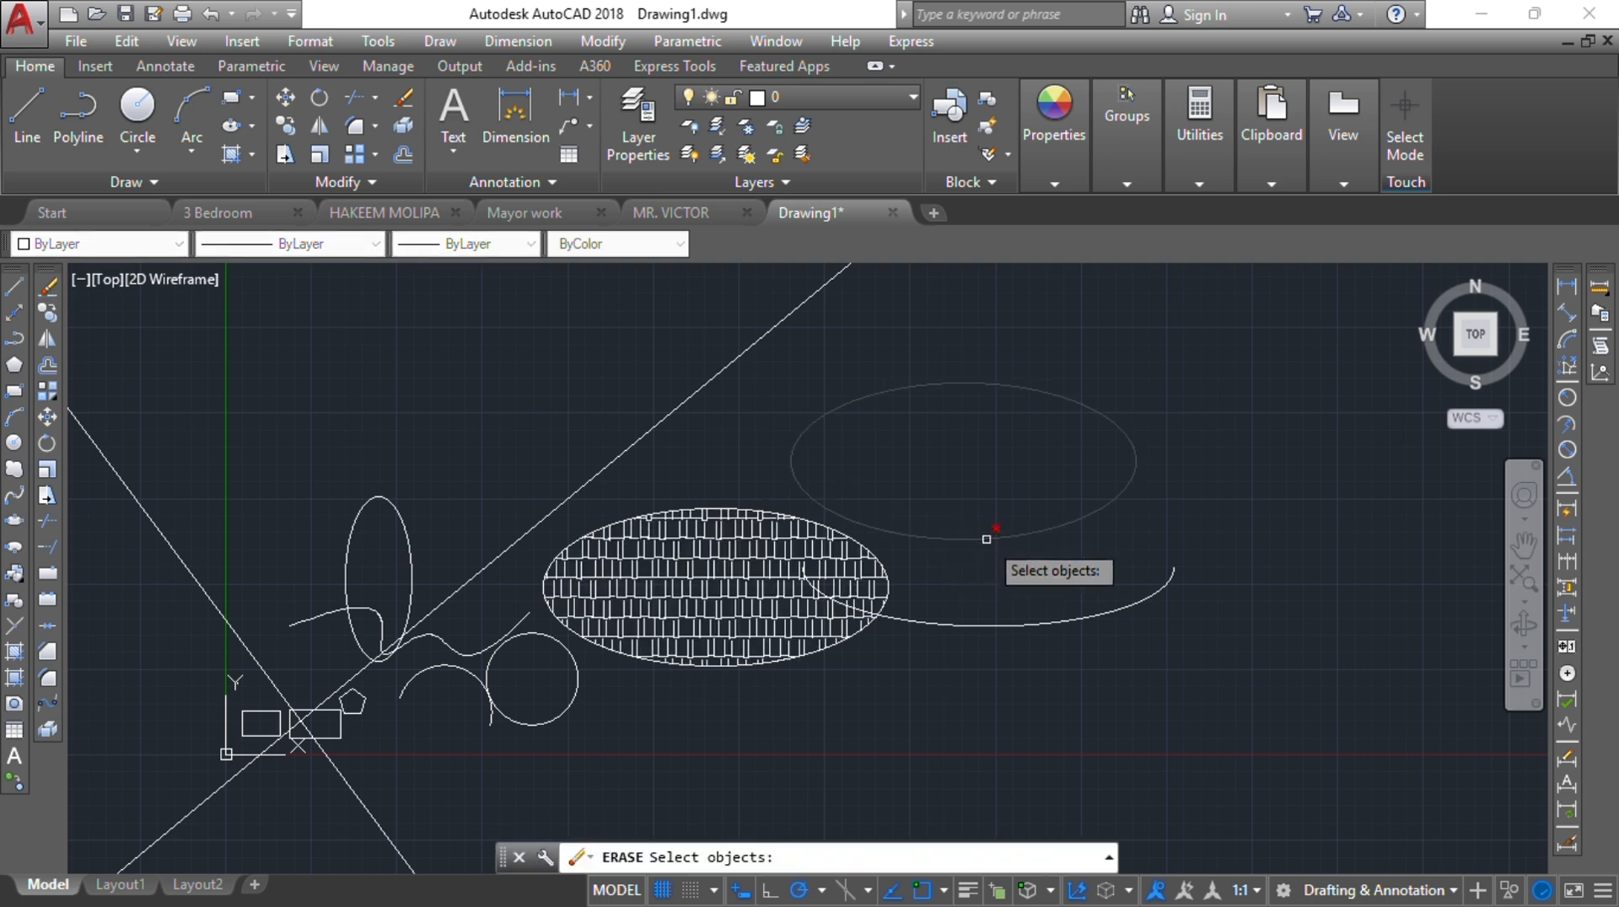
{"action": "key", "text": "Return"}
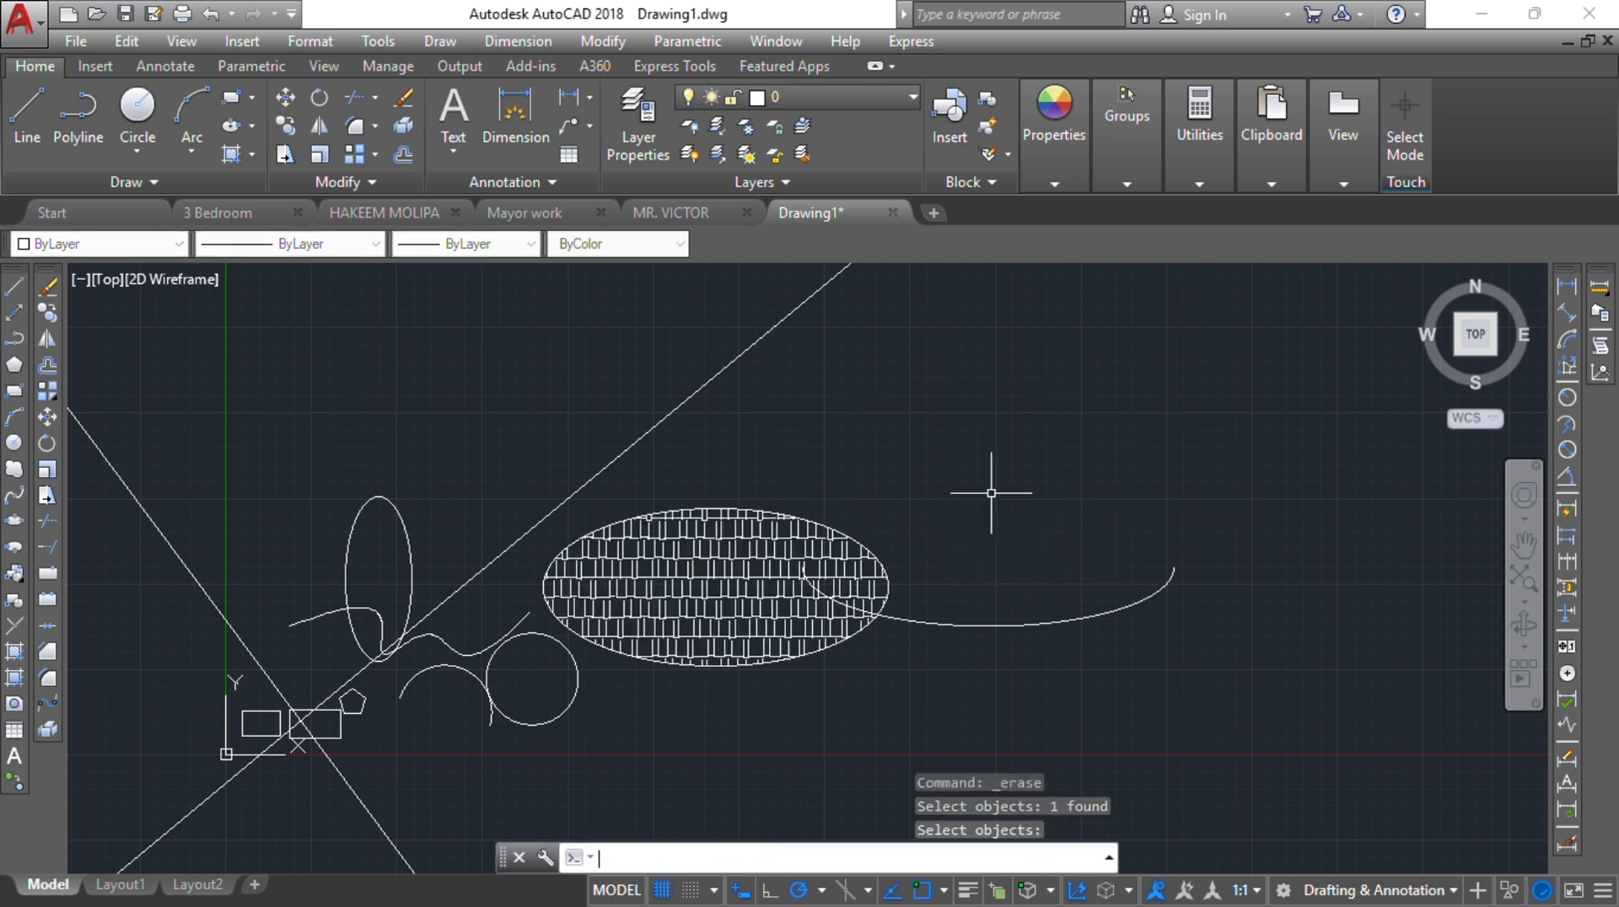
{"action": "key", "text": "ctrl+z"}
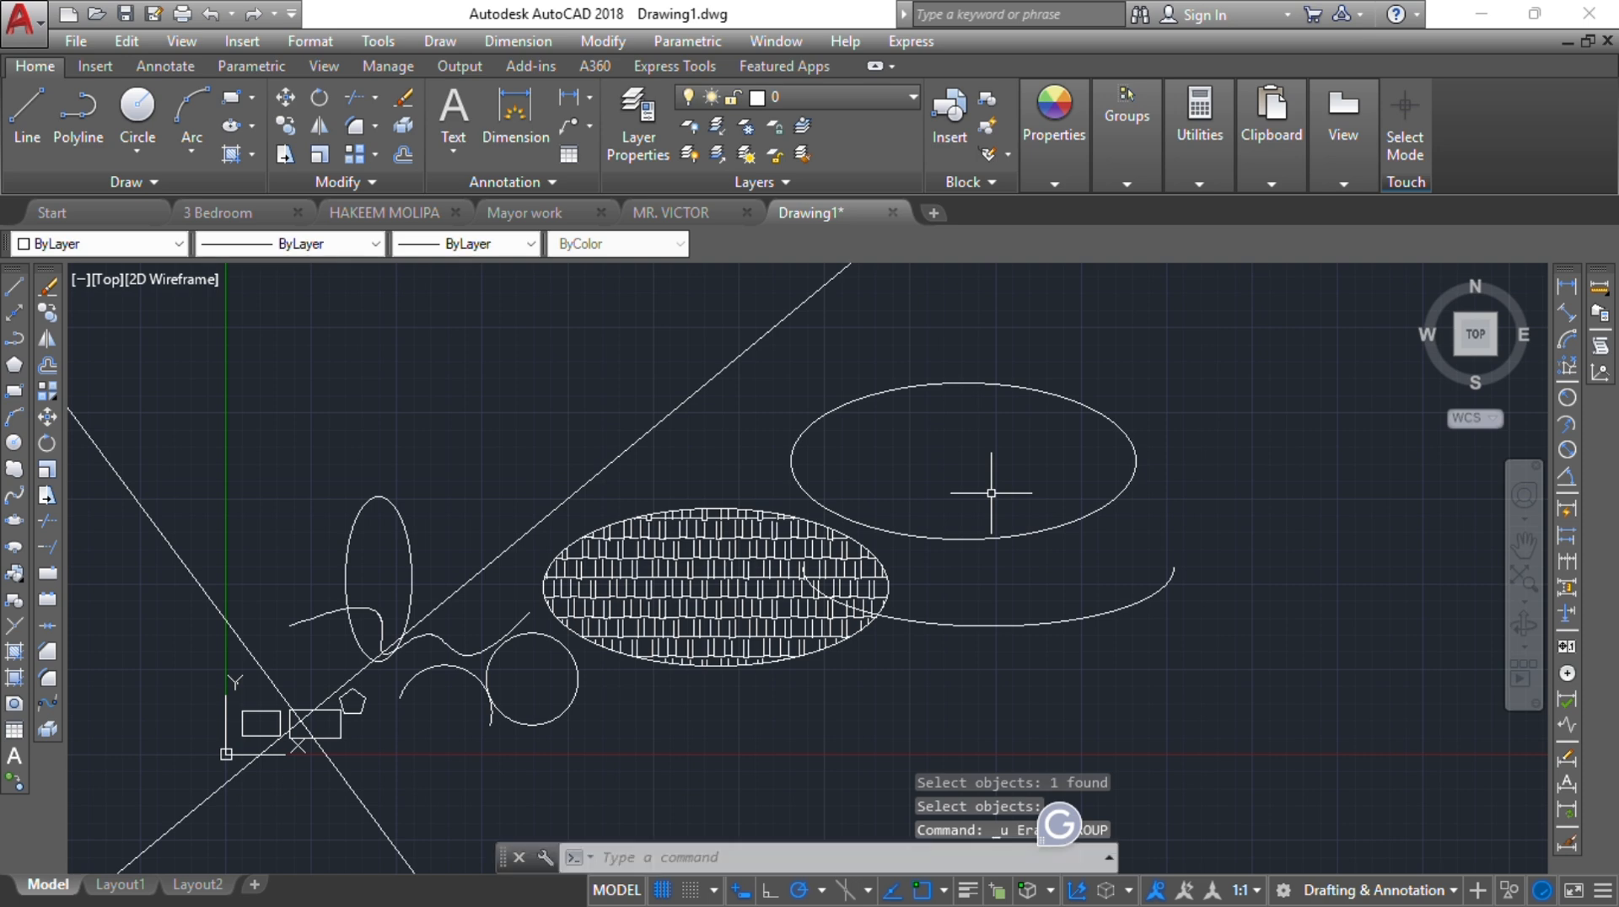
Preselect the large unhatched ellipse, remove it with the E (Erase) command alias, and undo that erasure
{"action": "left_click", "coordinate": [952, 539]}
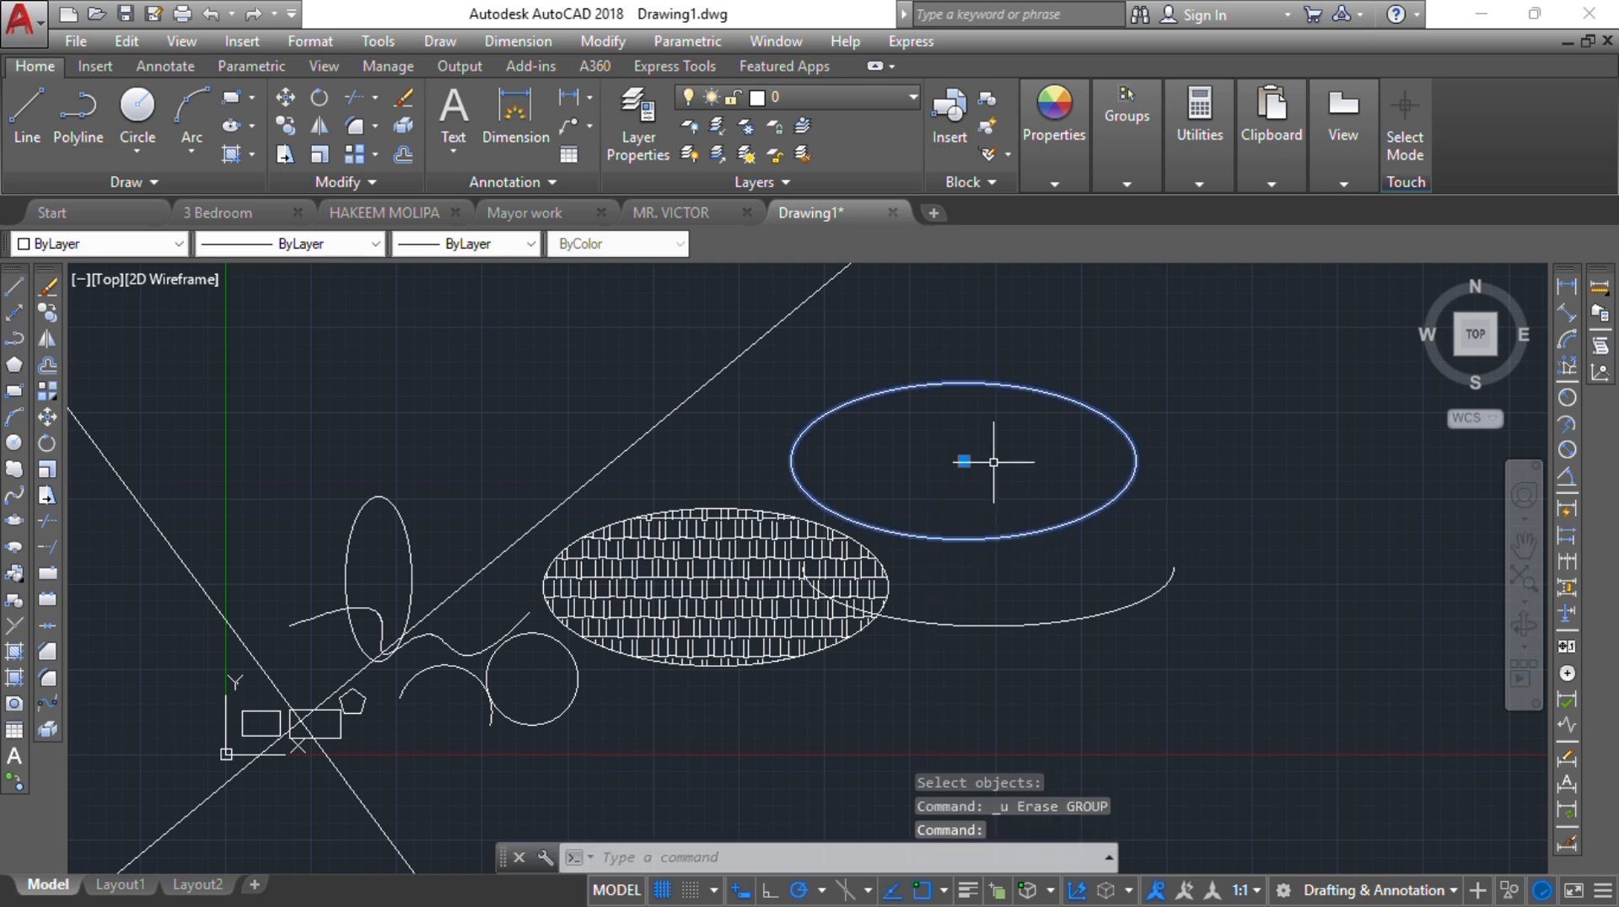
{"action": "type", "text": "E"}
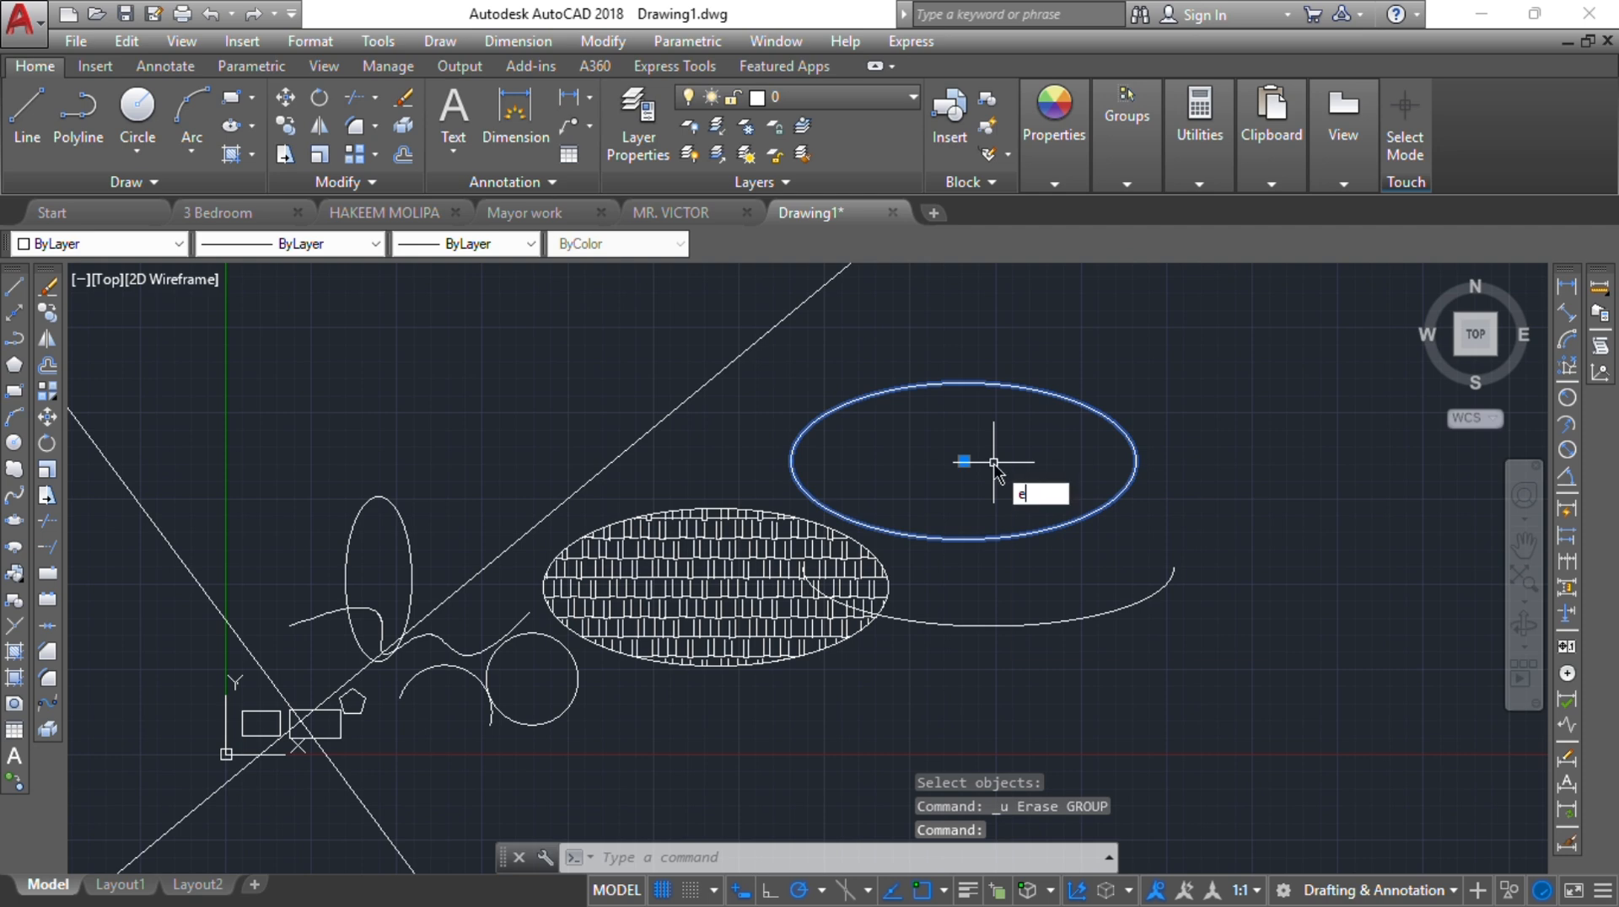
{"action": "key", "text": "Return"}
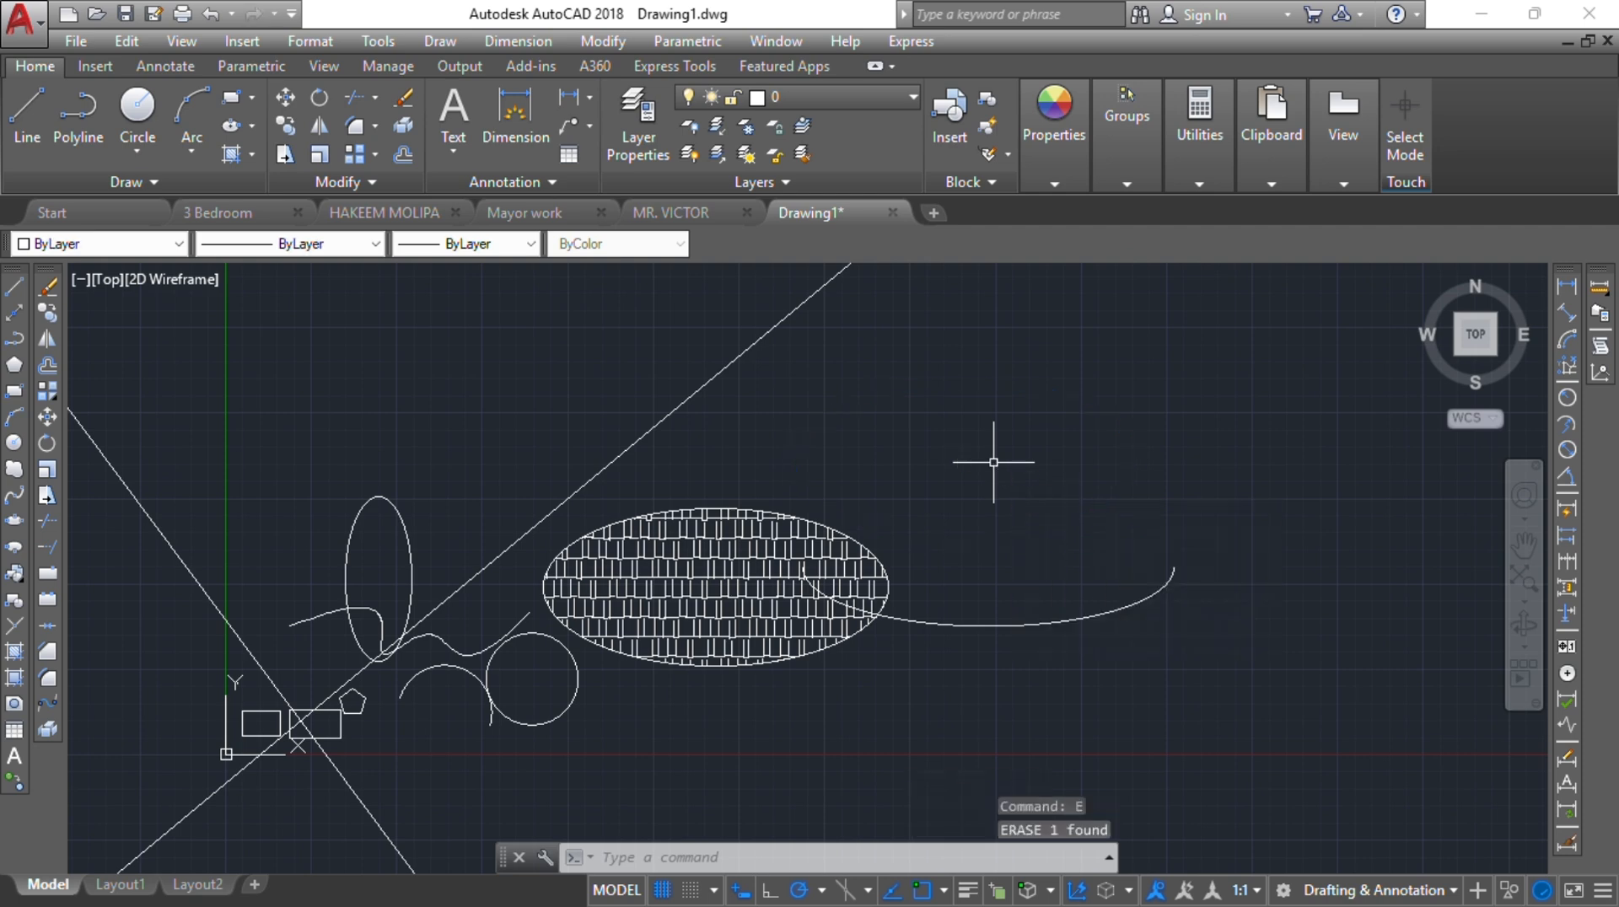
{"action": "key", "text": "ctrl+z"}
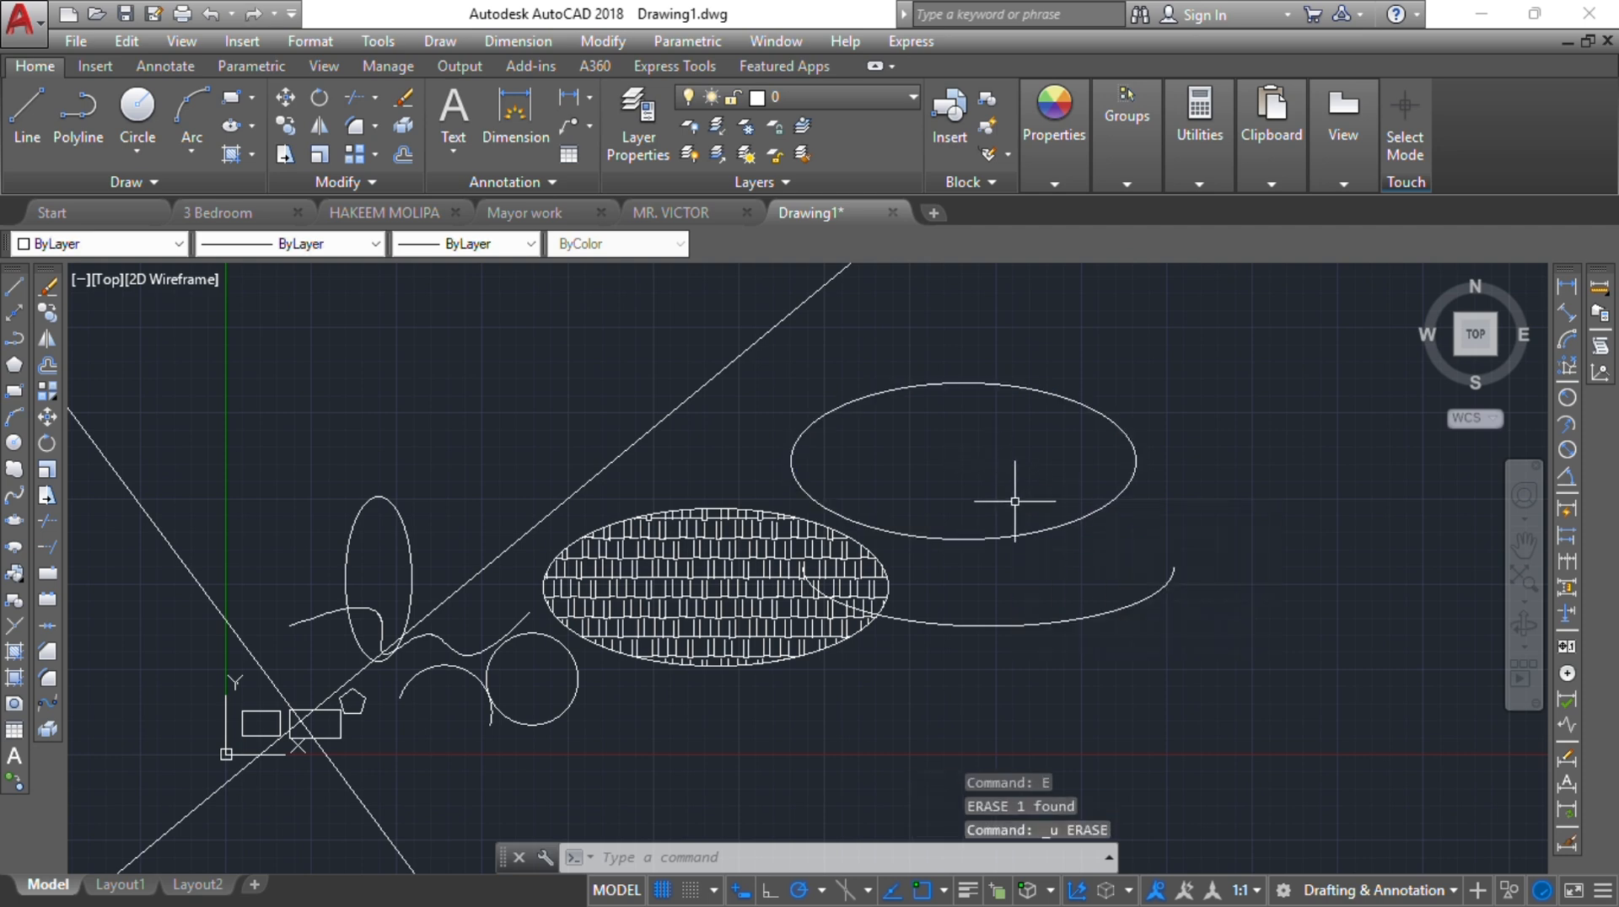
Delete the selected unhatched ellipse without using the Erase command, and undo the deletion
{"action": "left_click", "coordinate": [1058, 526]}
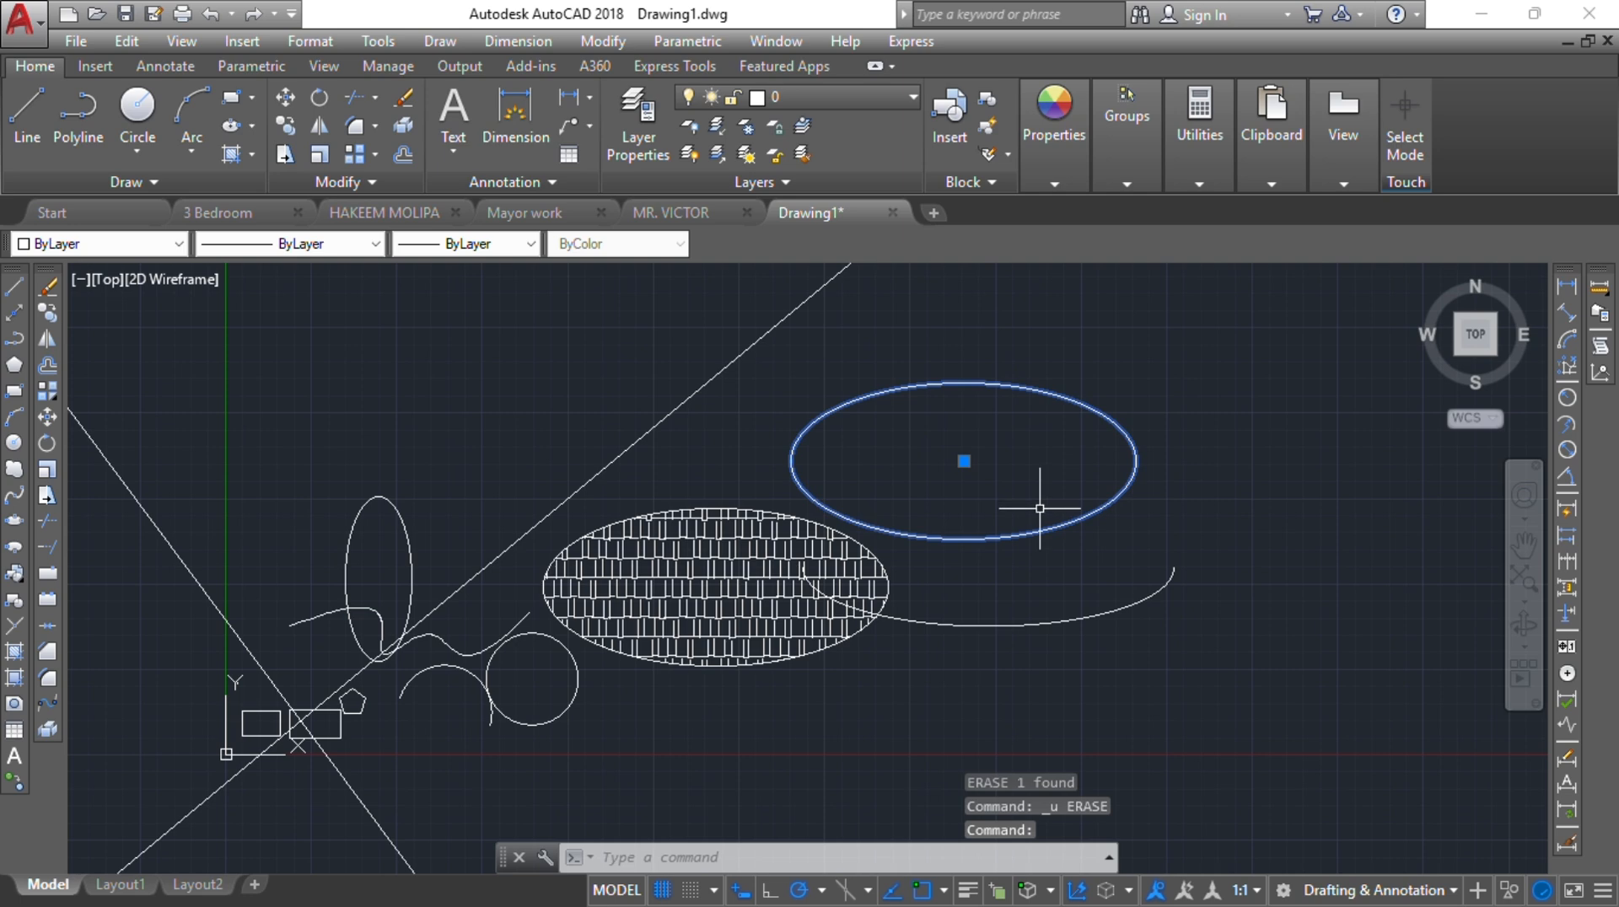
{"action": "key", "text": "Delete"}
{"action": "key", "text": "ctrl+z"}
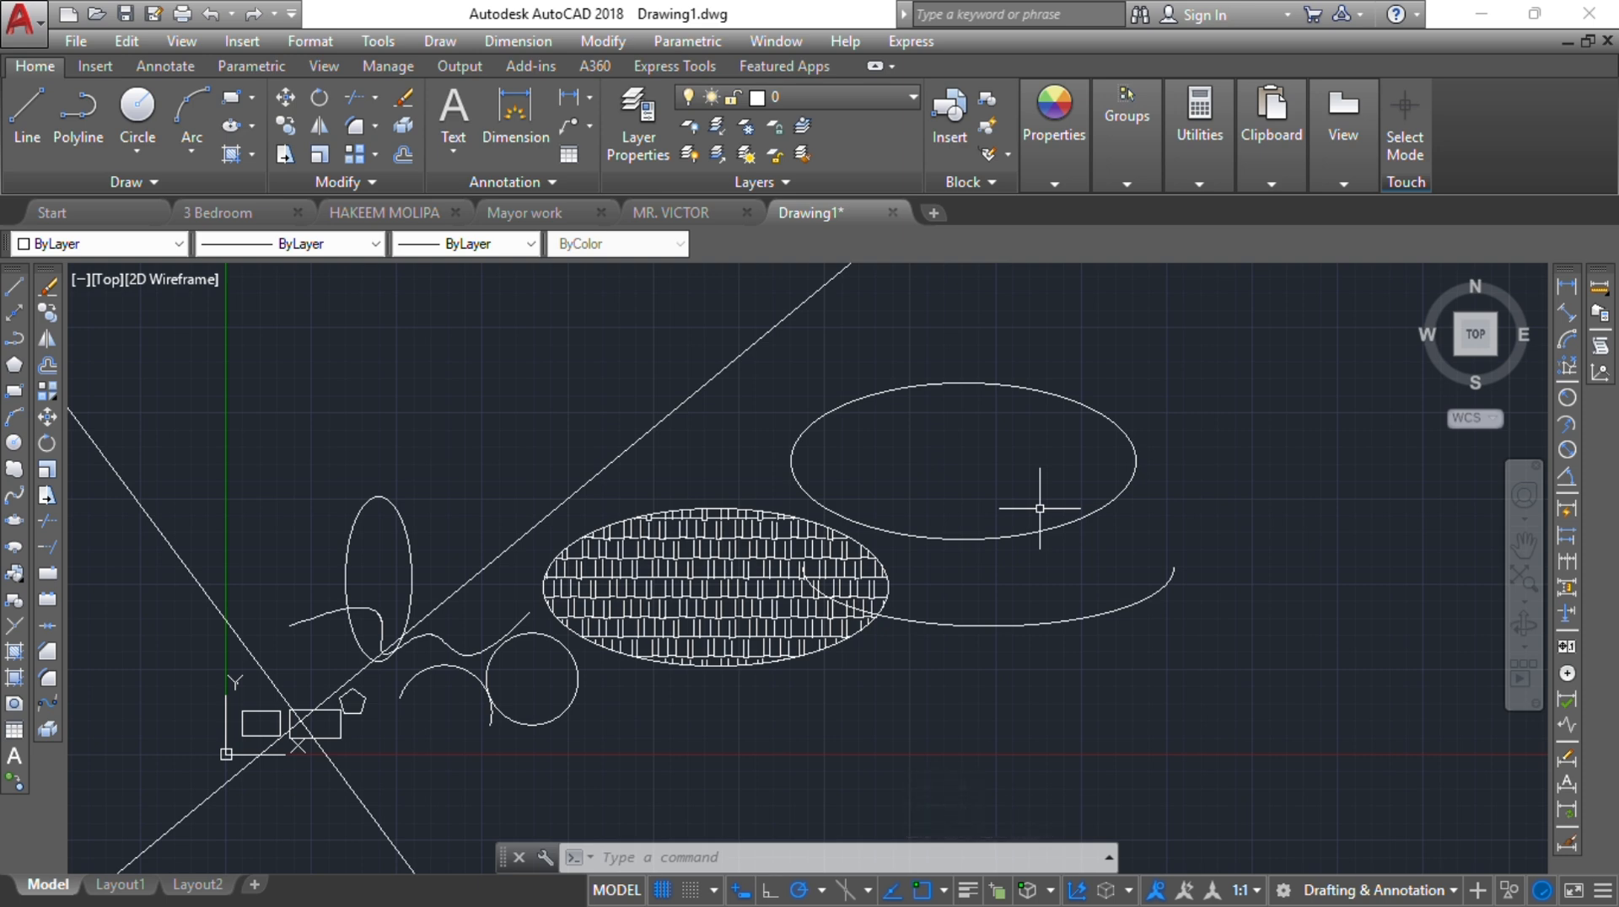
Copy the large unhatched ellipse from its centre, placing two copies in a row to its right and three in a row above
{"action": "left_click", "coordinate": [47, 315]}
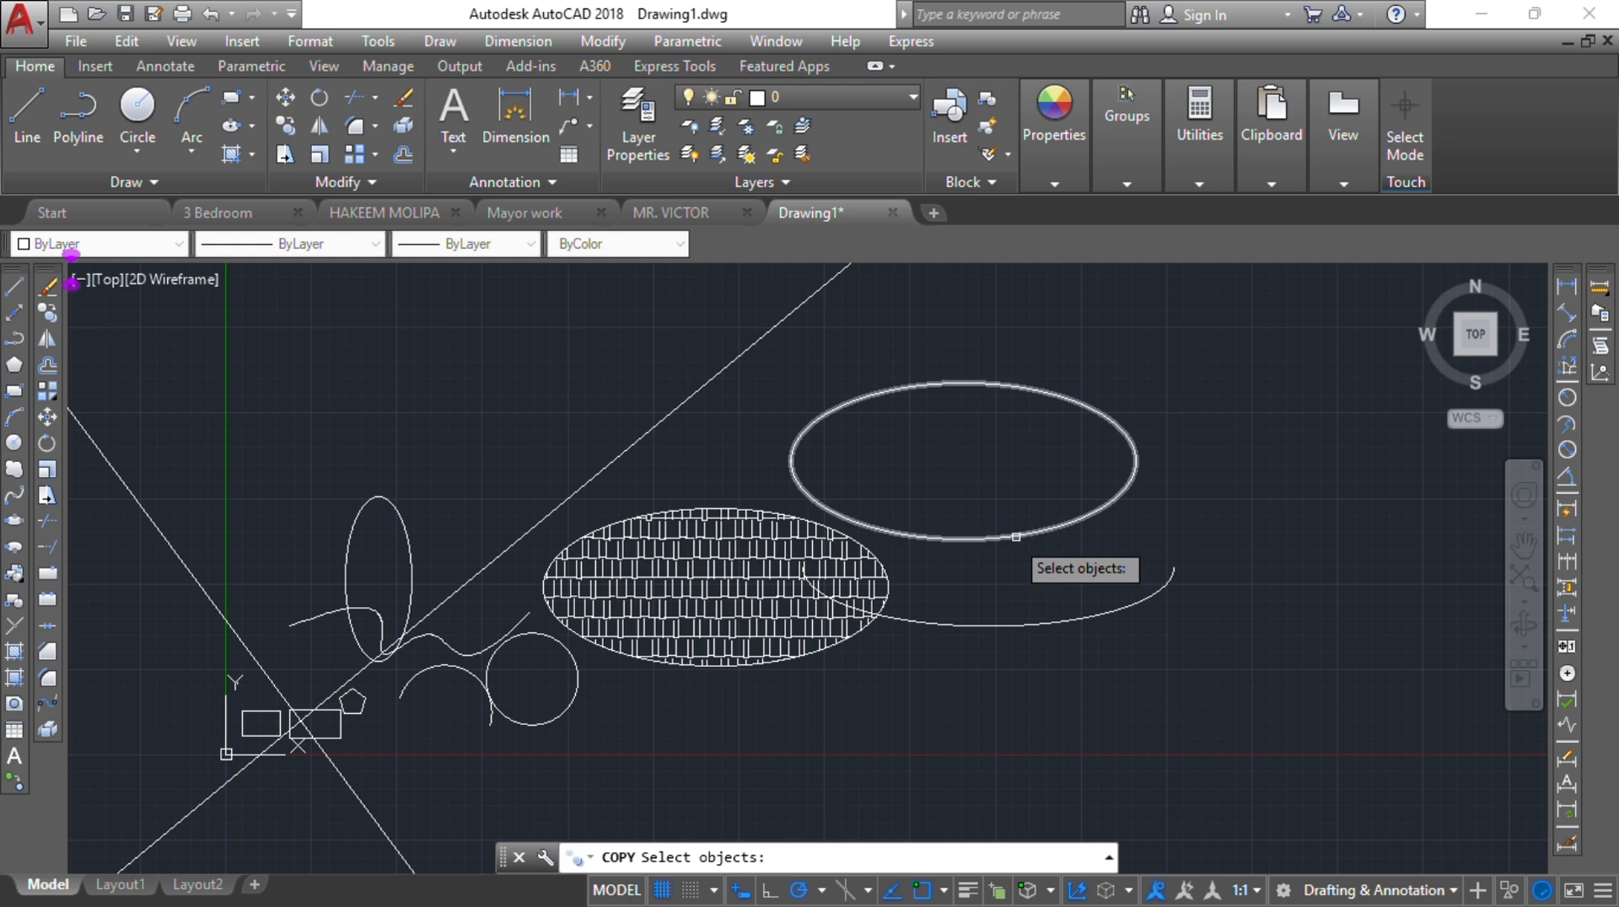
{"action": "key", "text": "Escape"}
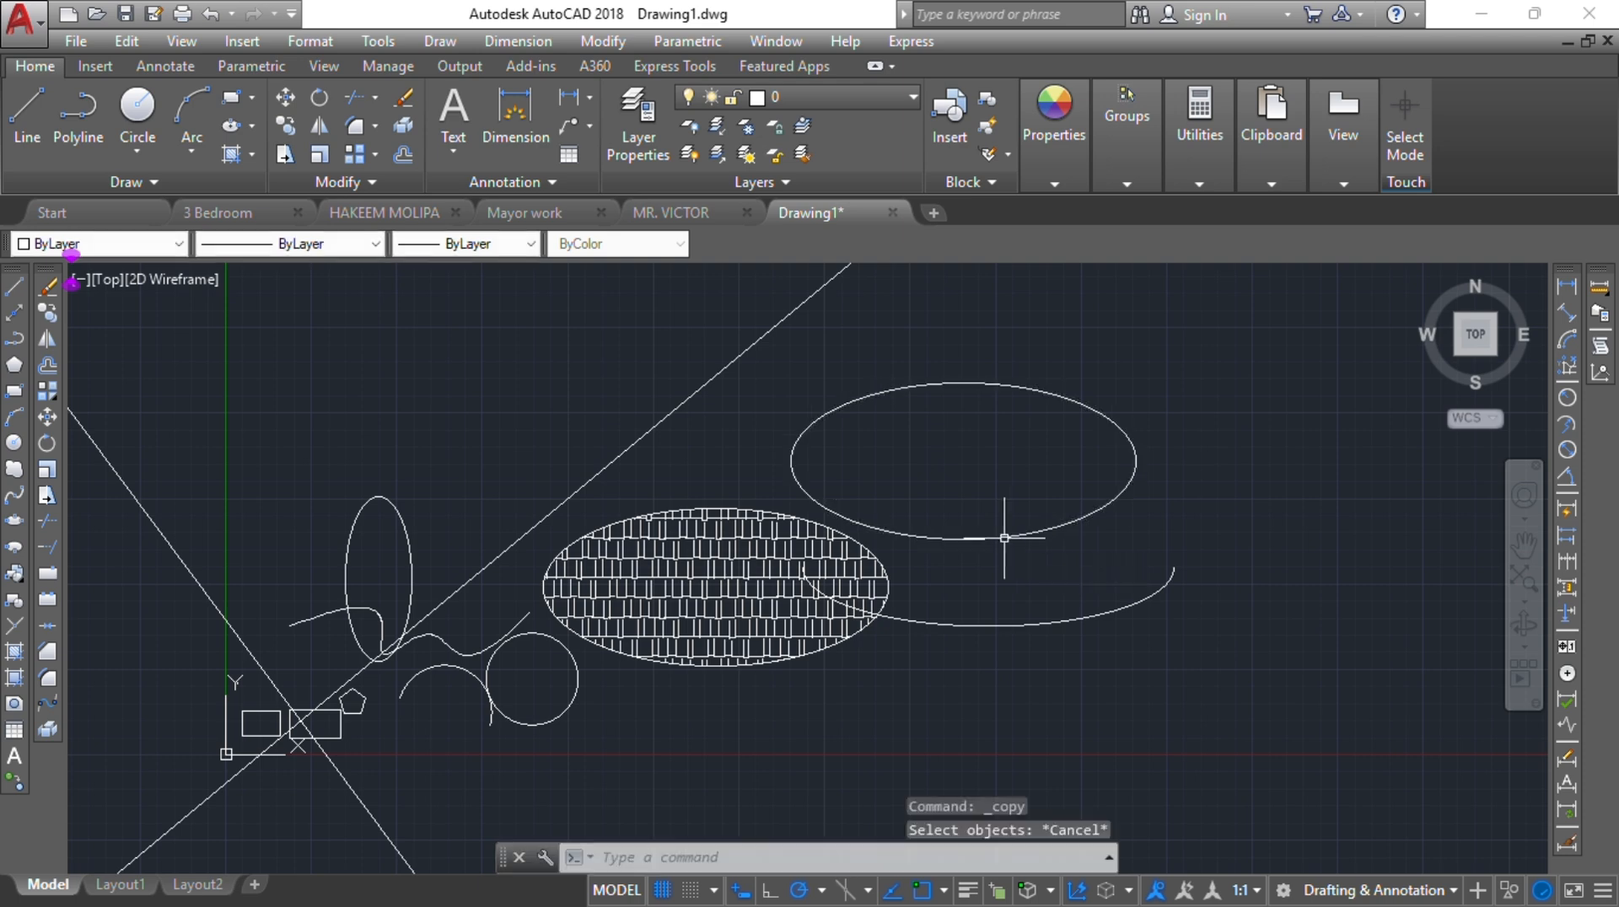
{"action": "left_click", "coordinate": [1048, 528]}
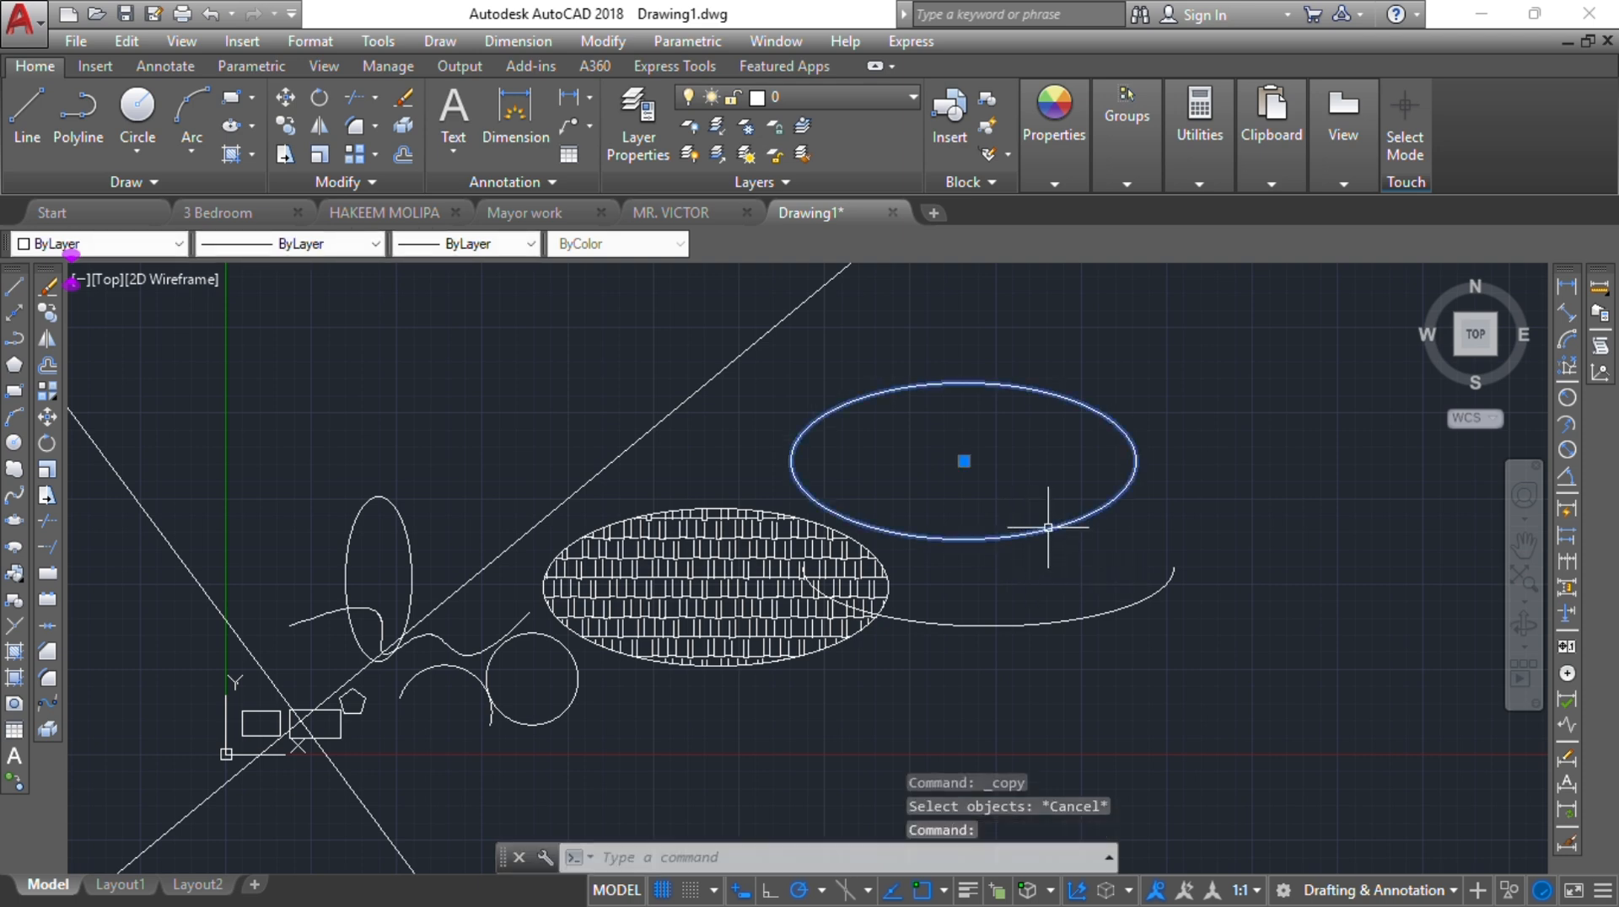
{"action": "scroll", "coordinate": [1138, 522], "scroll_direction": "down", "scroll_amount": 2}
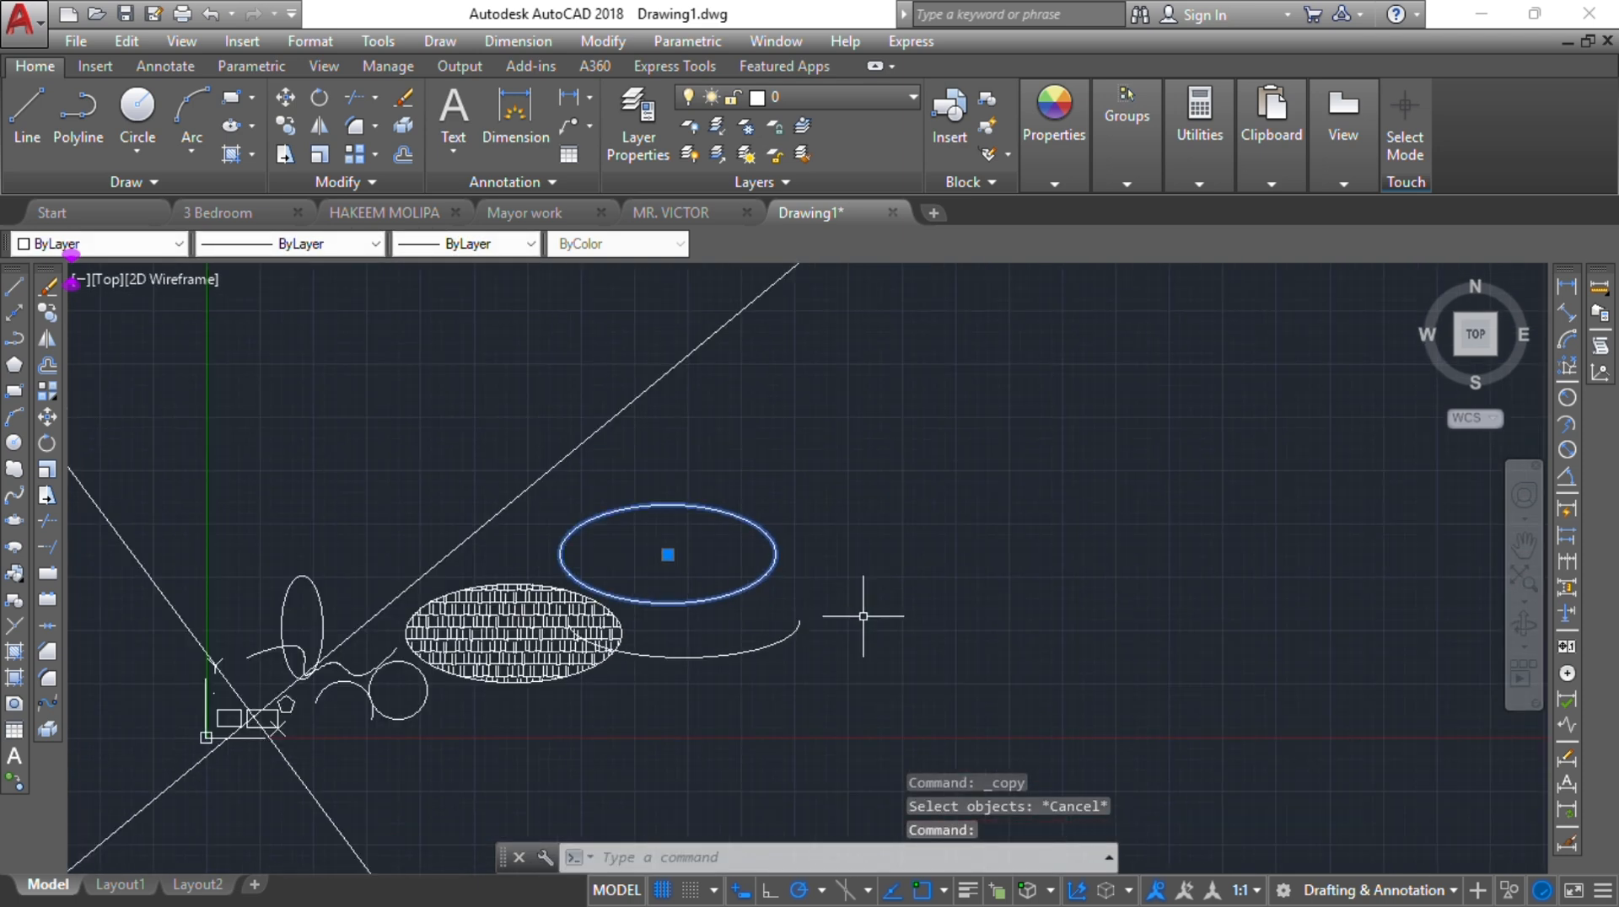
{"action": "left_click", "coordinate": [50, 338]}
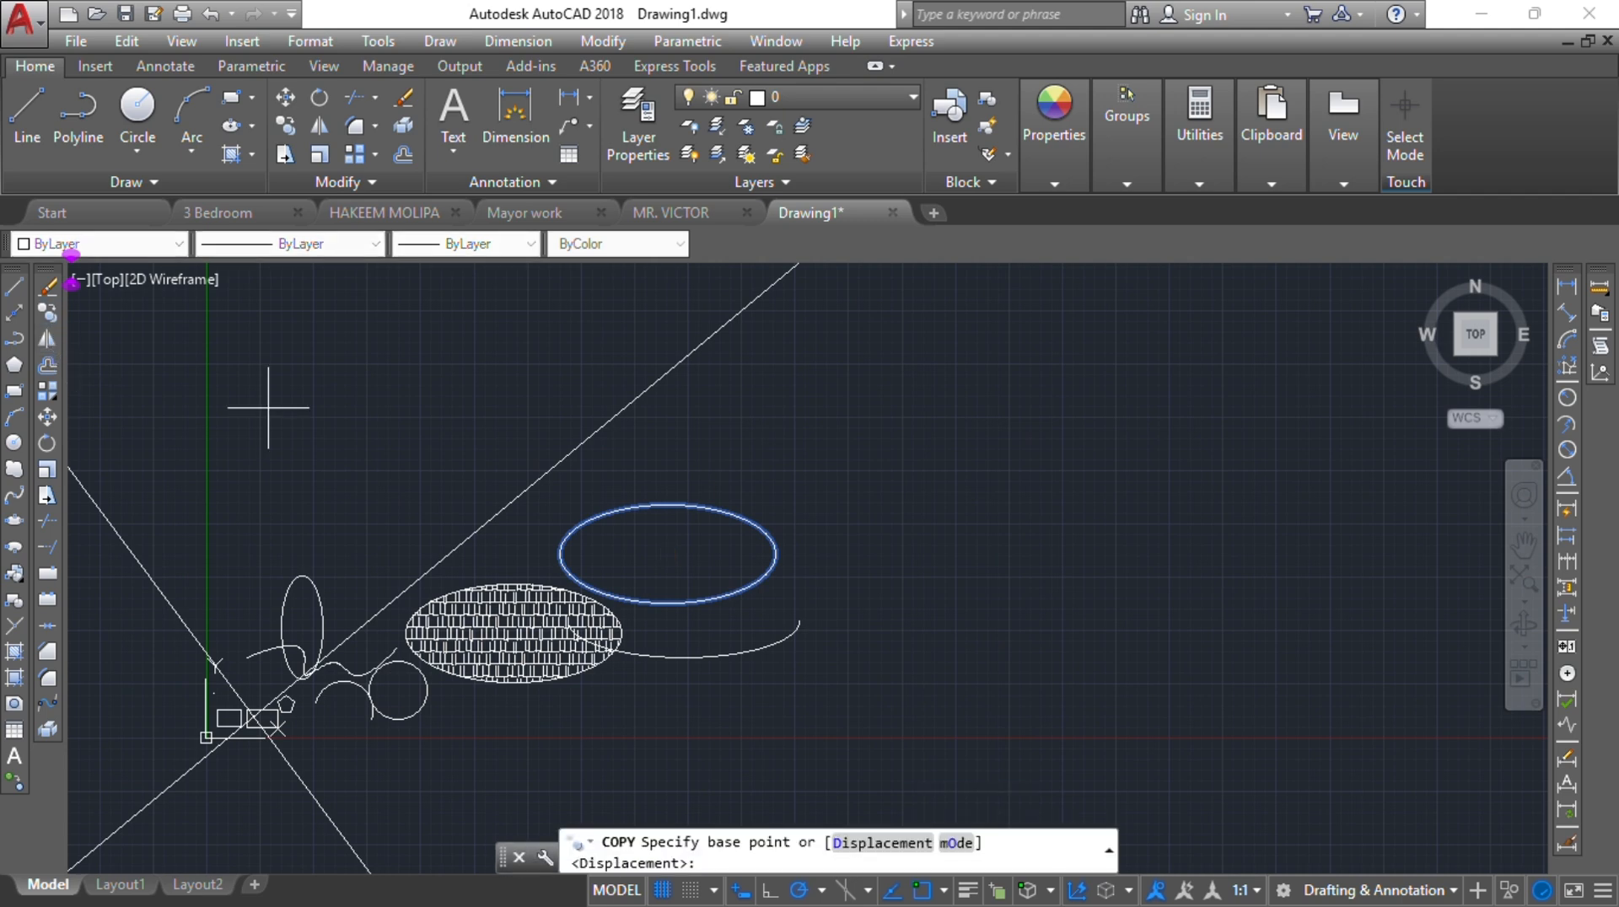
{"action": "left_click", "coordinate": [663, 552]}
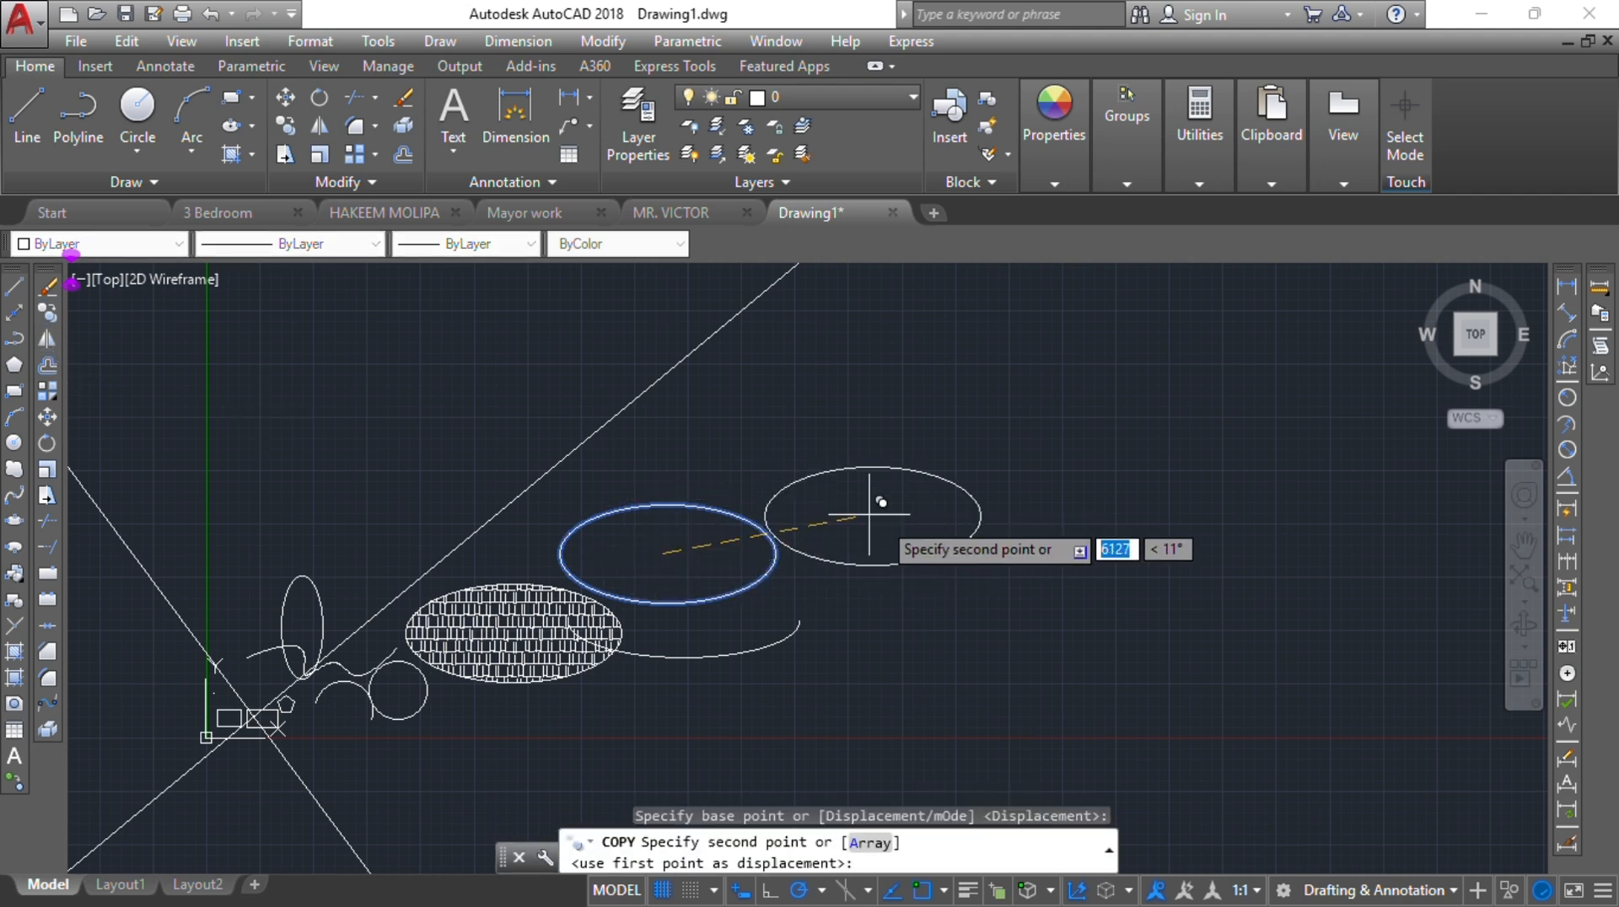
{"action": "left_click", "coordinate": [921, 553]}
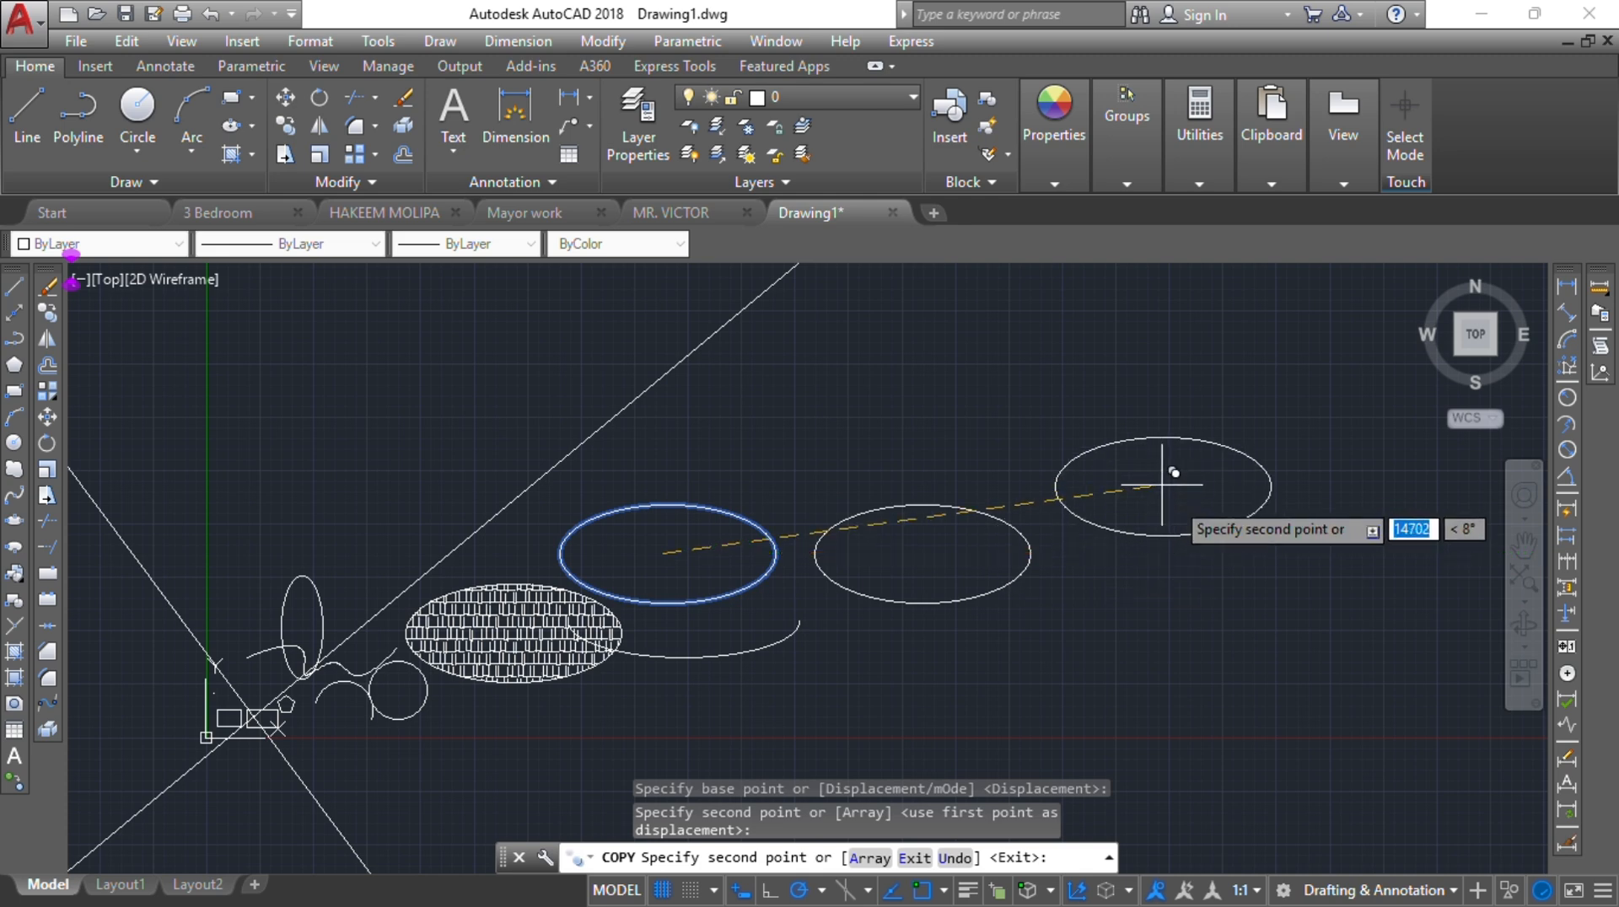
{"action": "left_click", "coordinate": [1152, 553]}
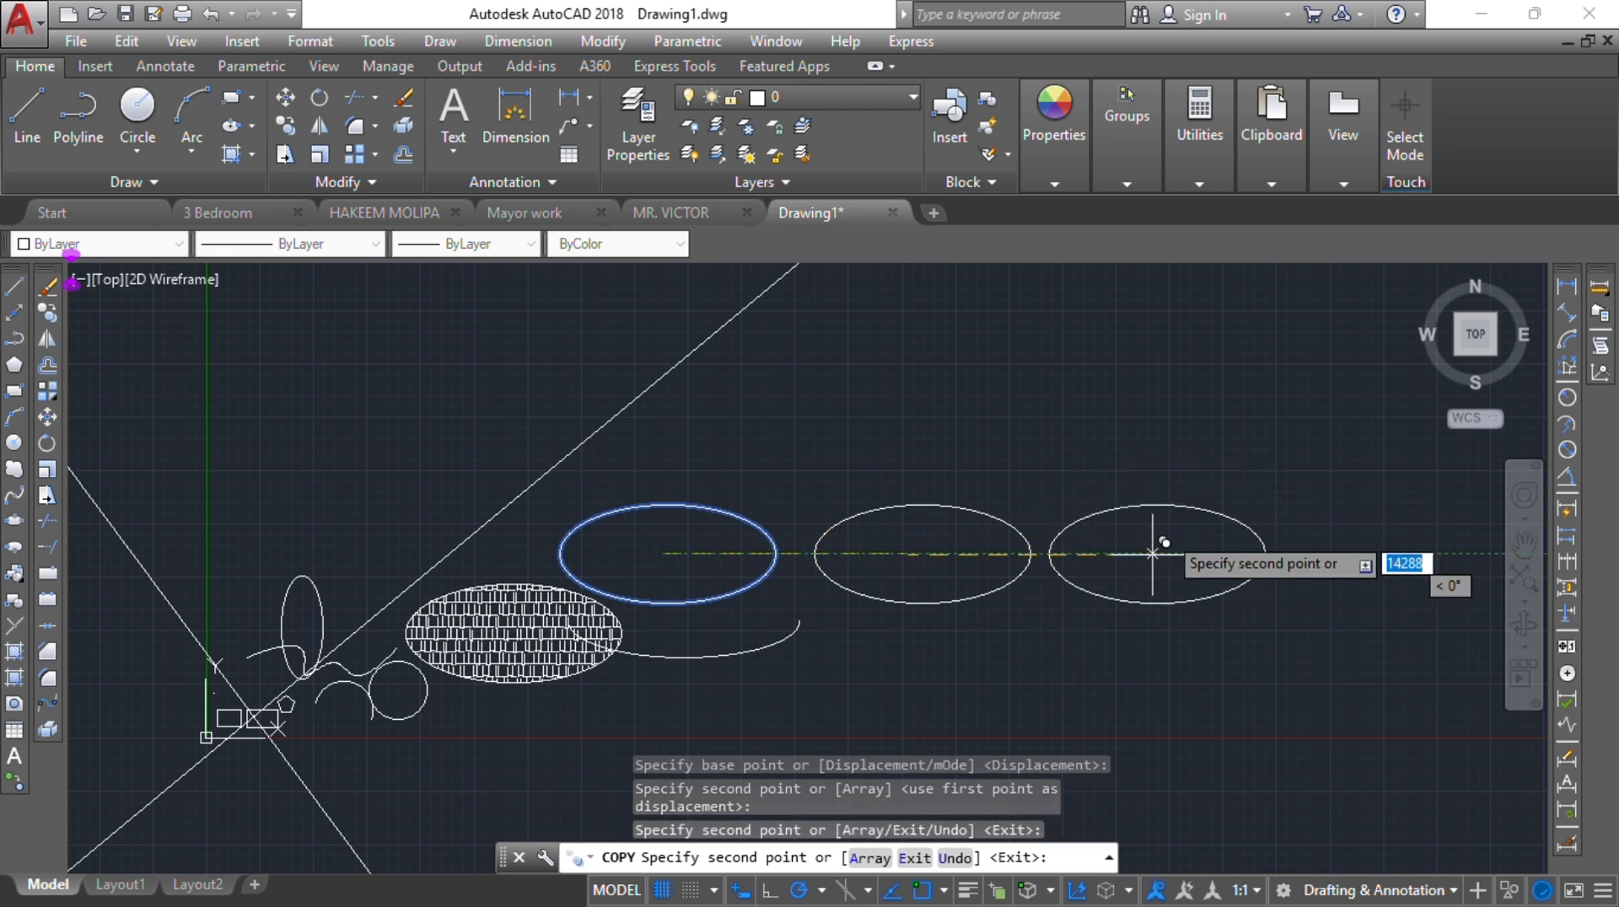
{"action": "left_click", "coordinate": [1144, 407]}
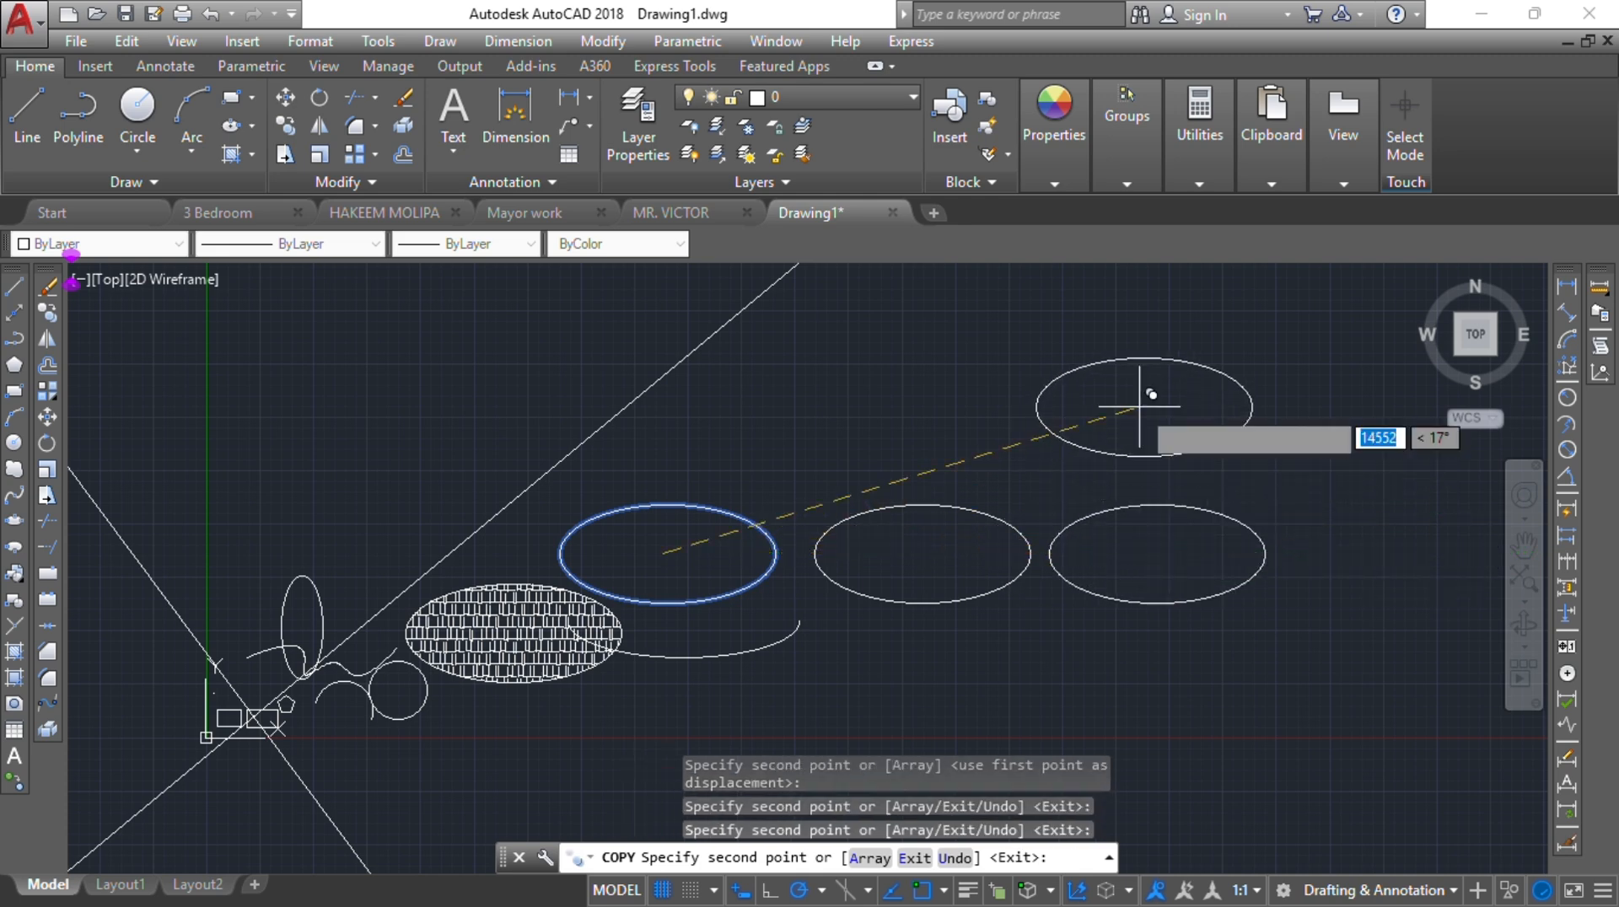
{"action": "left_click", "coordinate": [921, 422]}
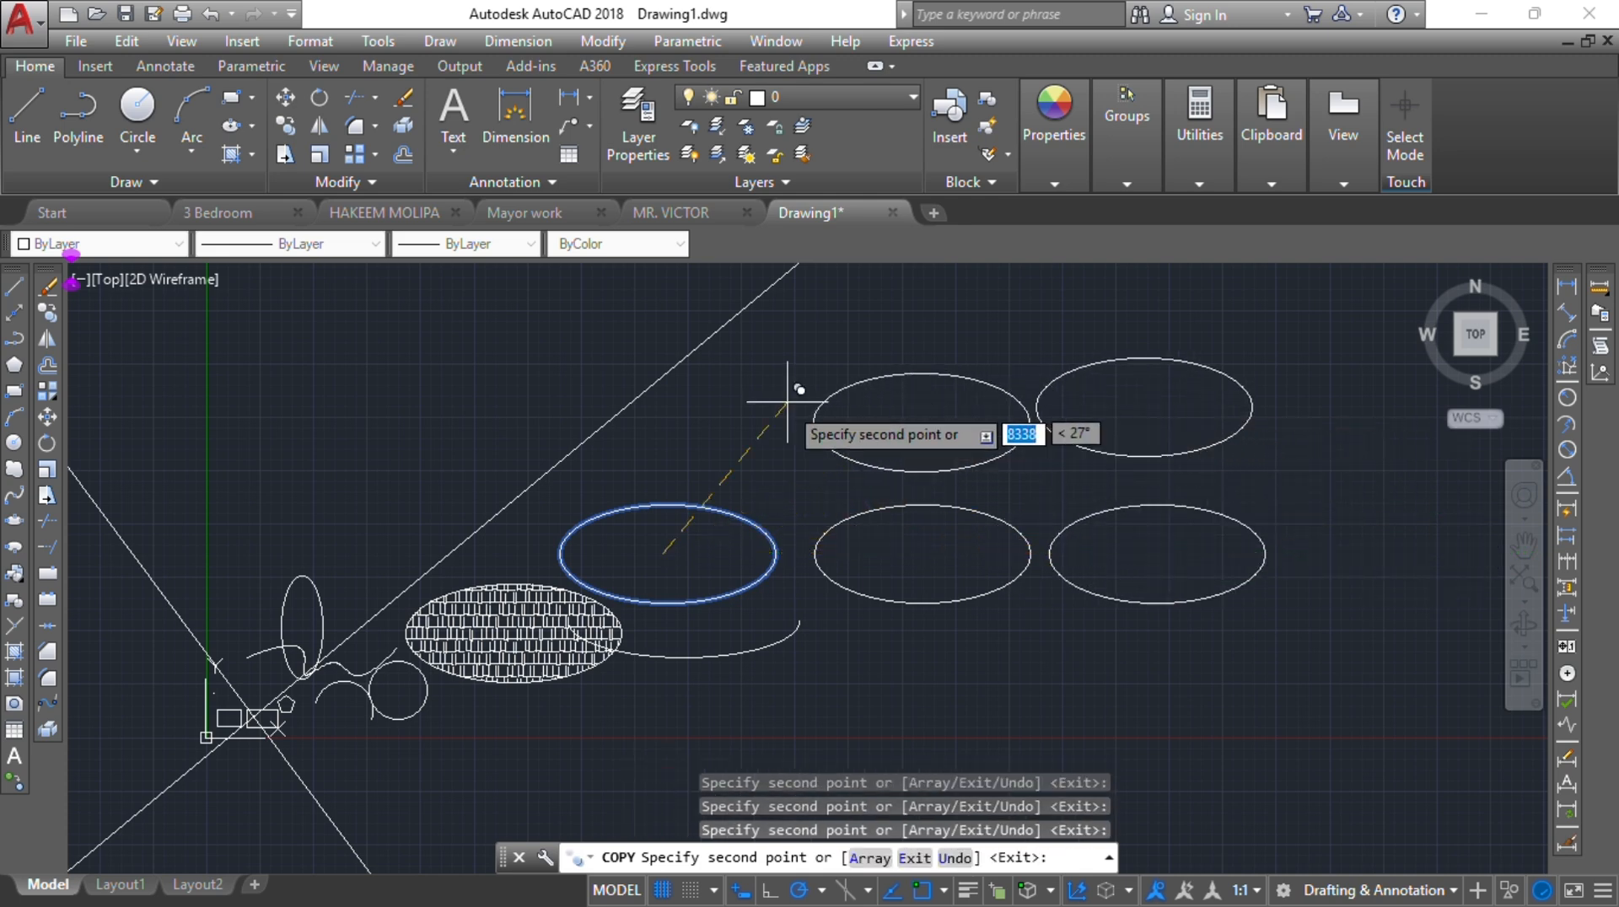
{"action": "left_click", "coordinate": [673, 421]}
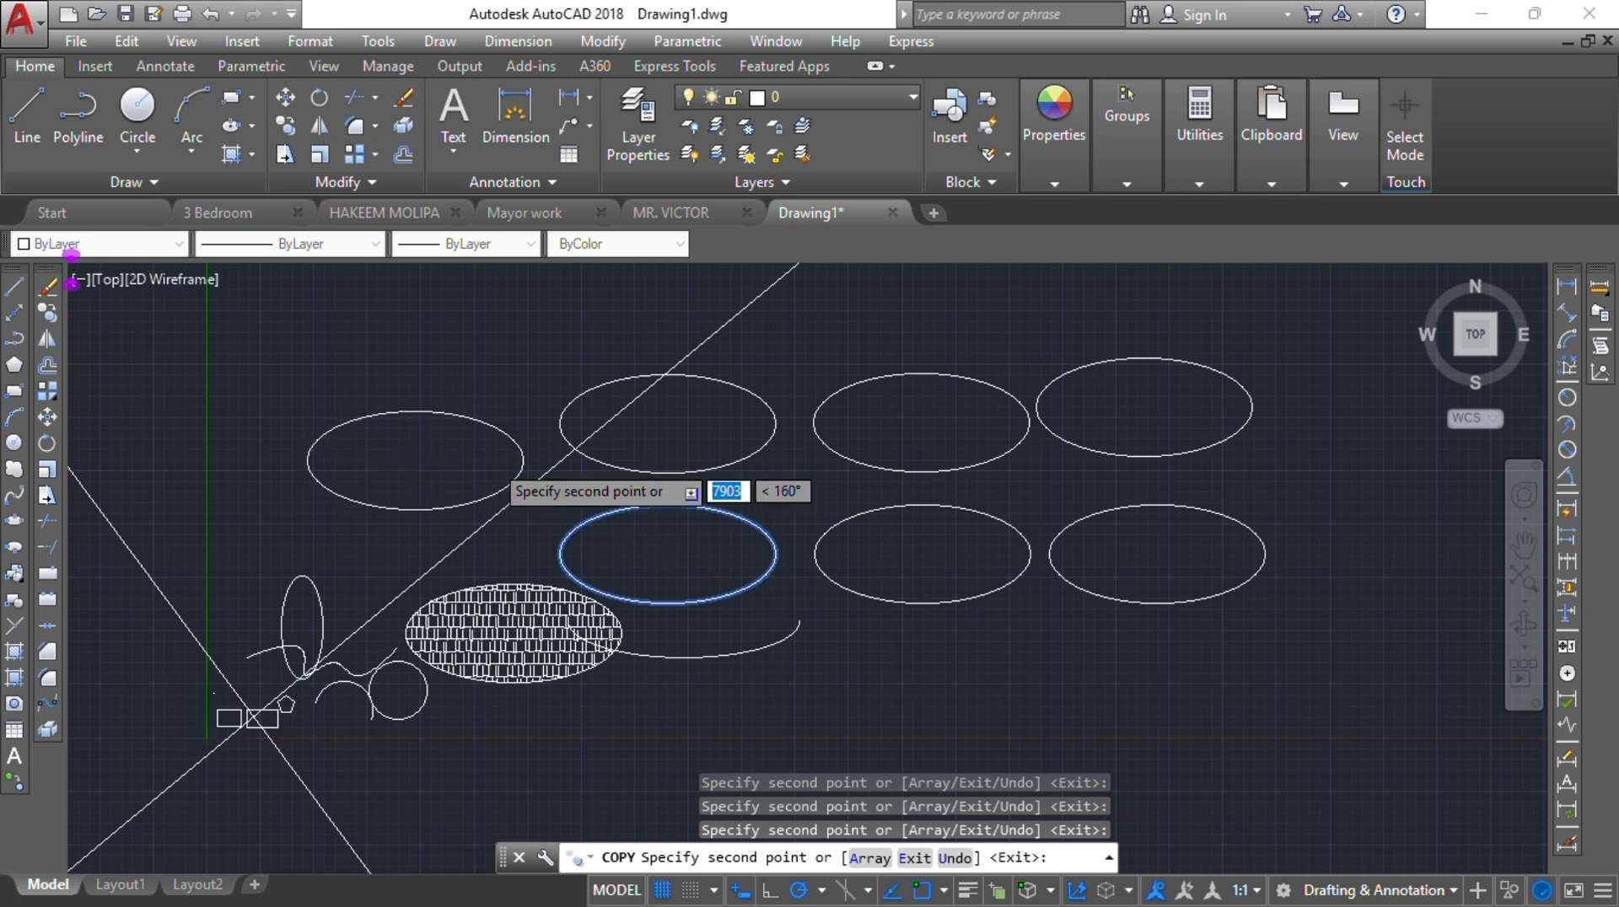
Place another copy of the original ellipse 100 units to its left, end the Copy command, and inspect the offset
{"action": "scroll", "coordinate": [733, 419], "scroll_direction": "down", "scroll_amount": 2}
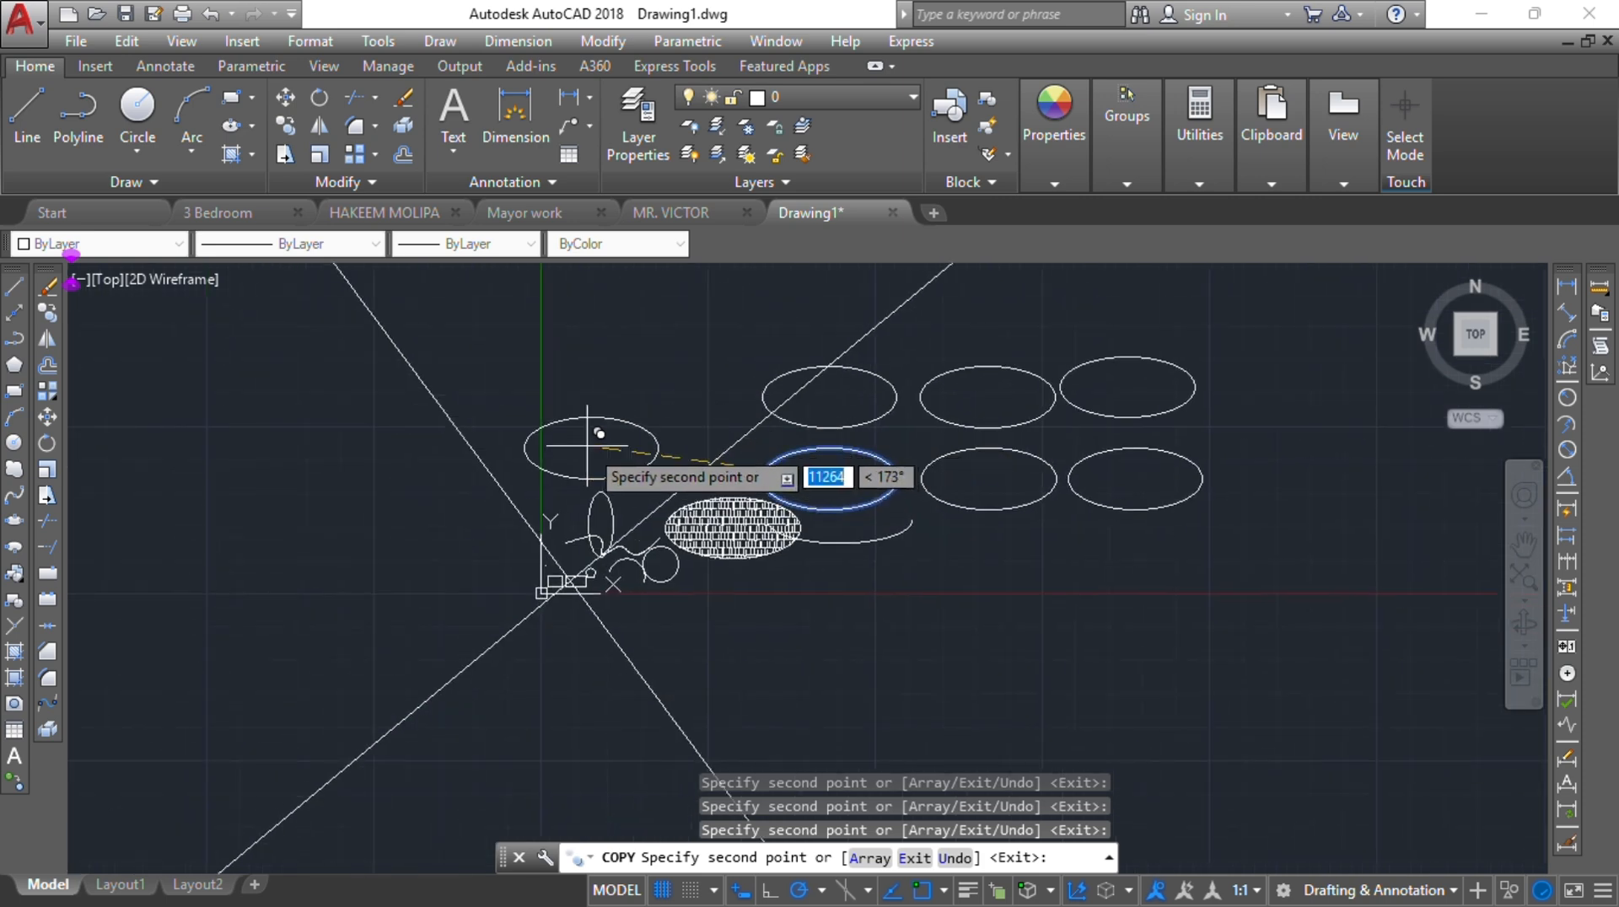
{"action": "key", "text": "BackSpace"}
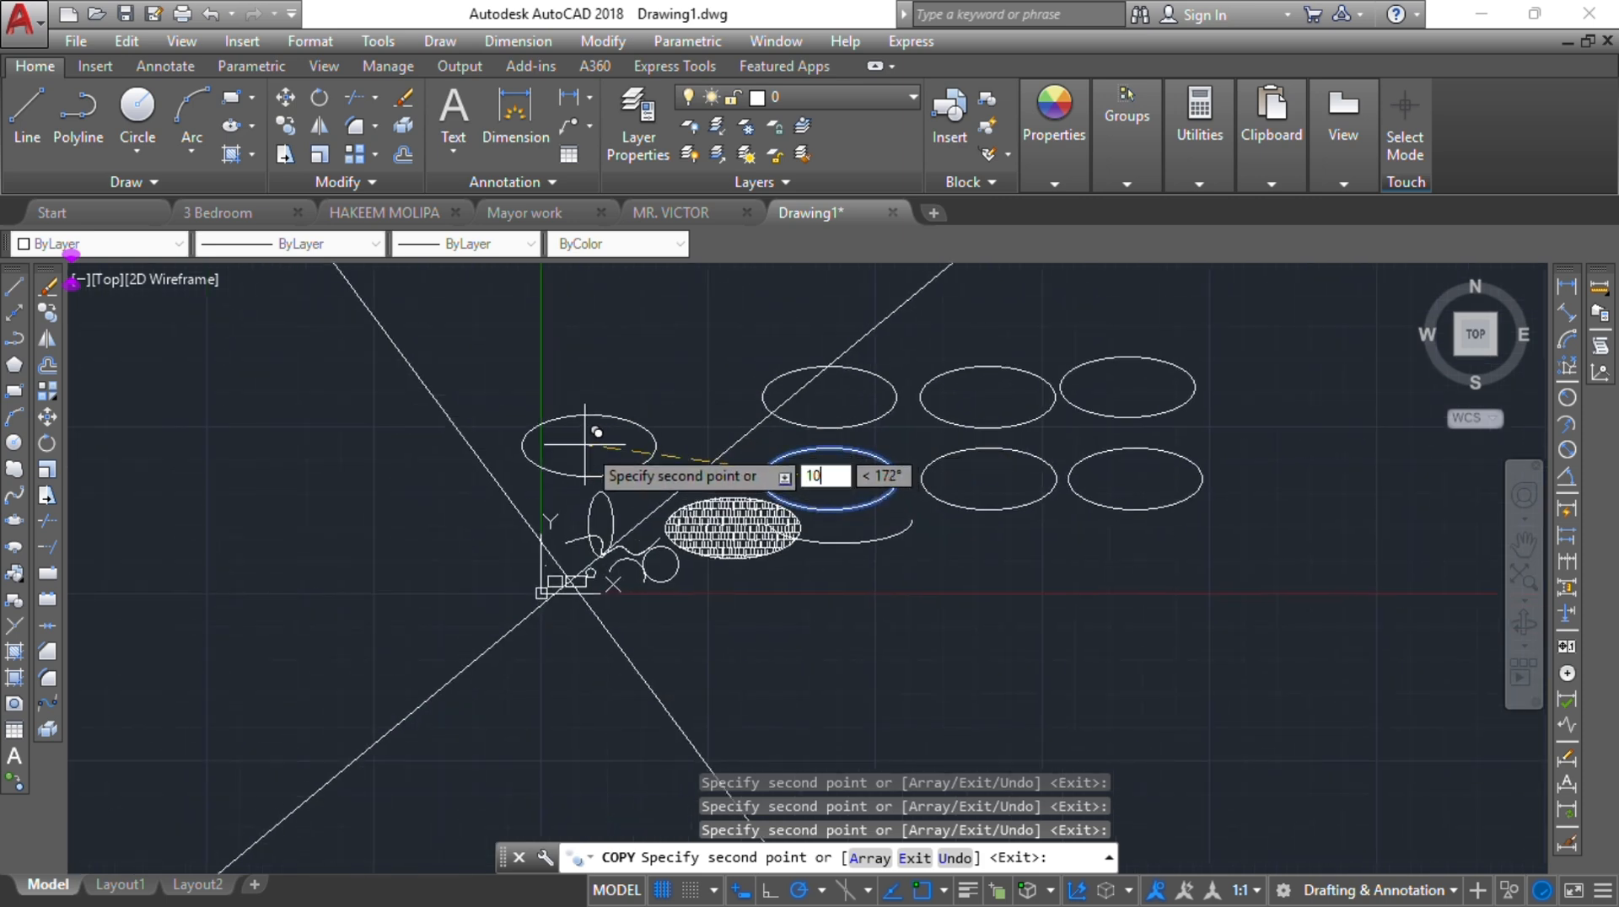
{"action": "type", "text": "100"}
{"action": "key", "text": "Return"}
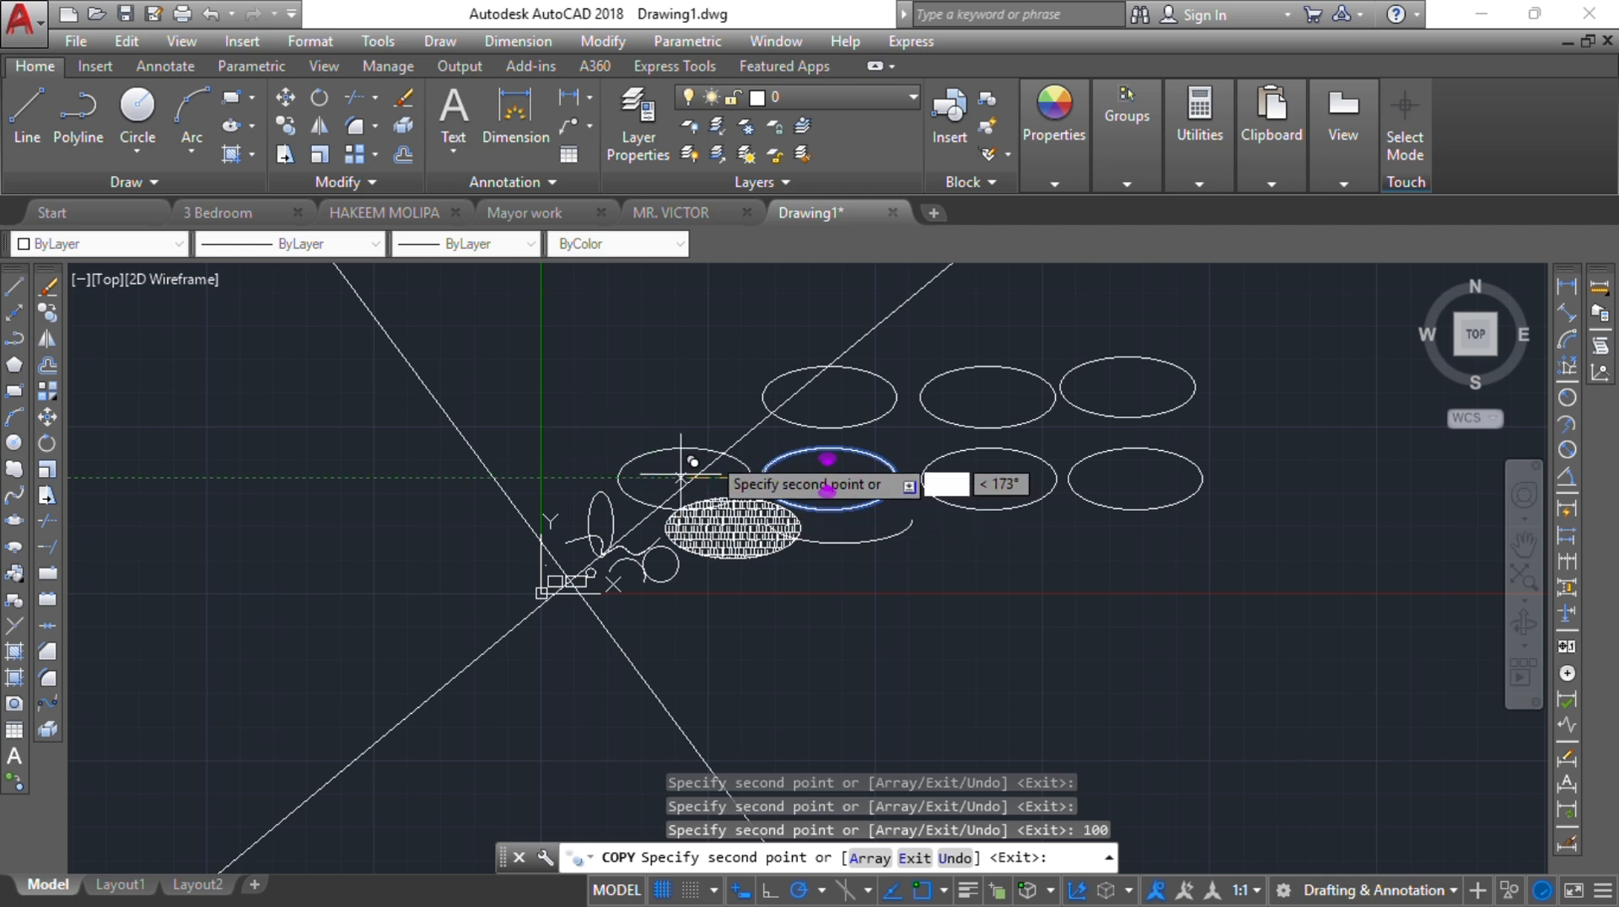
{"action": "mouse_move", "coordinate": [835, 370]}
{"action": "middle_mouse_down"}
{"action": "mouse_move", "coordinate": [1113, 691]}
{"action": "mouse_move", "coordinate": [708, 502]}
{"action": "mouse_move", "coordinate": [671, 520]}
{"action": "middle_mouse_up"}
{"action": "key", "text": "Escape"}
{"action": "key", "text": "Escape"}
{"action": "key", "text": "Escape"}
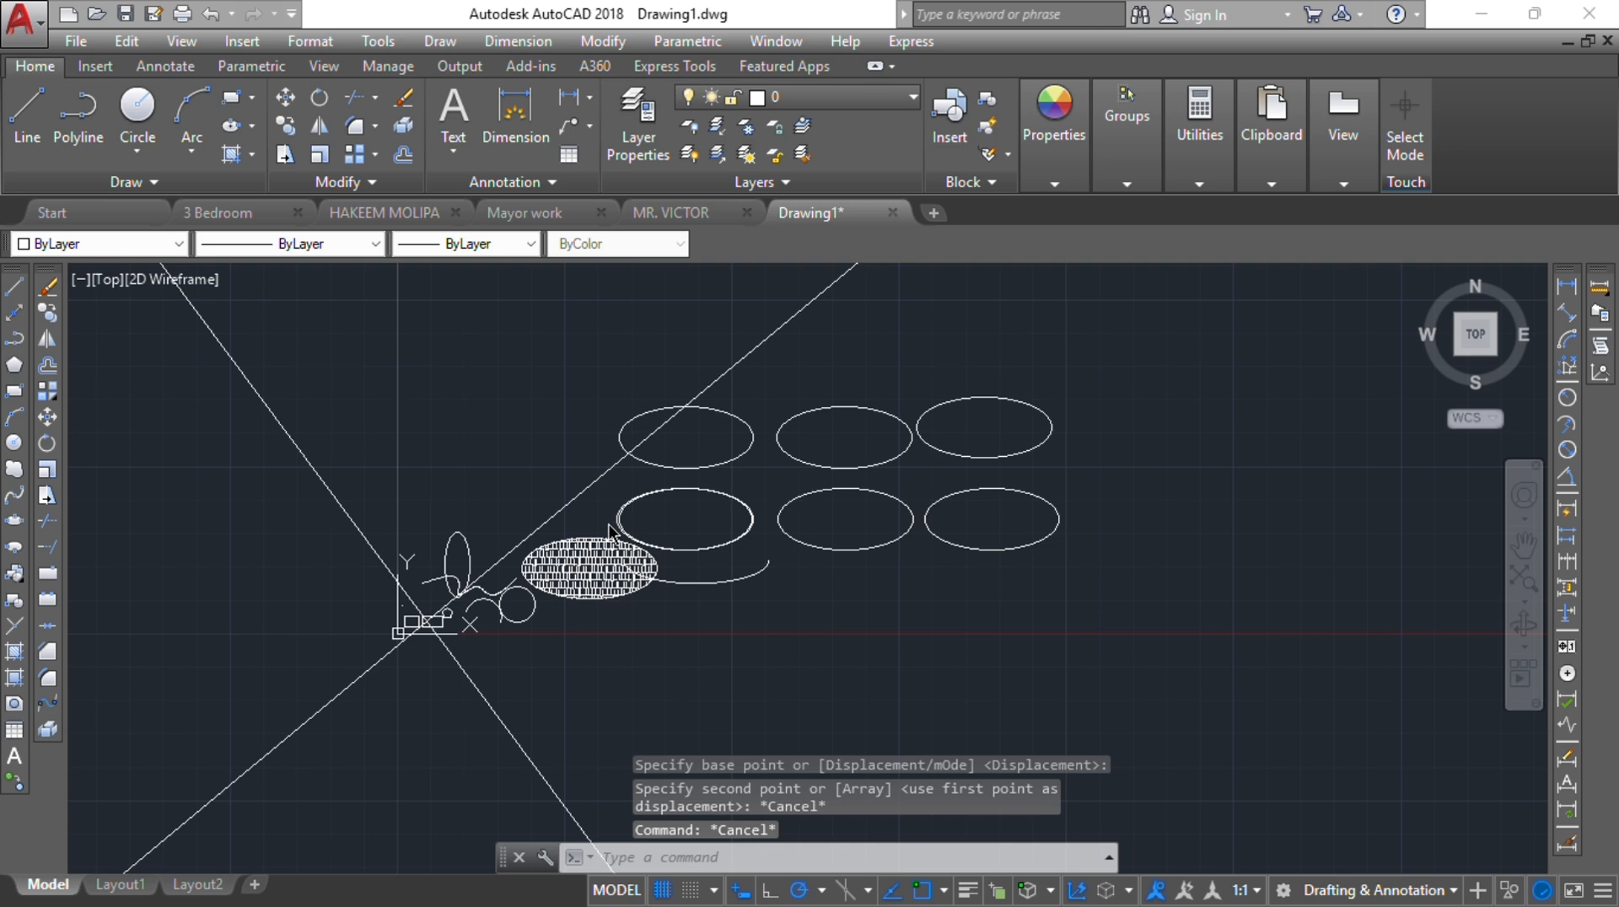
{"action": "scroll", "coordinate": [610, 531], "scroll_direction": "up", "scroll_amount": 6}
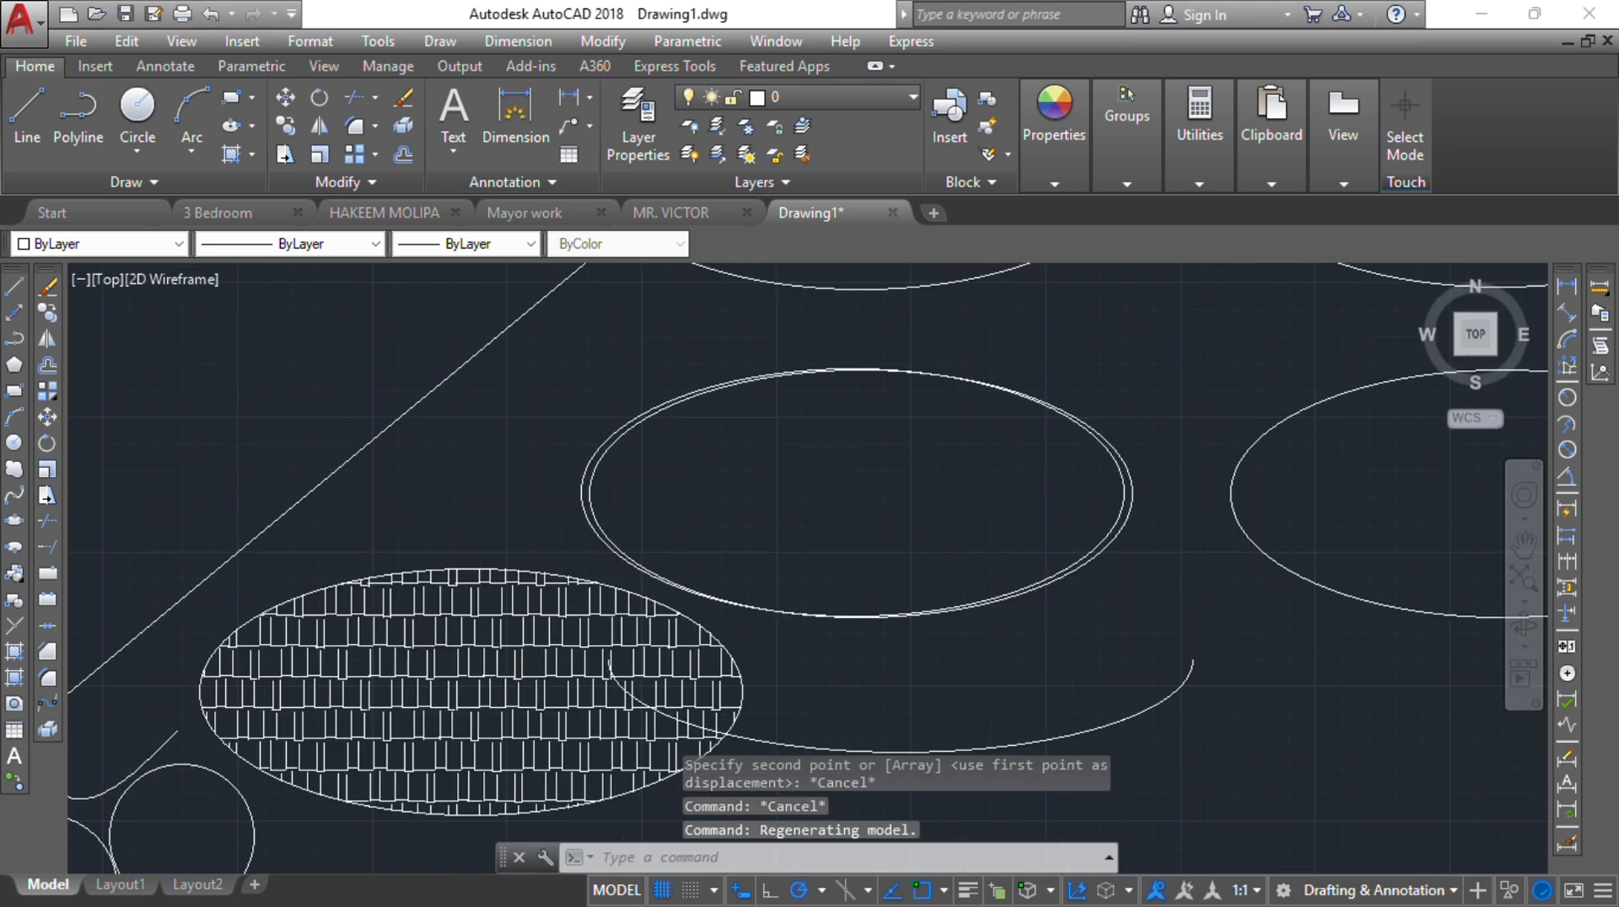
{"action": "scroll", "coordinate": [570, 506], "scroll_direction": "up", "scroll_amount": 5}
{"action": "scroll", "coordinate": [560, 506], "scroll_direction": "down", "scroll_amount": 5}
{"action": "scroll", "coordinate": [559, 472], "scroll_direction": "up", "scroll_amount": 2}
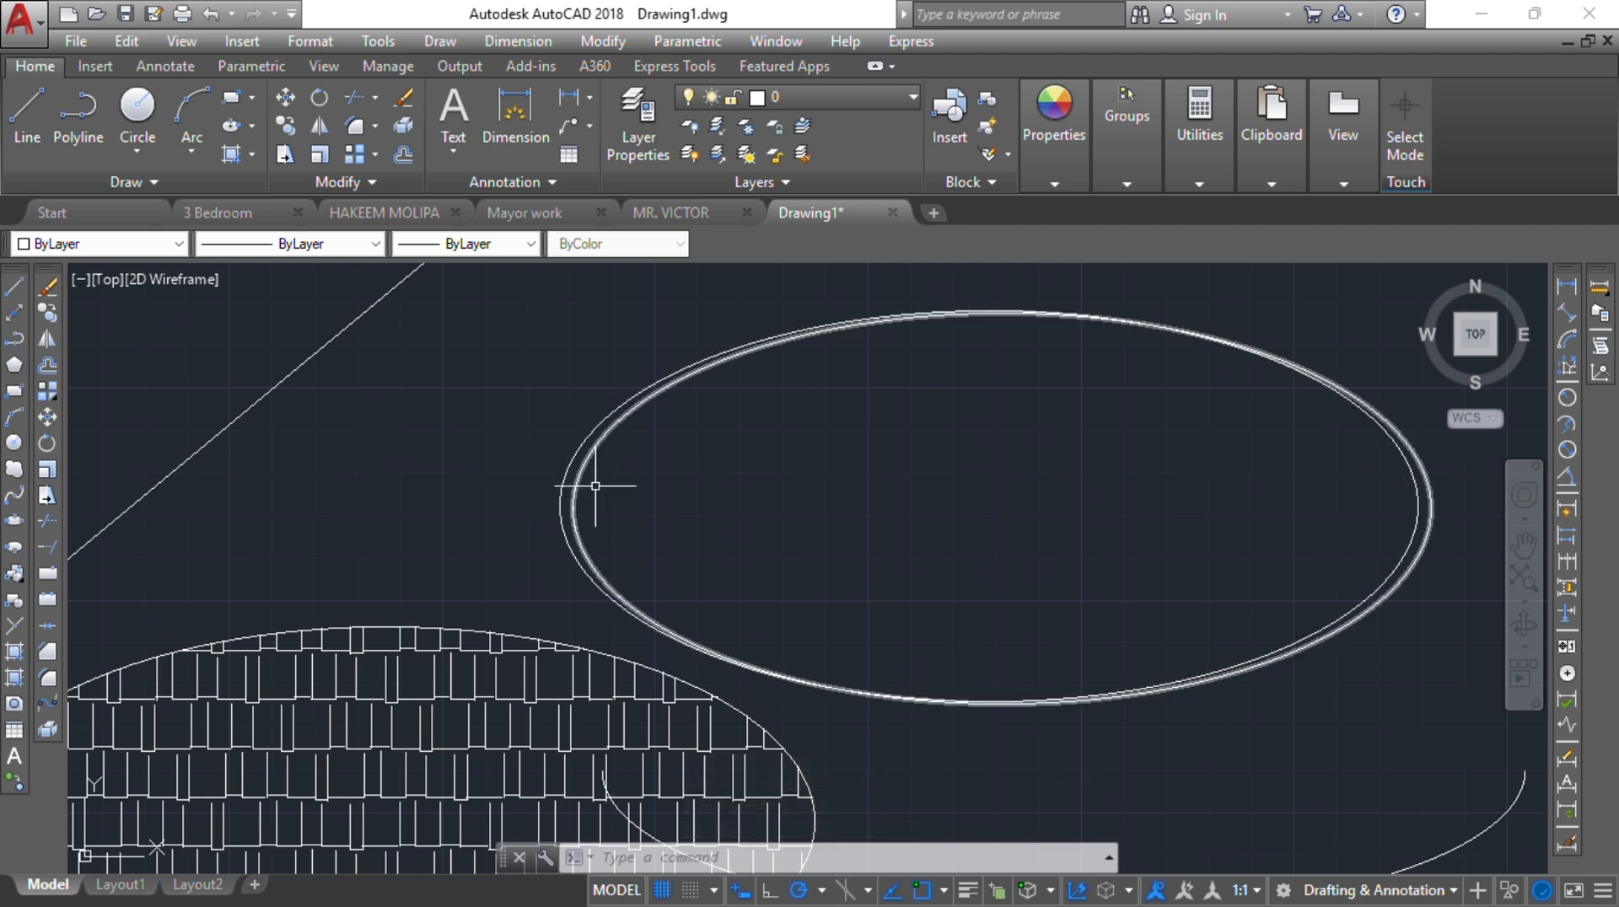
Copy the rightmost ellipse of the lower row 1000 units horizontally to the right using the CO command
{"action": "scroll", "coordinate": [958, 484], "scroll_direction": "down", "scroll_amount": 5}
{"action": "middle_click_drag", "start_coordinate": [925, 481], "coordinate": [284, 495]}
{"action": "middle_click_drag", "start_coordinate": [1048, 510], "coordinate": [509, 509]}
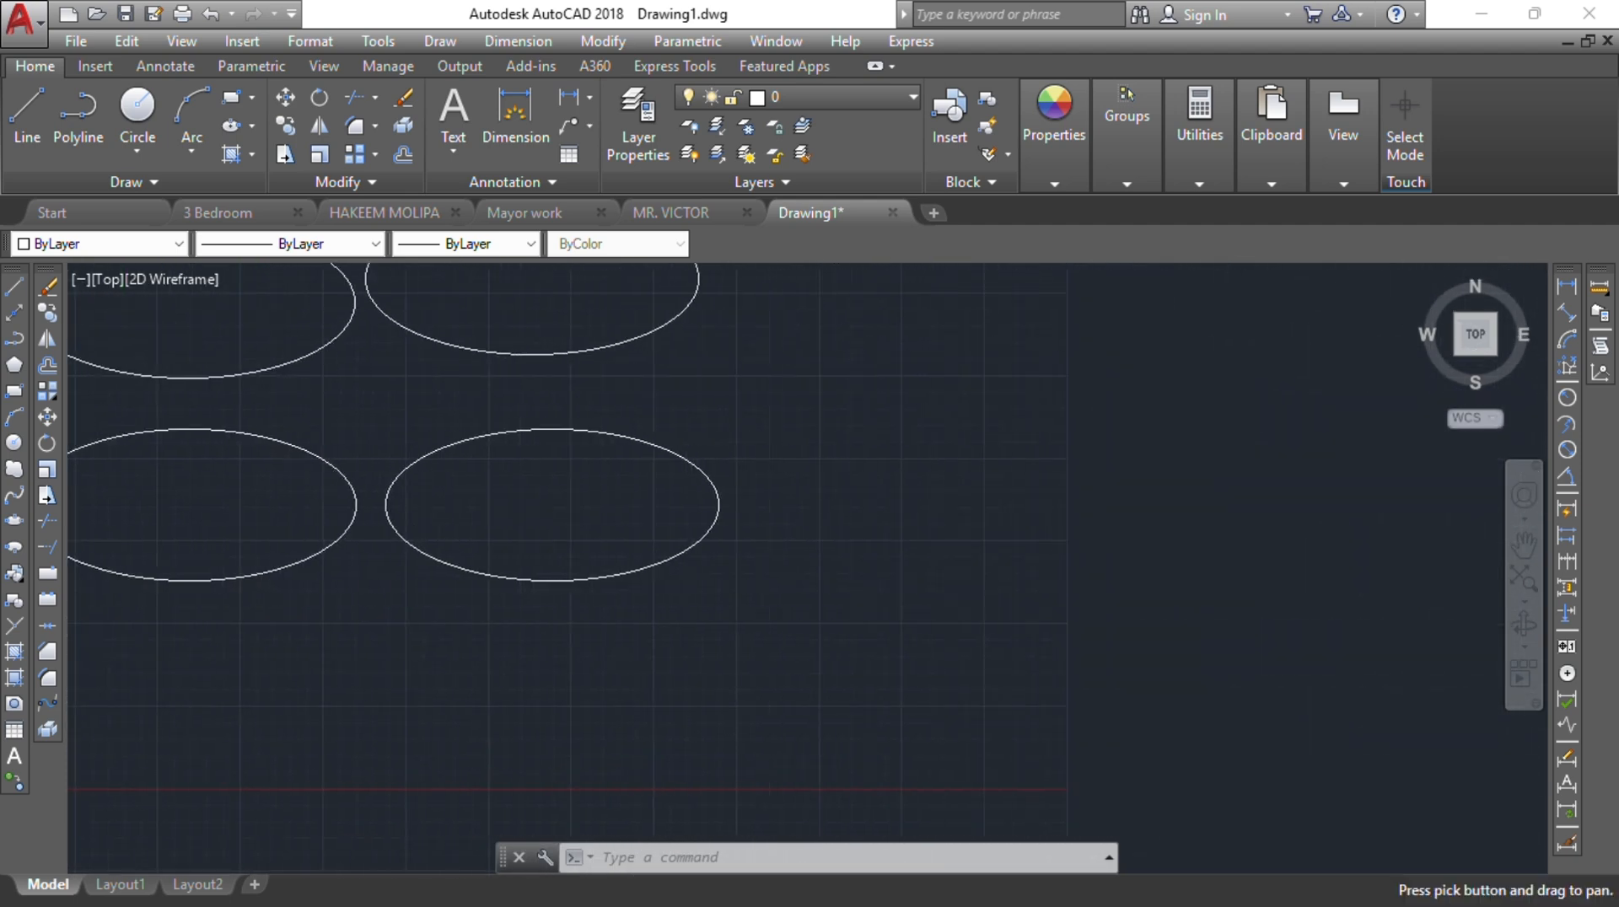
{"action": "scroll", "coordinate": [591, 515], "scroll_direction": "down", "scroll_amount": 3}
{"action": "left_click", "coordinate": [570, 526]}
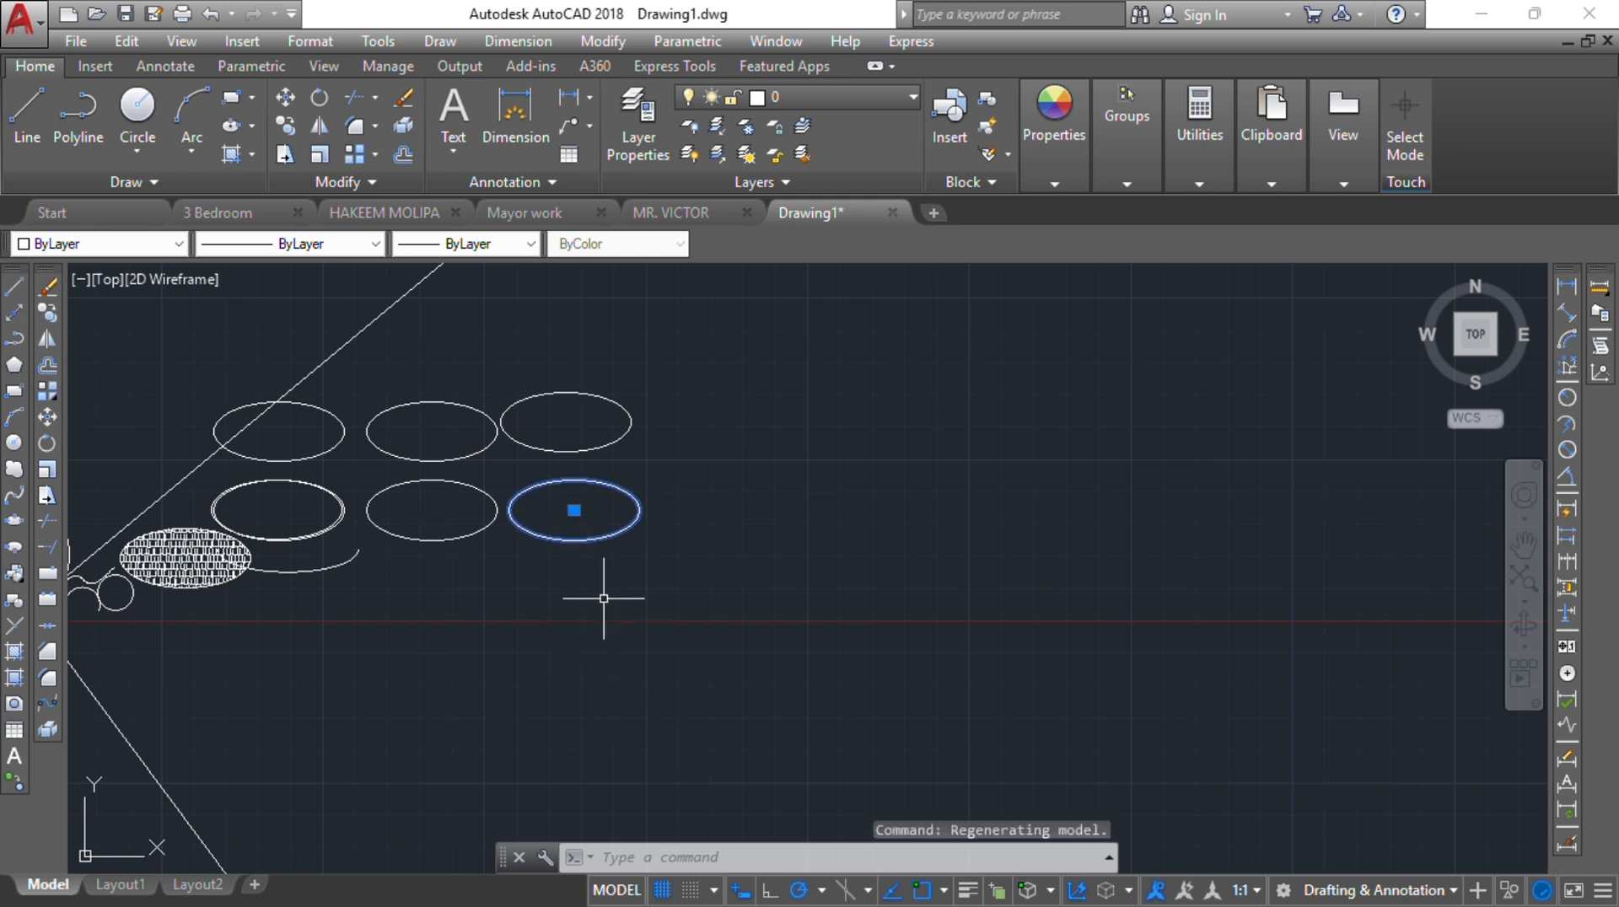
{"action": "type", "text": "co"}
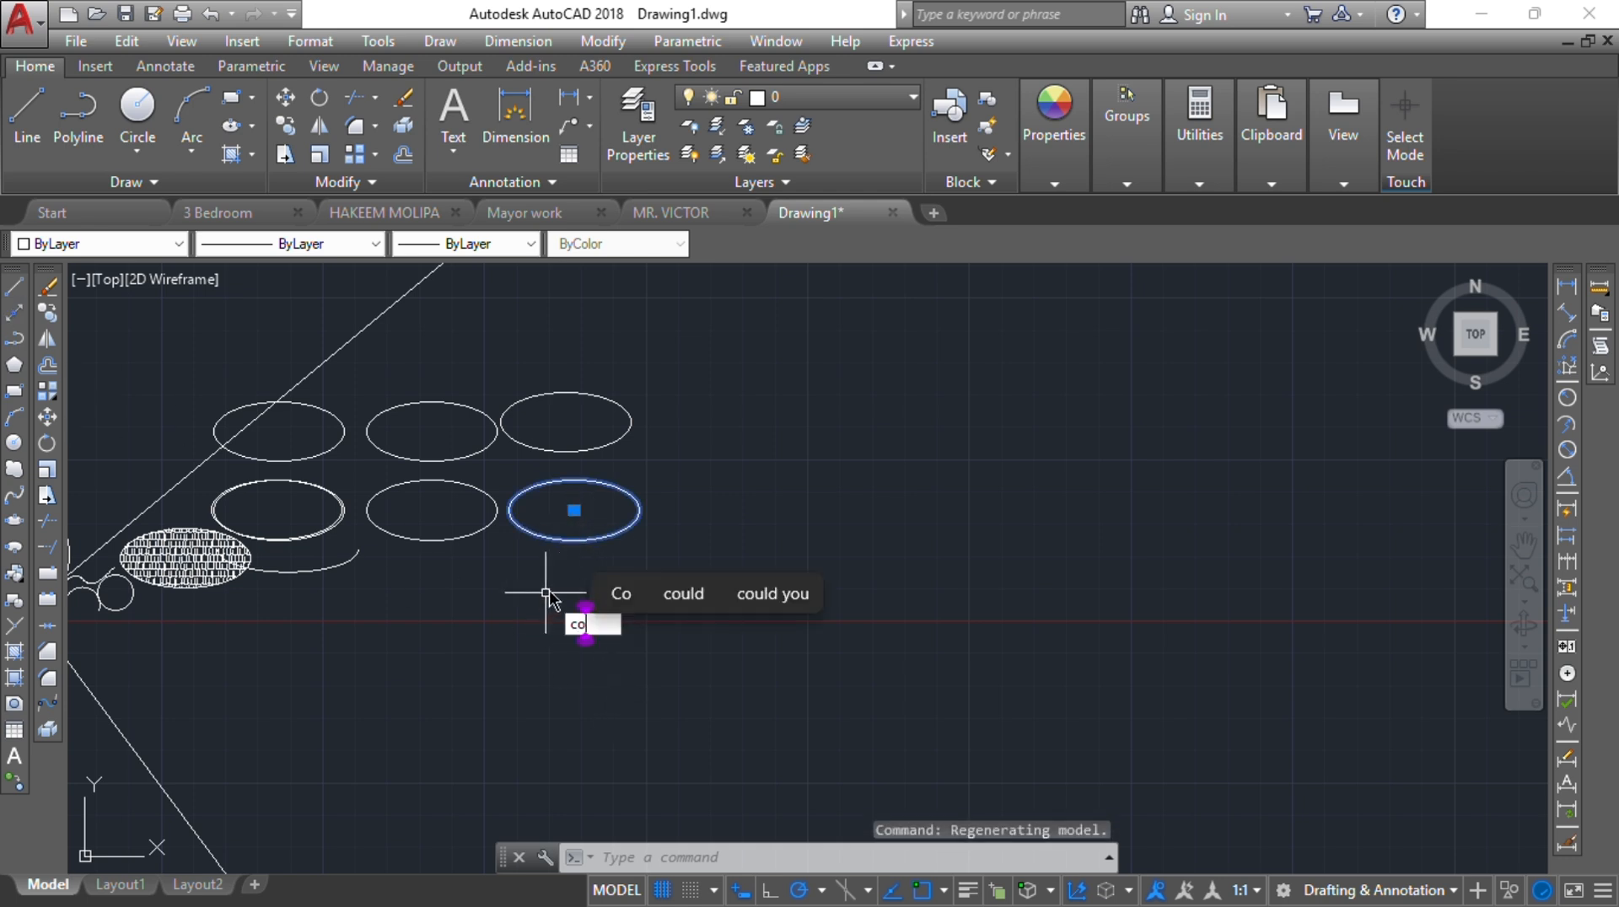
{"action": "key", "text": "Return"}
{"action": "left_click", "coordinate": [577, 514]}
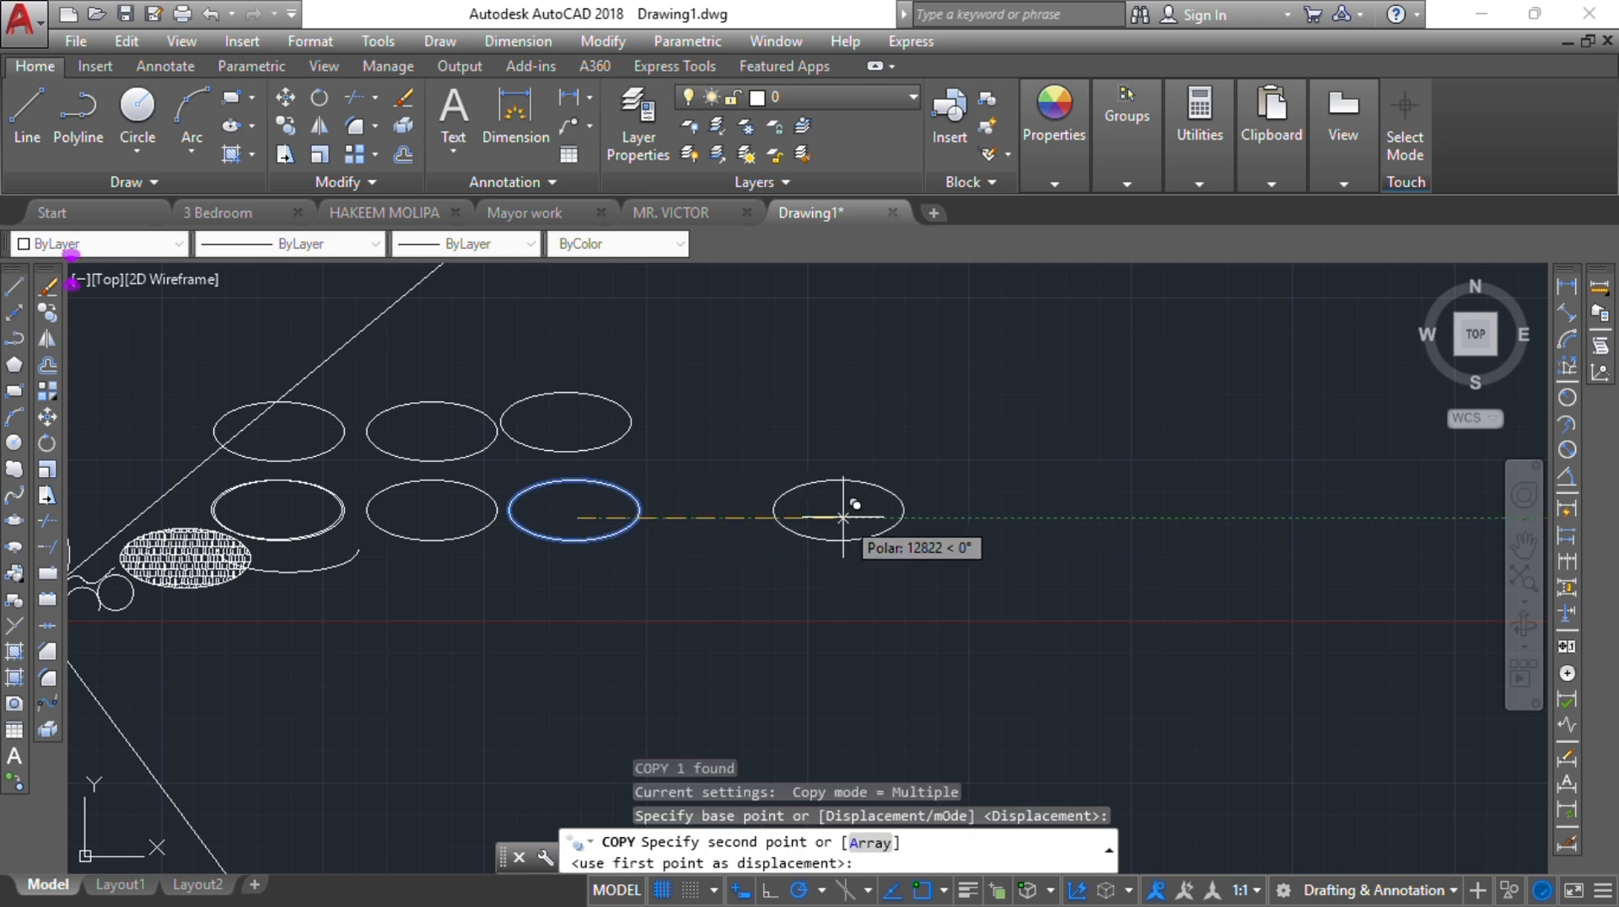
{"action": "type", "text": "1000"}
{"action": "key", "text": "Return"}
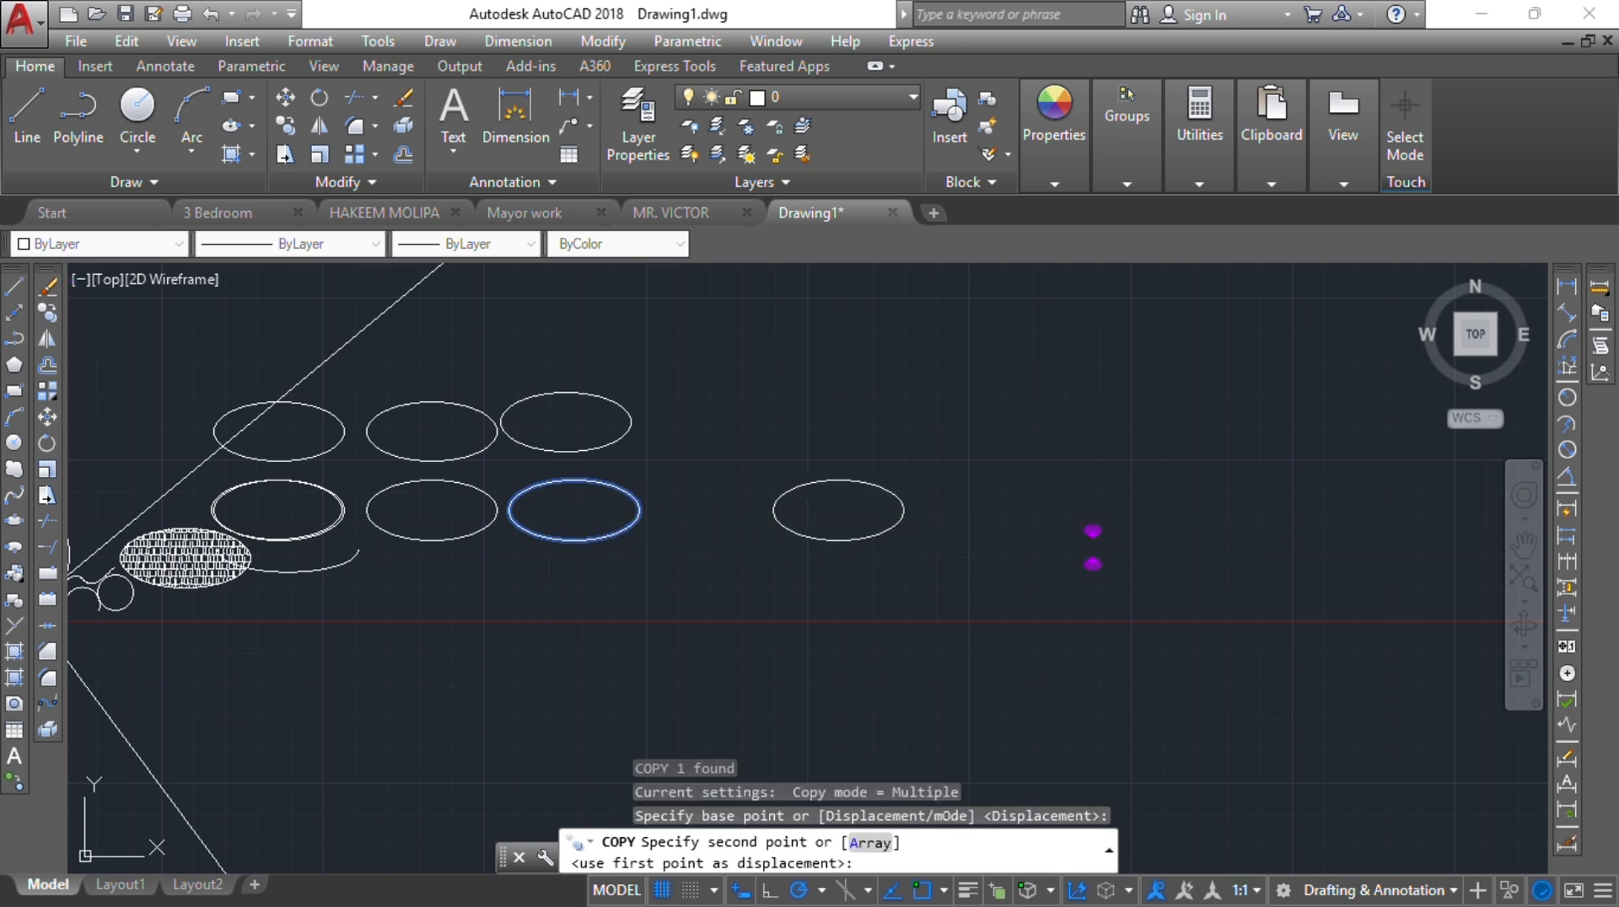
{"action": "key", "text": "Return"}
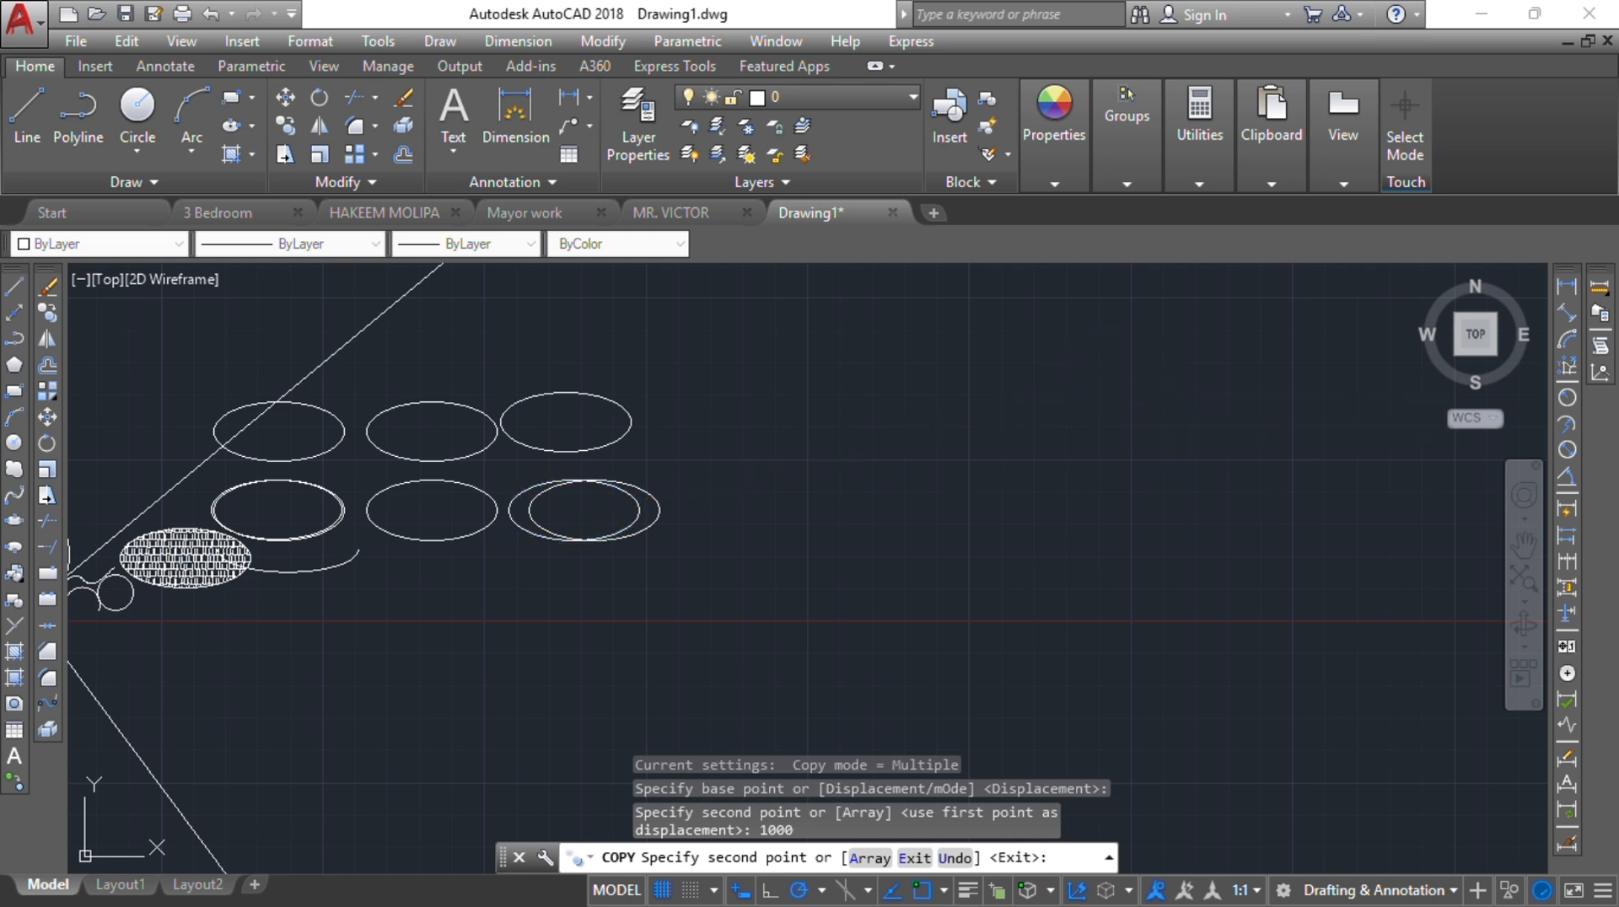
{"action": "key", "text": "Escape"}
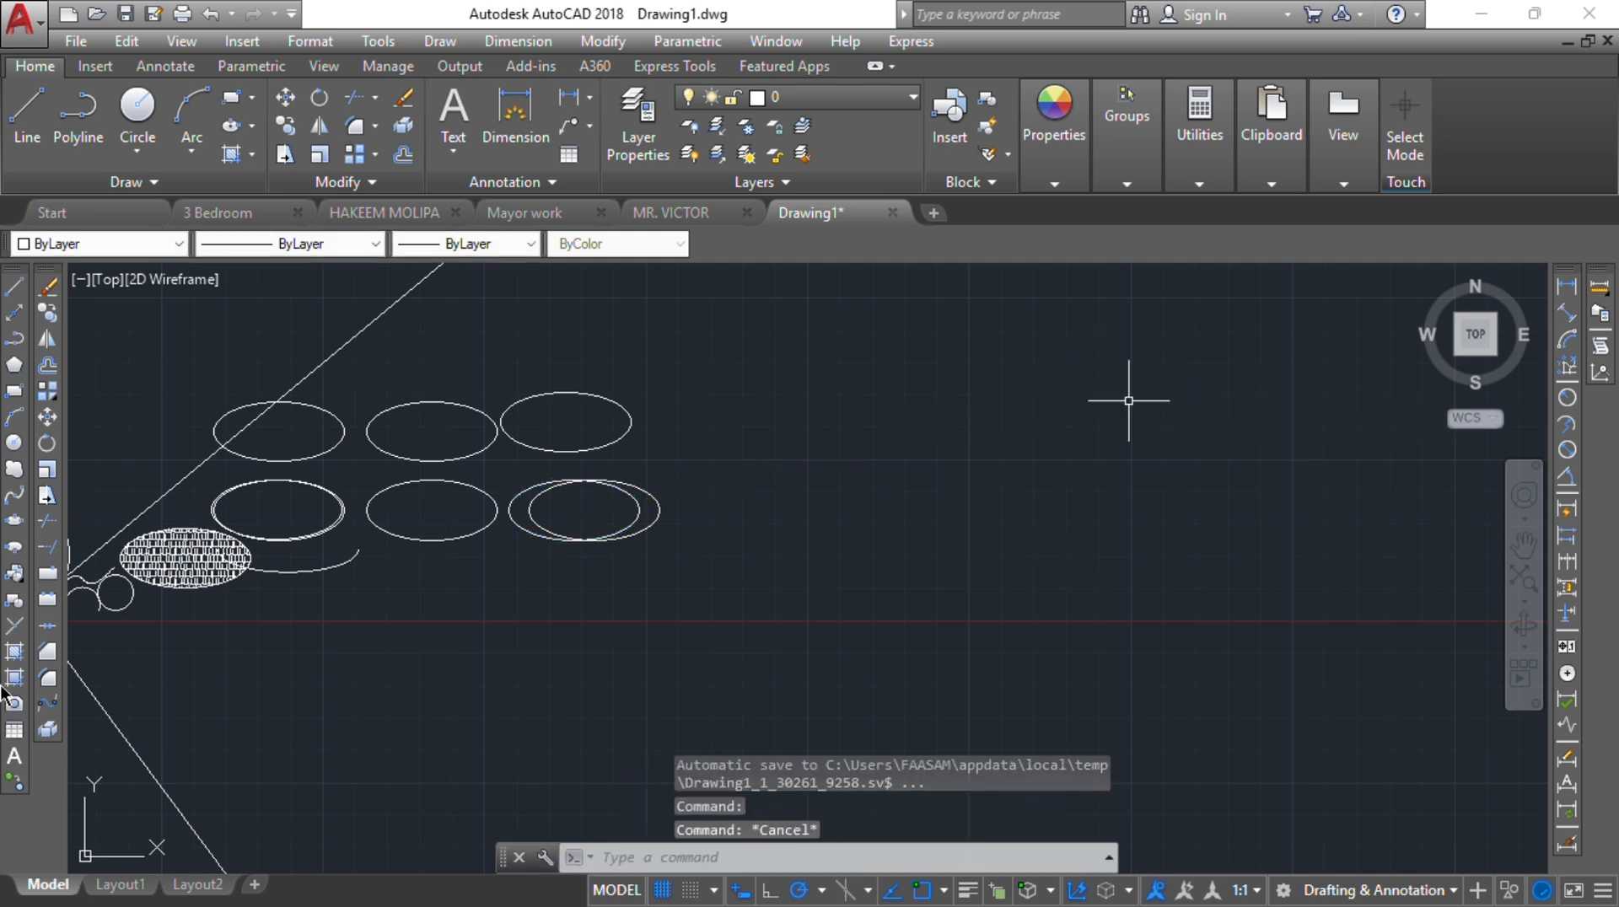
Examine the overlapping ellipses at the end of the lower row and their spacing from the other copies
{"action": "left_click", "coordinate": [635, 506]}
{"action": "scroll", "coordinate": [539, 481], "scroll_direction": "up", "scroll_amount": 4}
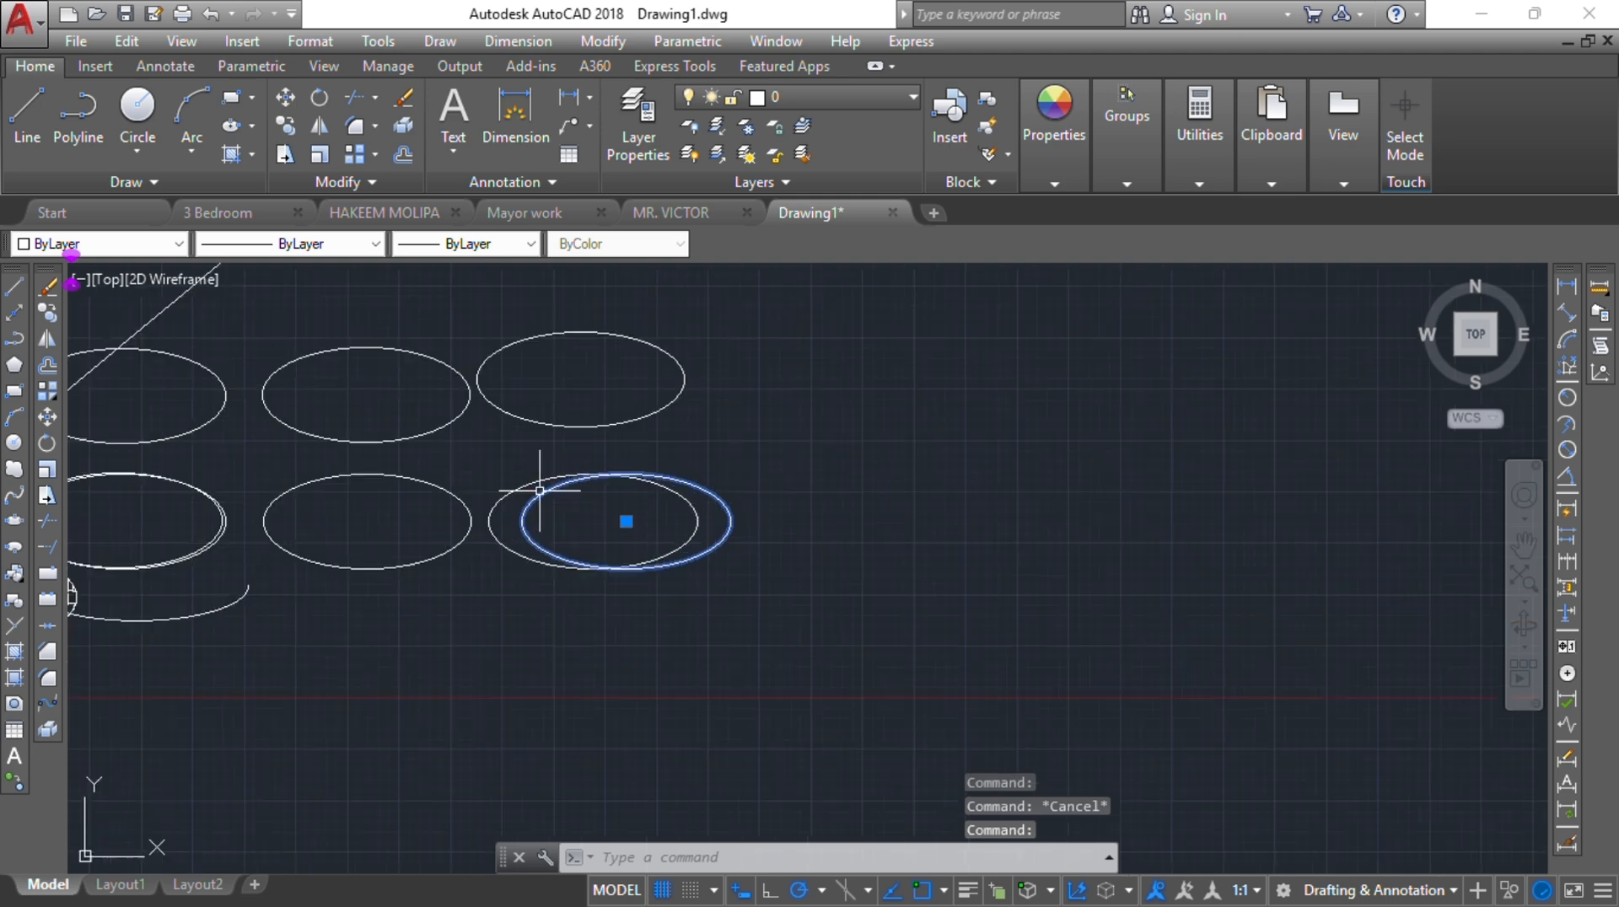
{"action": "key", "text": "Escape"}
{"action": "key", "text": "Escape"}
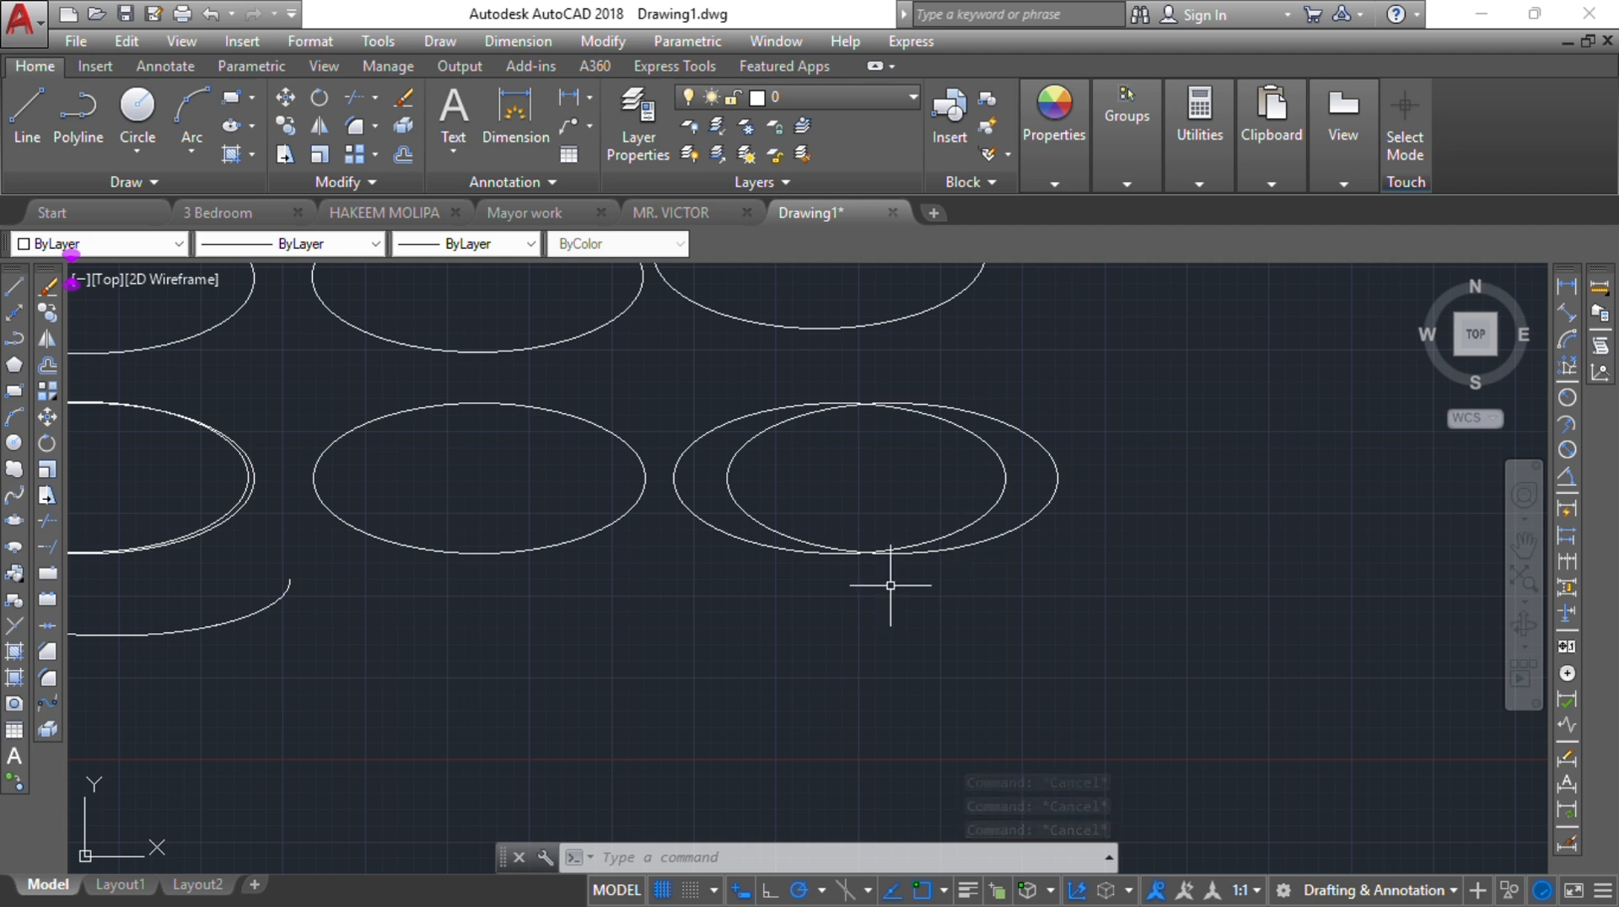
{"action": "scroll", "coordinate": [759, 641], "scroll_direction": "down", "scroll_amount": 2}
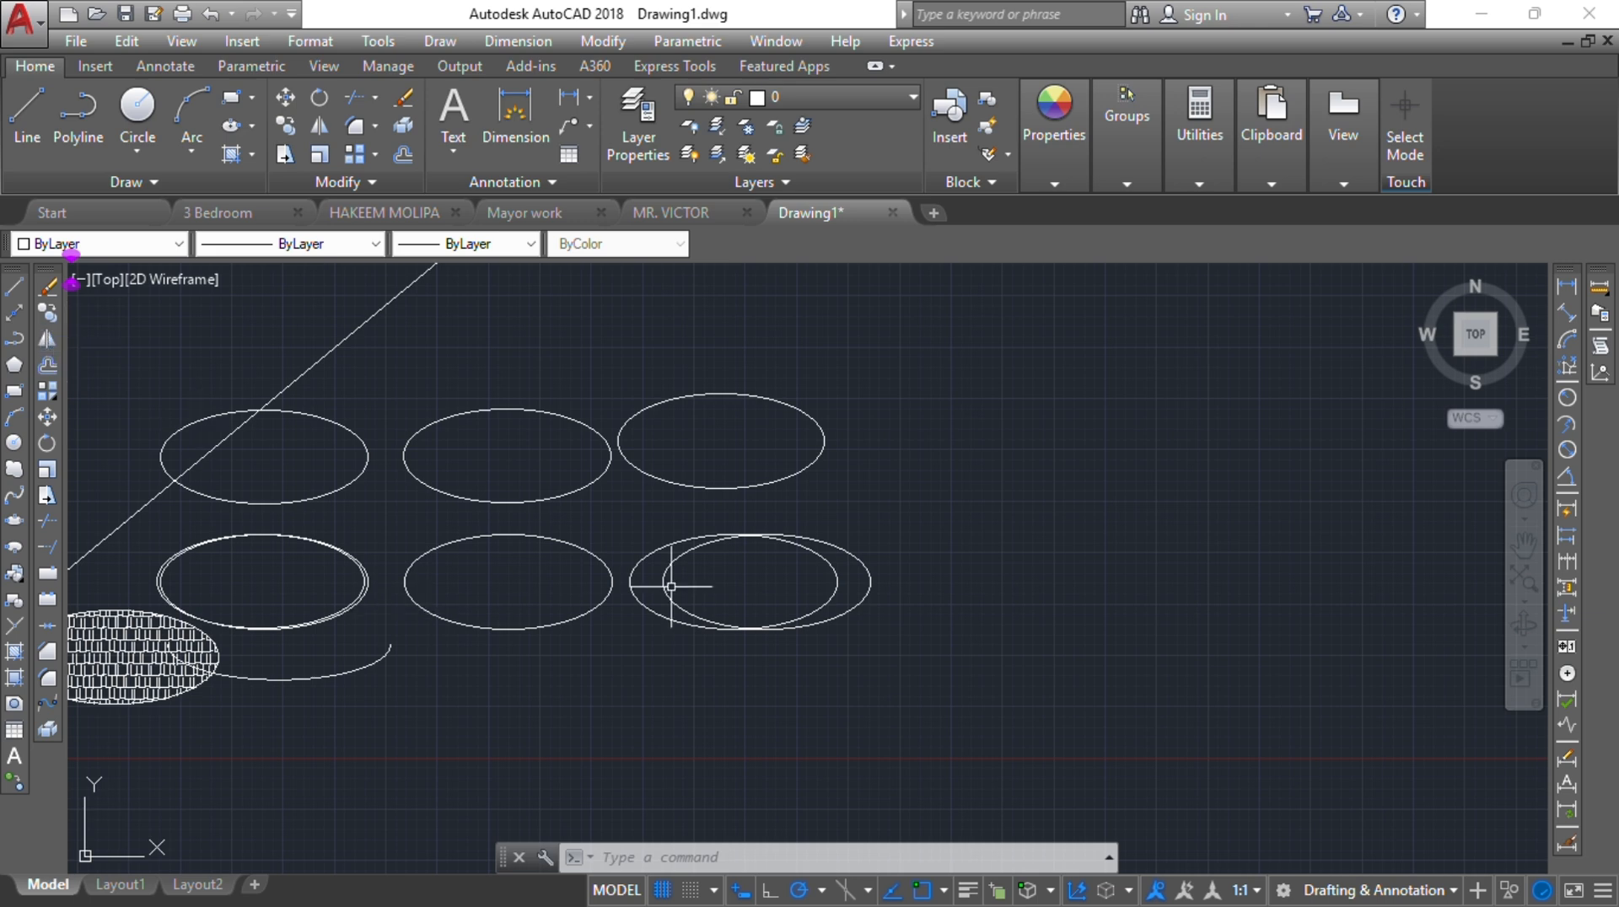
{"action": "mouse_move", "coordinate": [723, 562]}
{"action": "middle_mouse_down"}
{"action": "mouse_move", "coordinate": [705, 575]}
{"action": "mouse_move", "coordinate": [758, 535]}
{"action": "middle_mouse_up"}
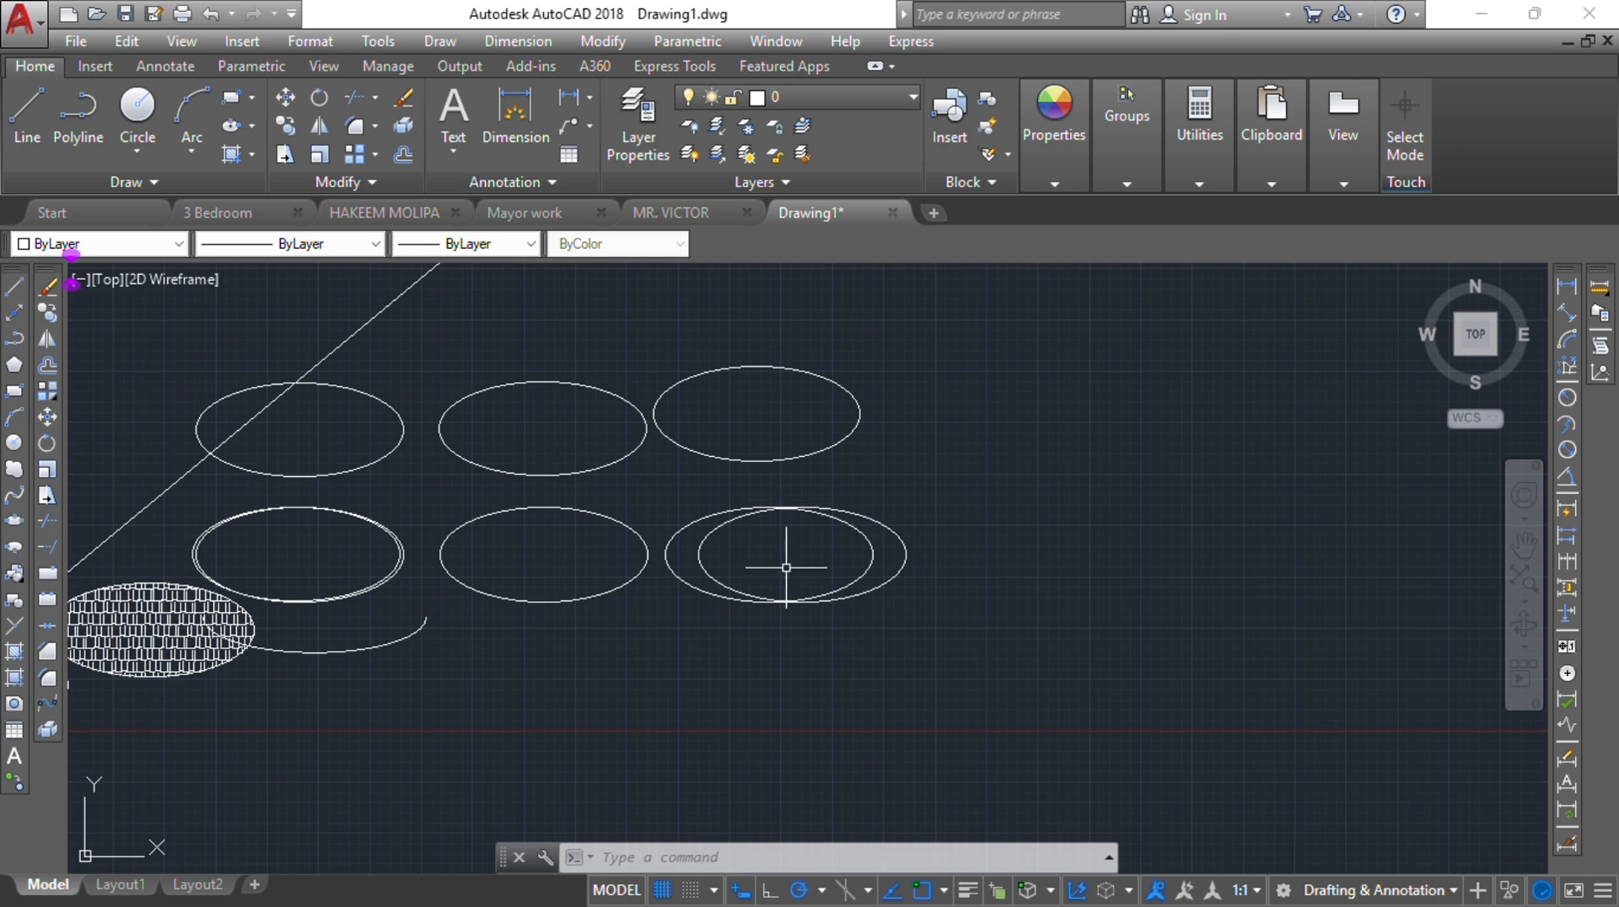
{"action": "scroll", "coordinate": [786, 570], "scroll_direction": "down", "scroll_amount": 3}
{"action": "middle_click_drag", "start_coordinate": [779, 568], "coordinate": [881, 464]}
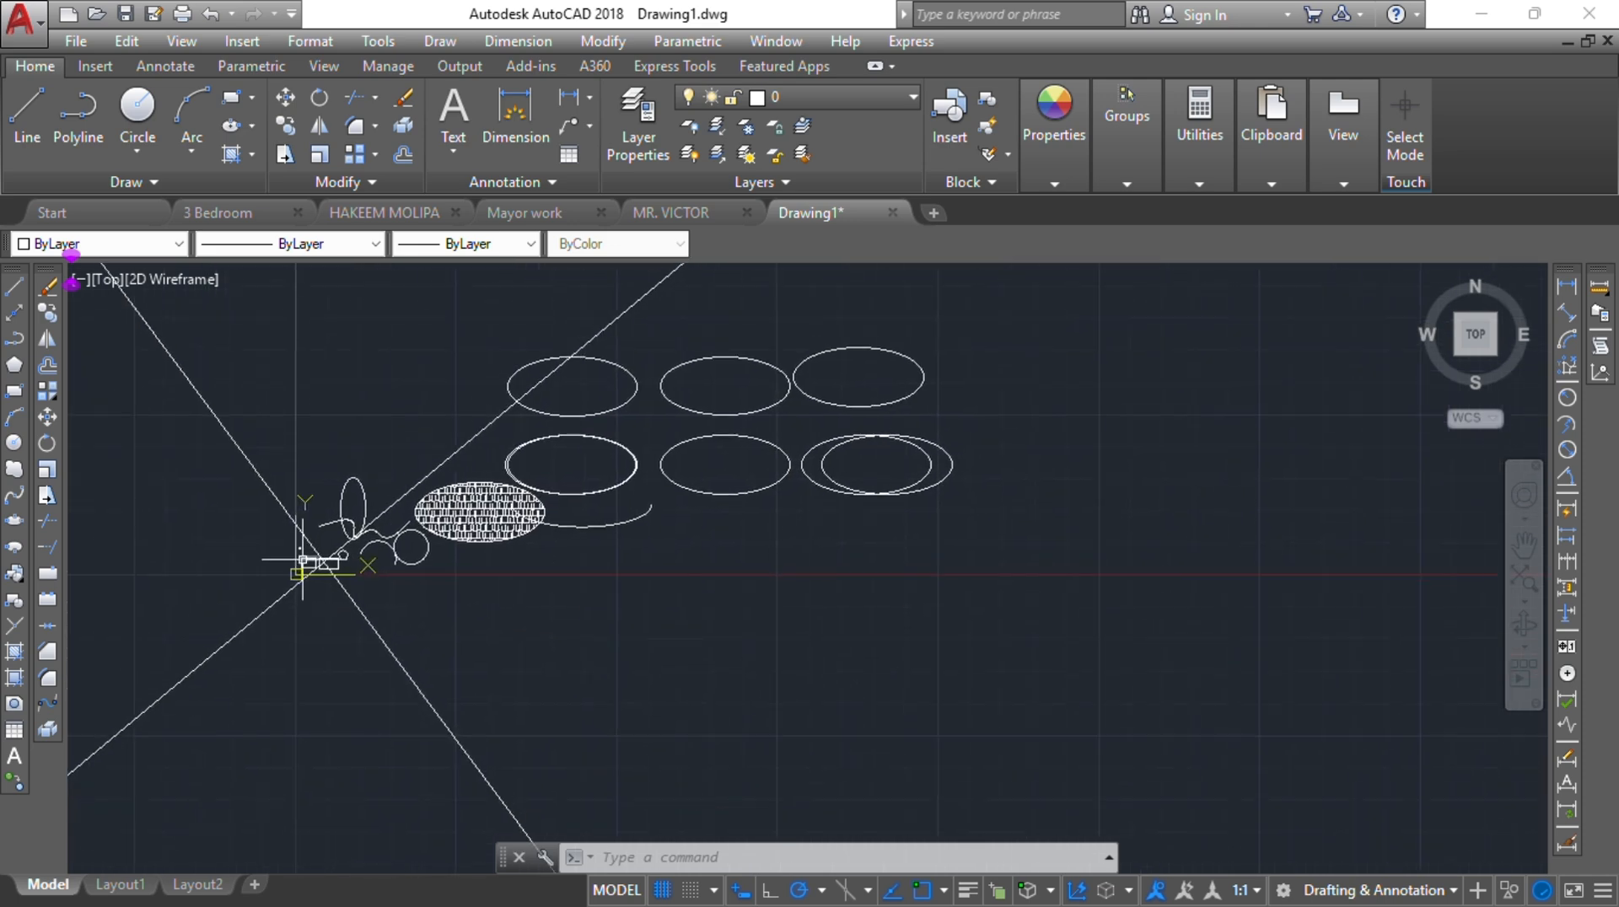
Mirror the rightmost ellipse of the upper row about a vertical line just to its right, keeping the source object
{"action": "middle_click_drag", "start_coordinate": [983, 484], "coordinate": [553, 488]}
{"action": "scroll", "coordinate": [502, 433], "scroll_direction": "up", "scroll_amount": 5}
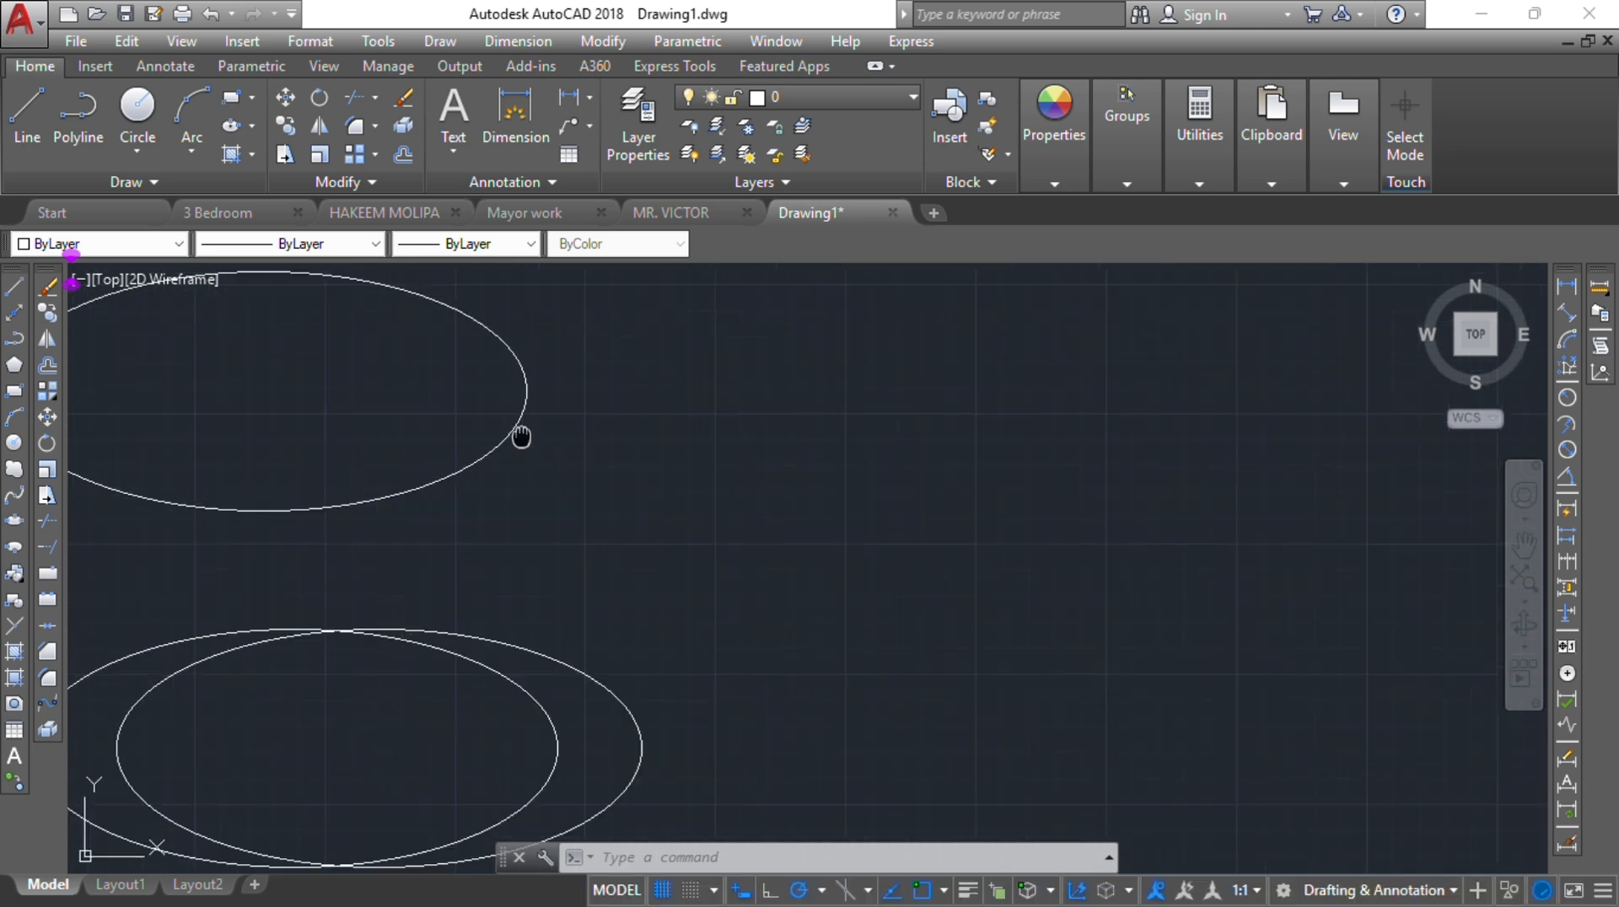
{"action": "mouse_move", "coordinate": [523, 433]}
{"action": "middle_mouse_down"}
{"action": "mouse_move", "coordinate": [1087, 587]}
{"action": "mouse_move", "coordinate": [666, 595]}
{"action": "middle_mouse_up"}
{"action": "left_click", "coordinate": [1074, 568]}
{"action": "scroll", "coordinate": [1040, 607], "scroll_direction": "down", "scroll_amount": 2}
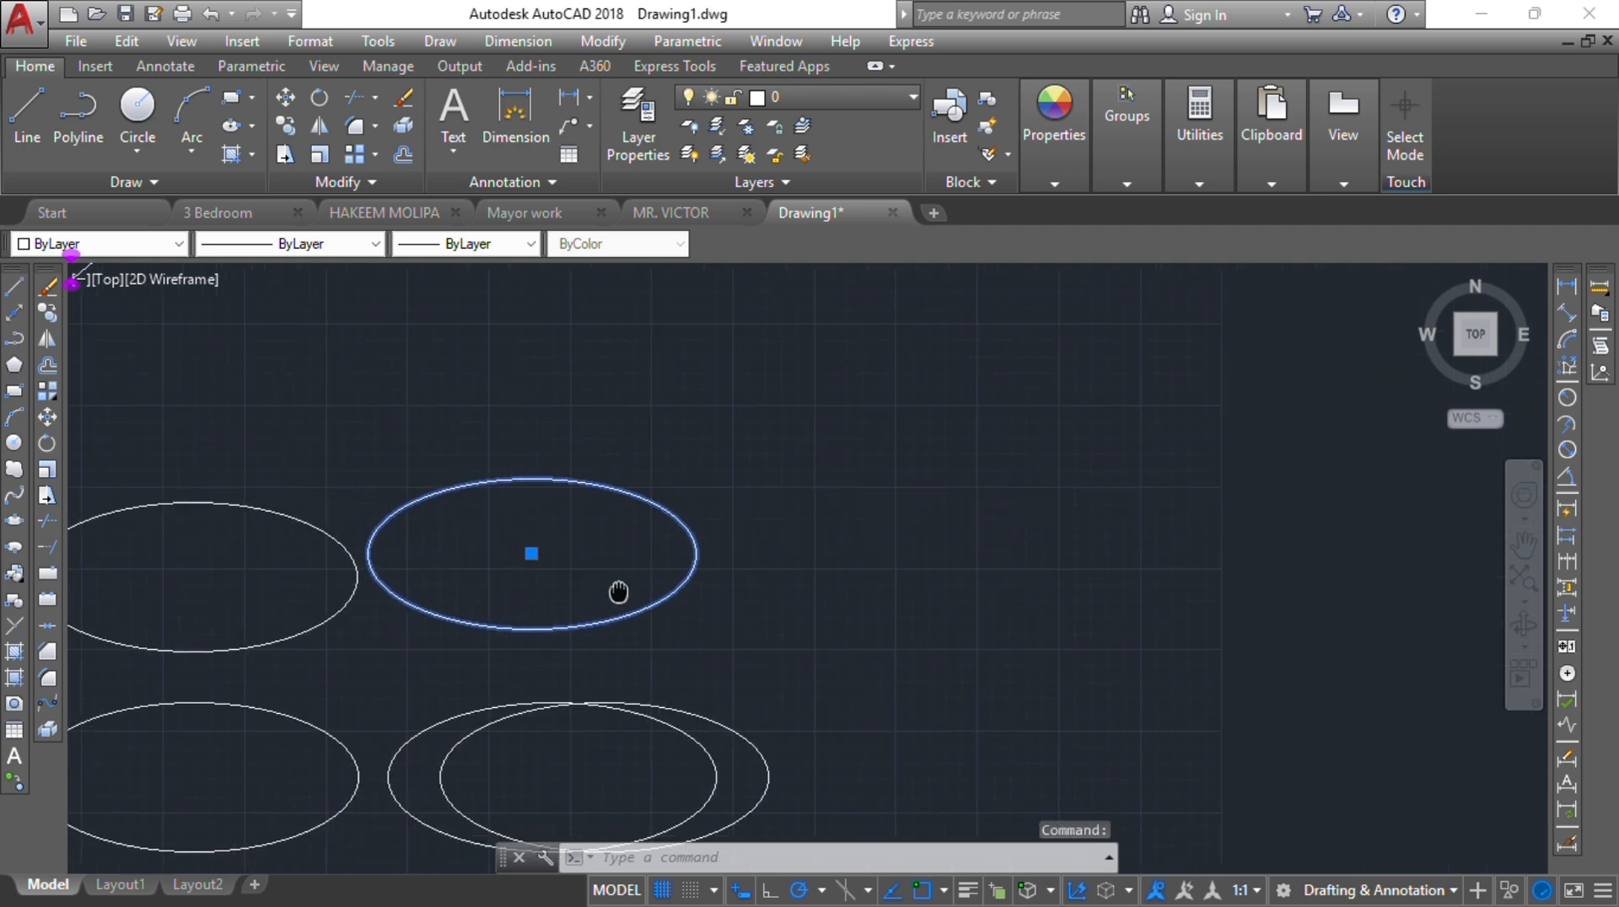
{"action": "left_click", "coordinate": [47, 338]}
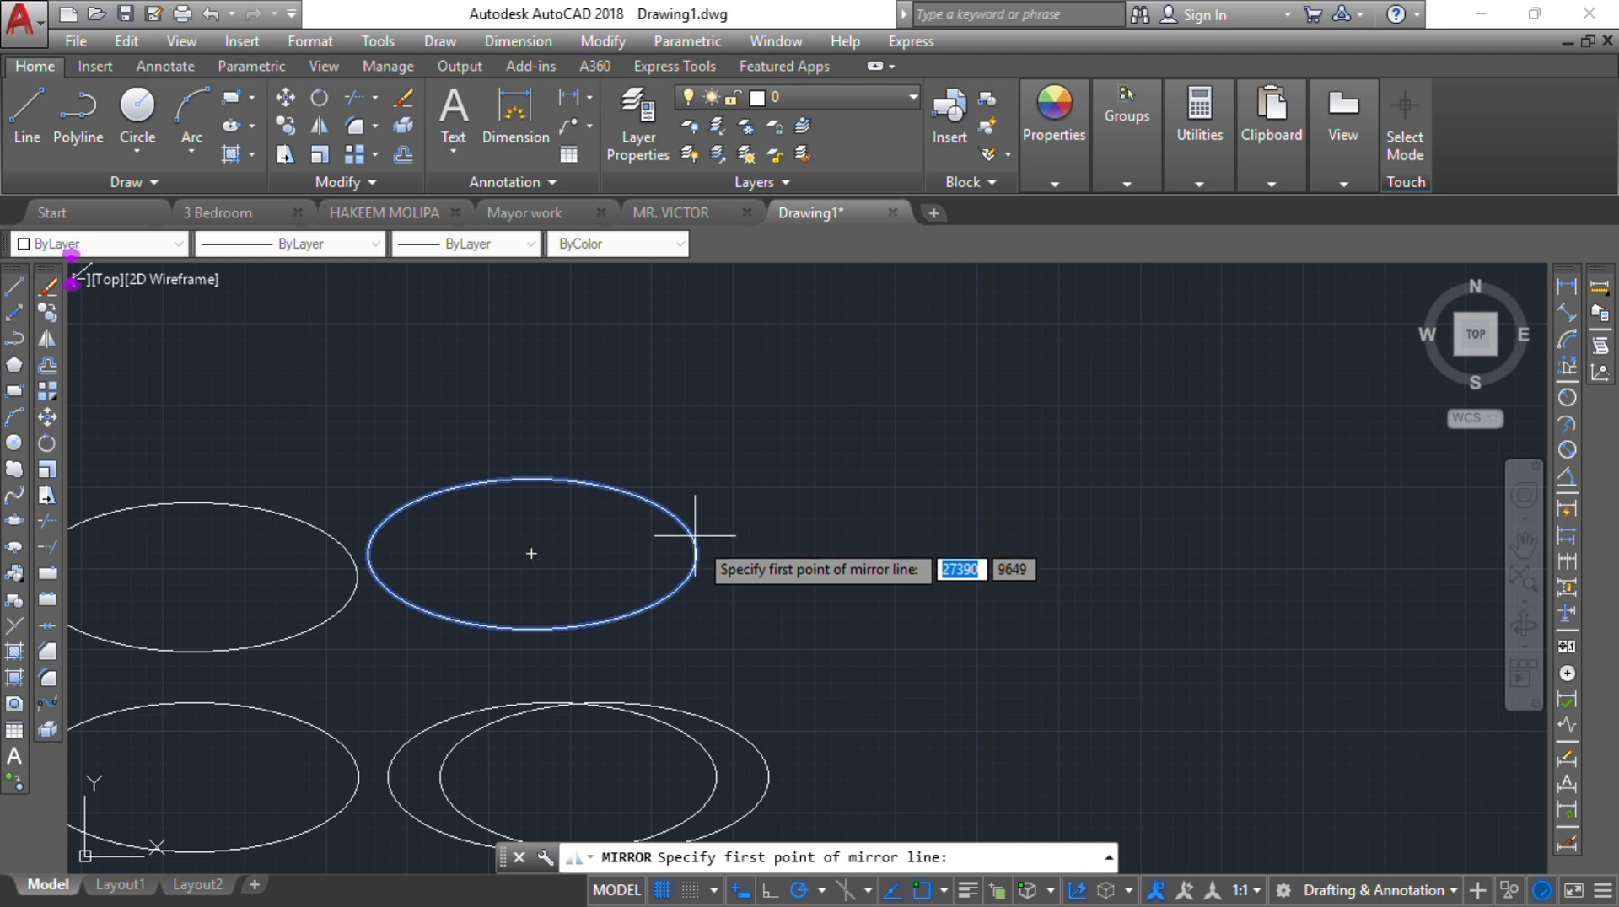
{"action": "left_click", "coordinate": [749, 545]}
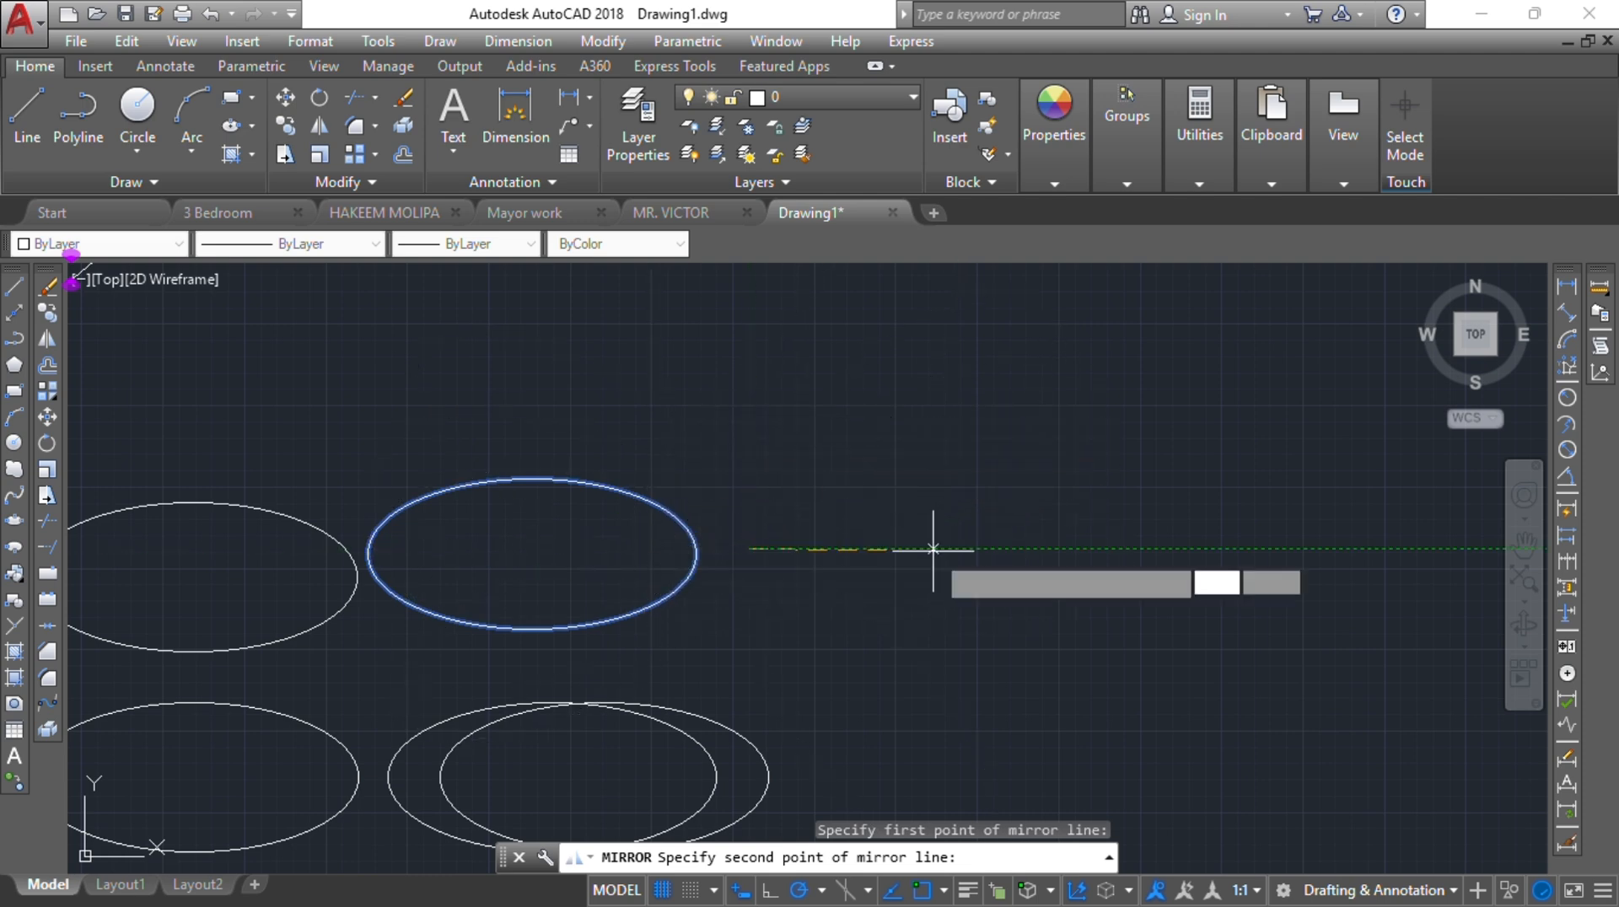
{"action": "left_click", "coordinate": [749, 350]}
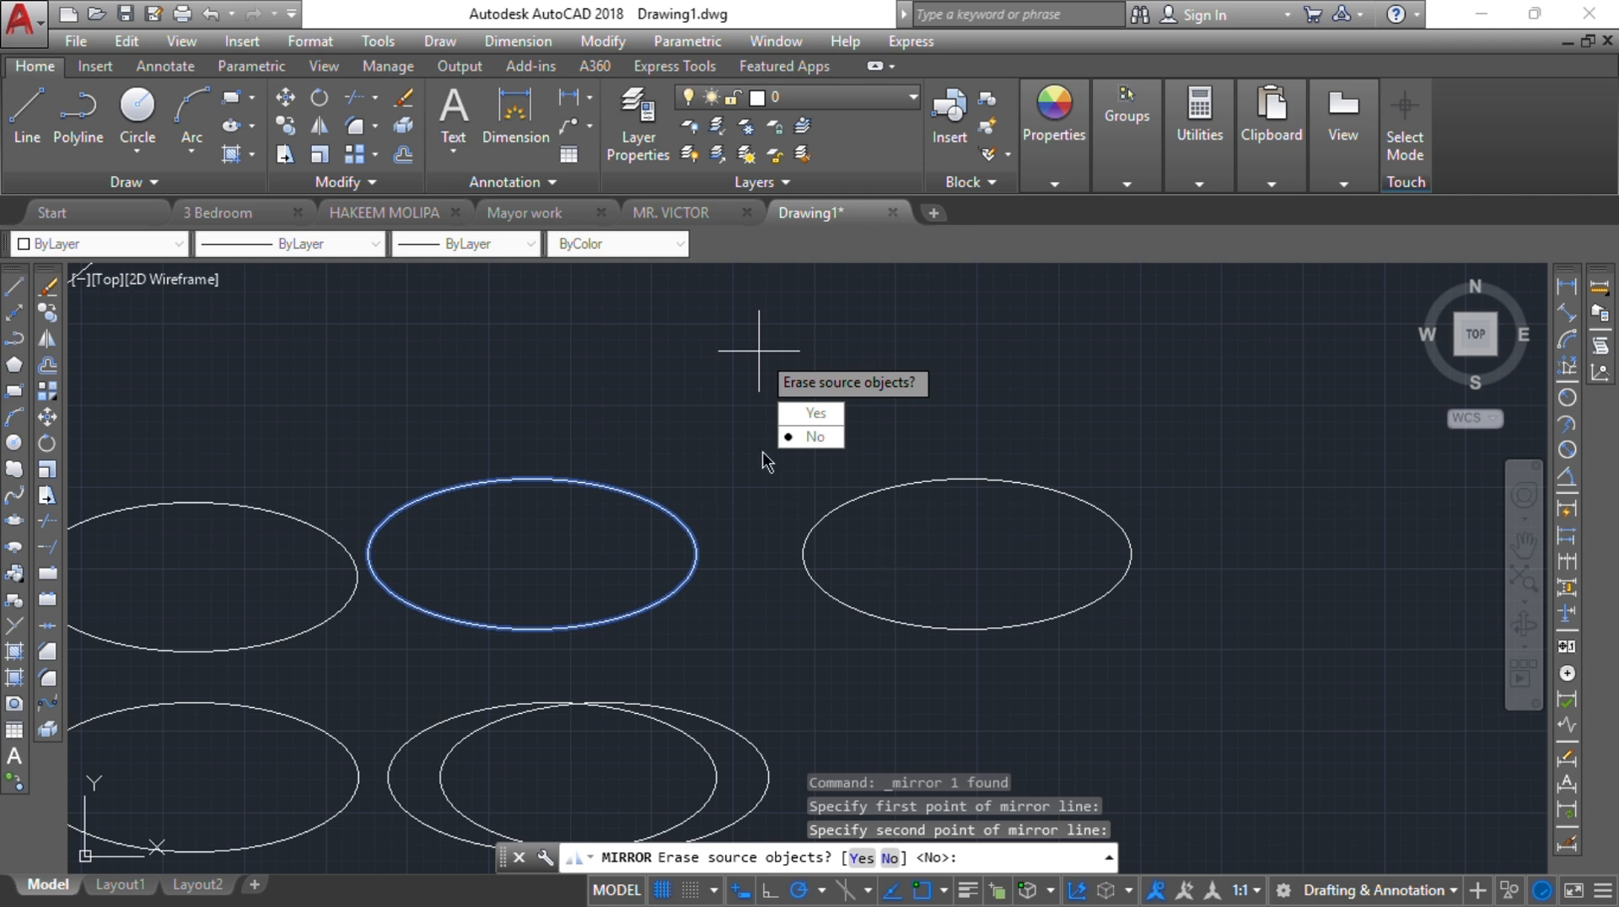
{"action": "left_click", "coordinate": [838, 443]}
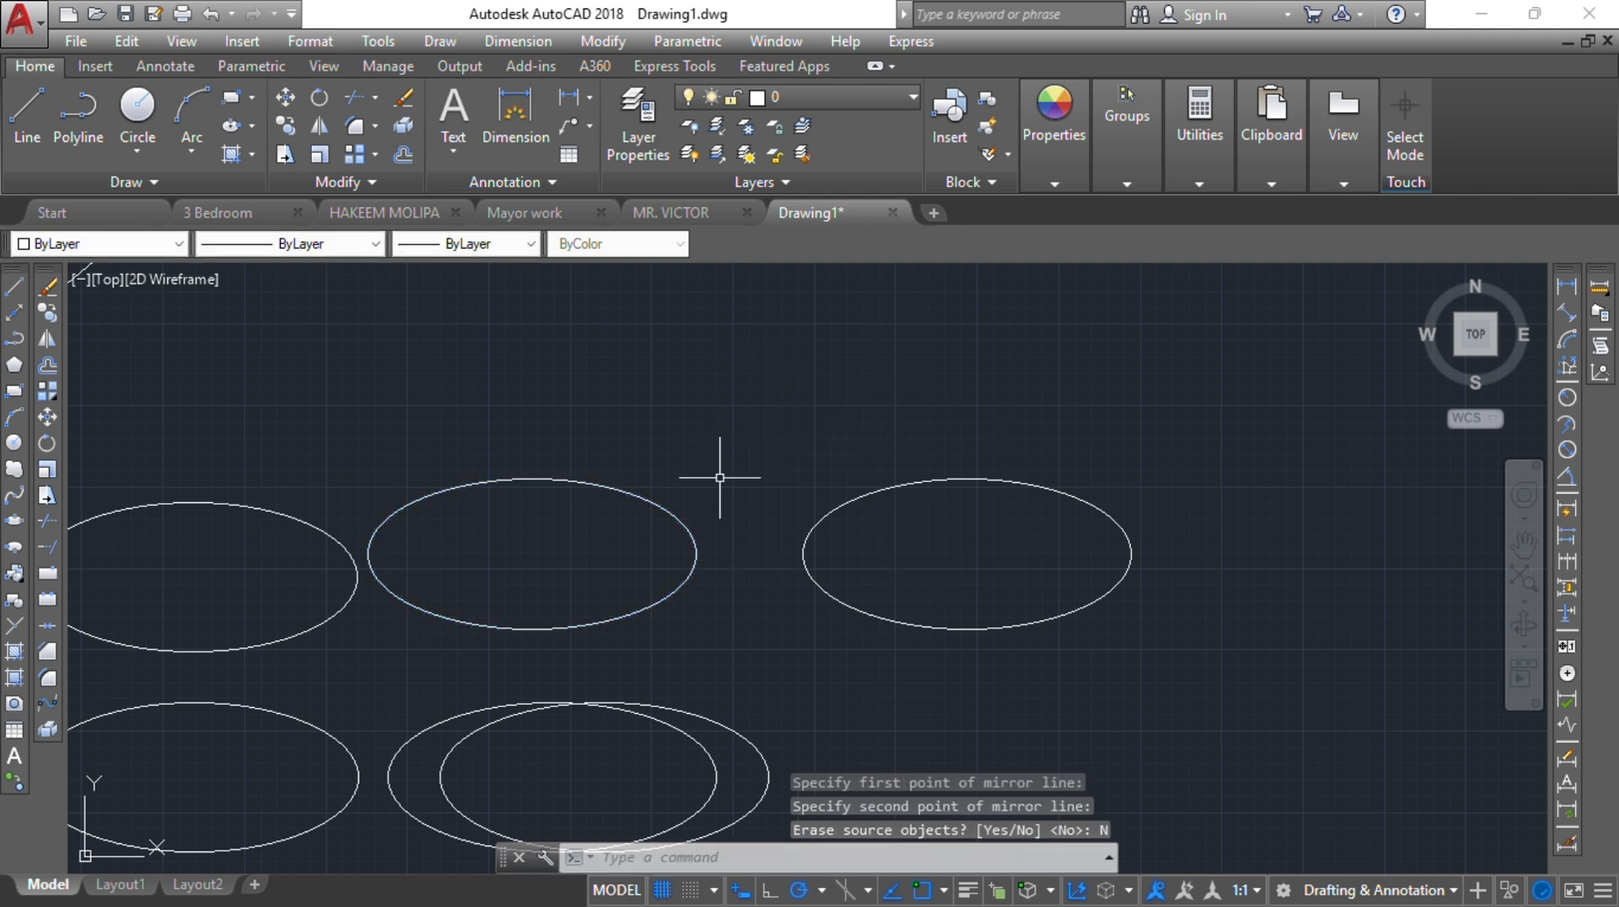
Set the offset distance to 1000 and try to offset the mirrored ellipse inward, ending the Offset command
{"action": "scroll", "coordinate": [770, 514], "scroll_direction": "down", "scroll_amount": 5}
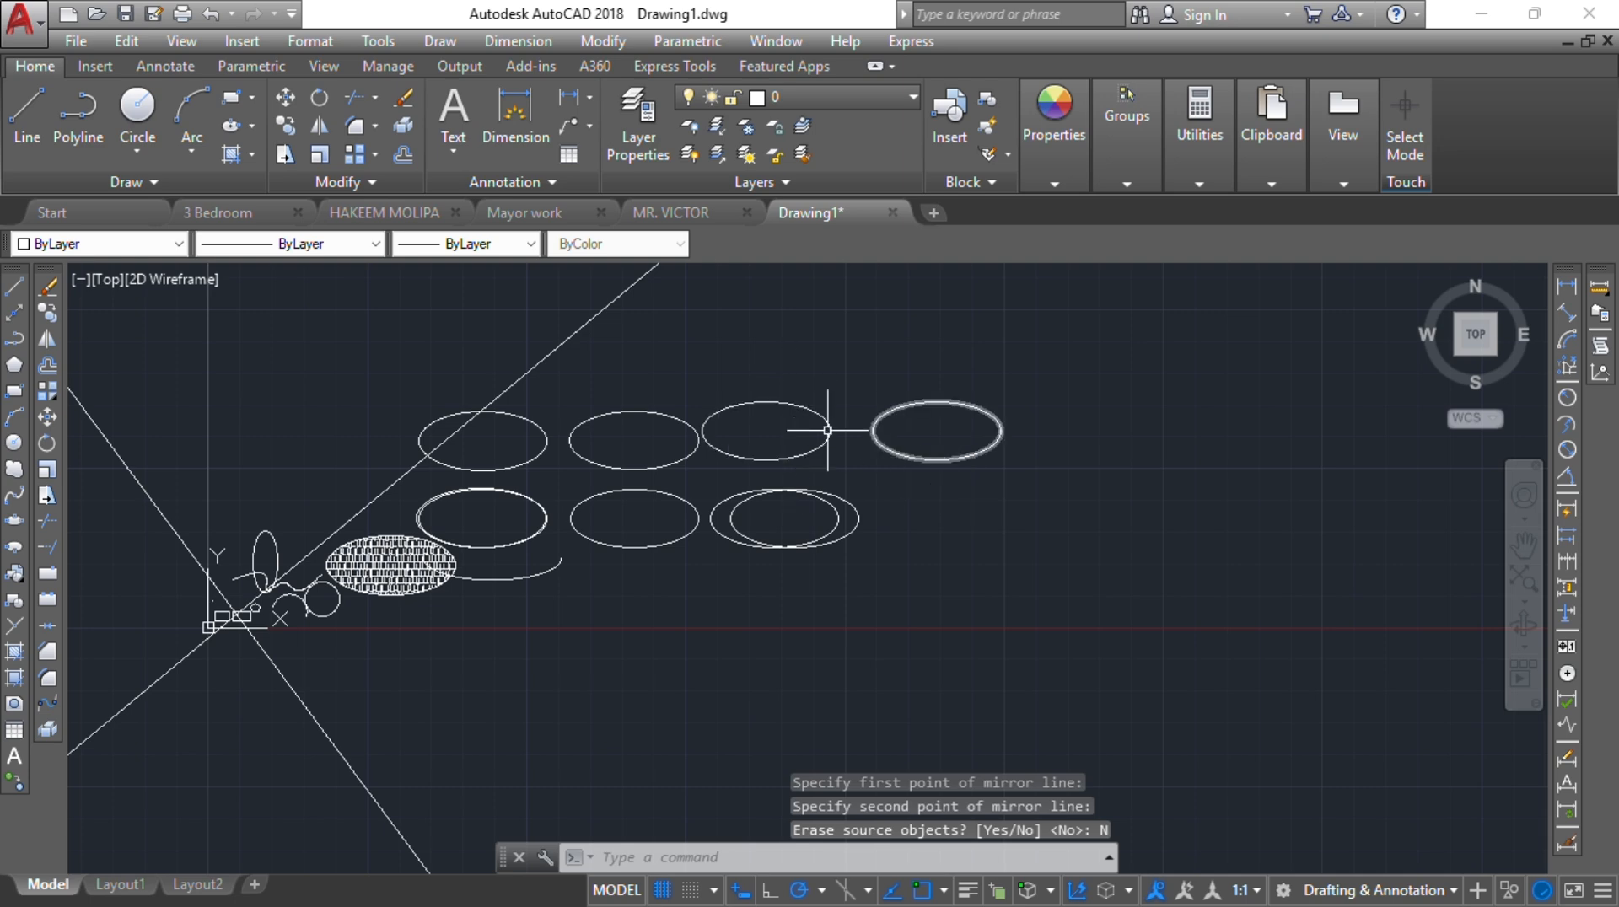
{"action": "scroll", "coordinate": [827, 429], "scroll_direction": "up", "scroll_amount": 2}
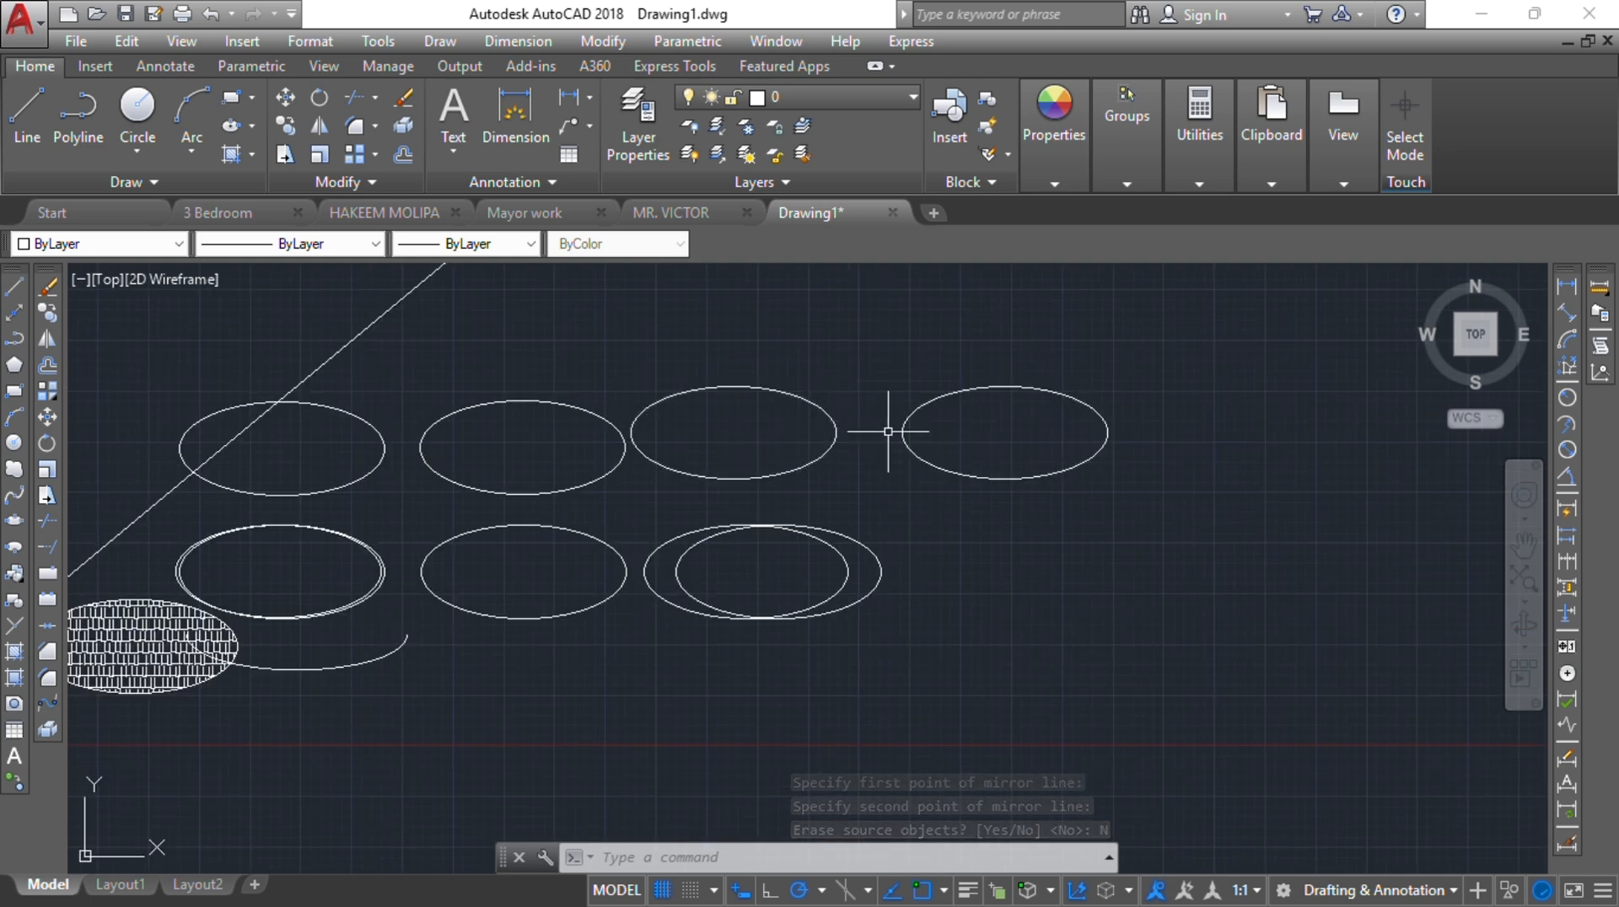
{"action": "middle_click_drag", "start_coordinate": [887, 430], "coordinate": [648, 428]}
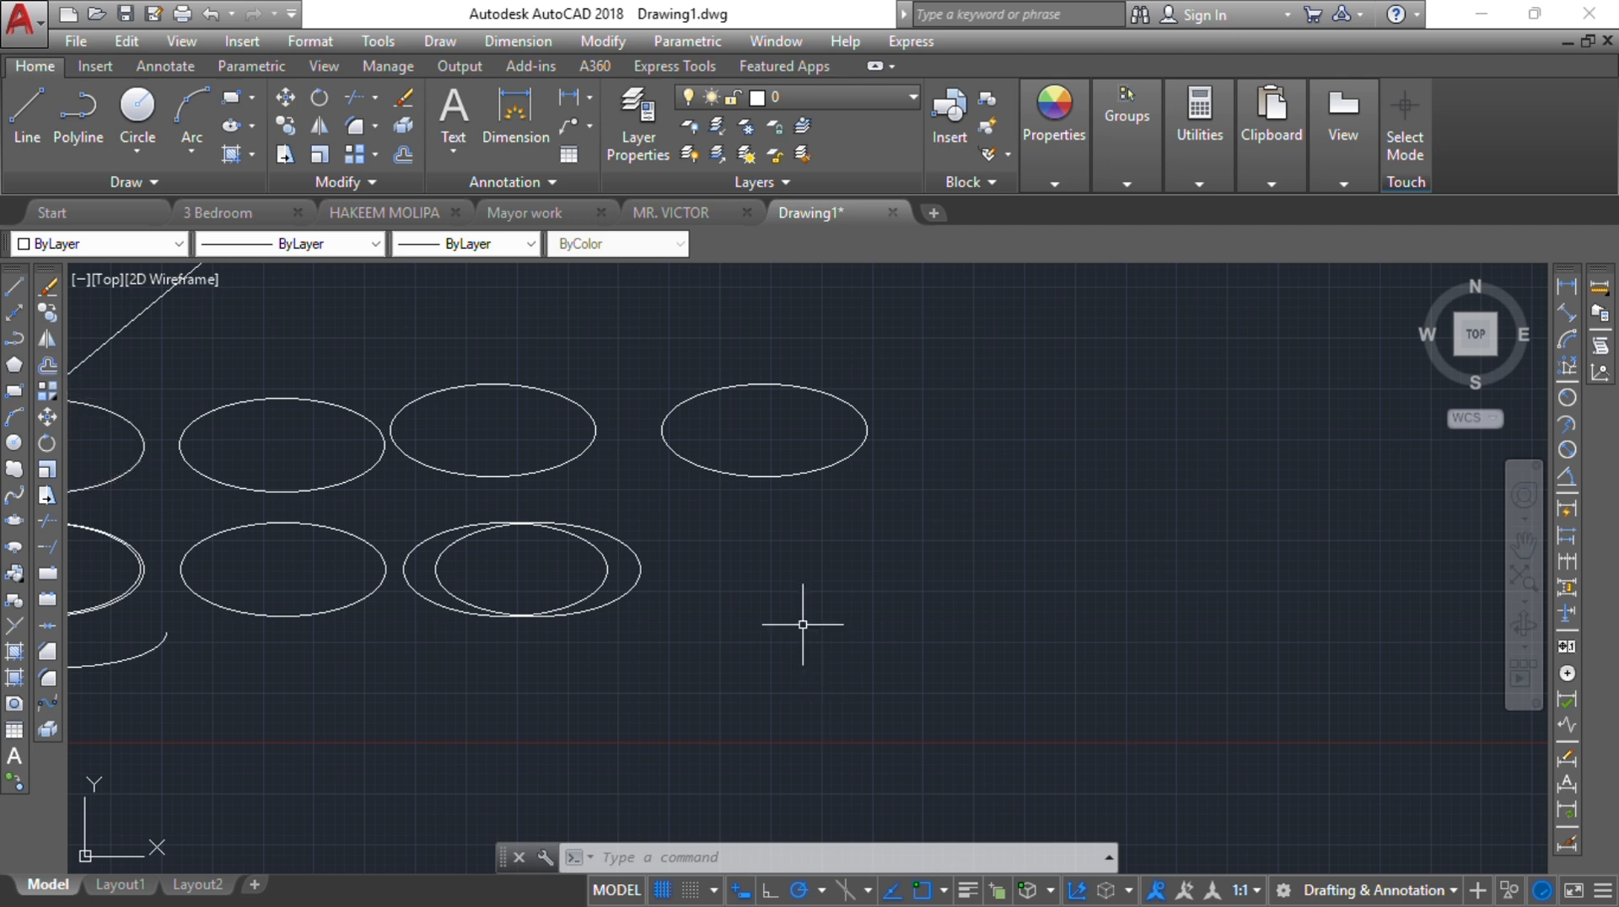
{"action": "scroll", "coordinate": [708, 438], "scroll_direction": "down", "scroll_amount": 5}
{"action": "scroll", "coordinate": [723, 434], "scroll_direction": "up", "scroll_amount": 7}
{"action": "scroll", "coordinate": [747, 428], "scroll_direction": "up", "scroll_amount": 3}
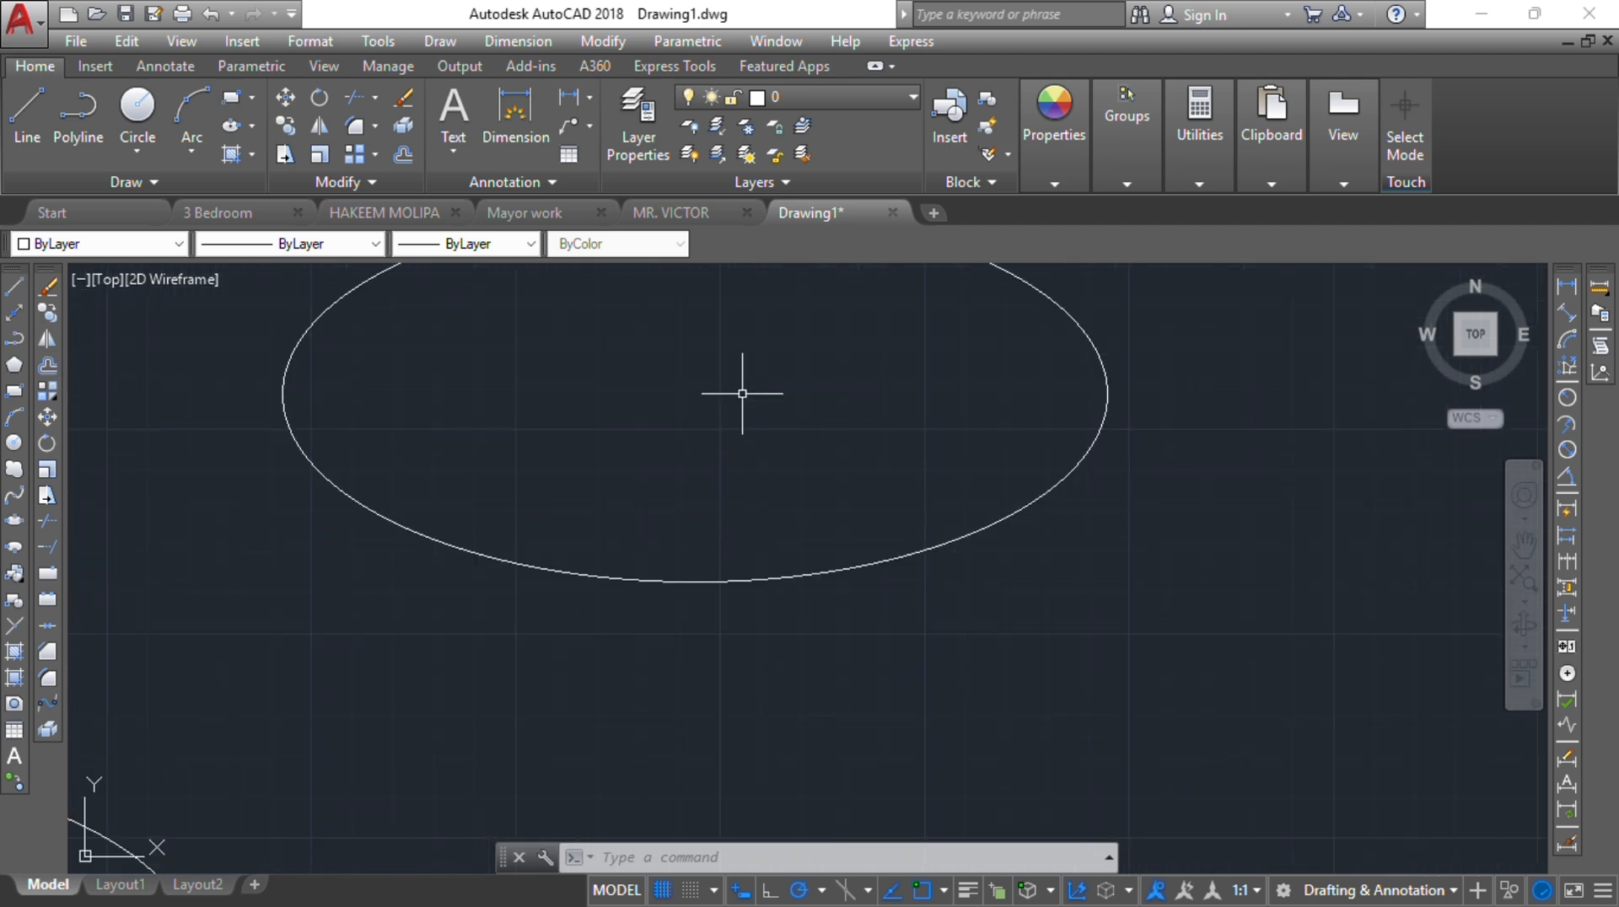
{"action": "middle_click_drag", "start_coordinate": [741, 394], "coordinate": [797, 541]}
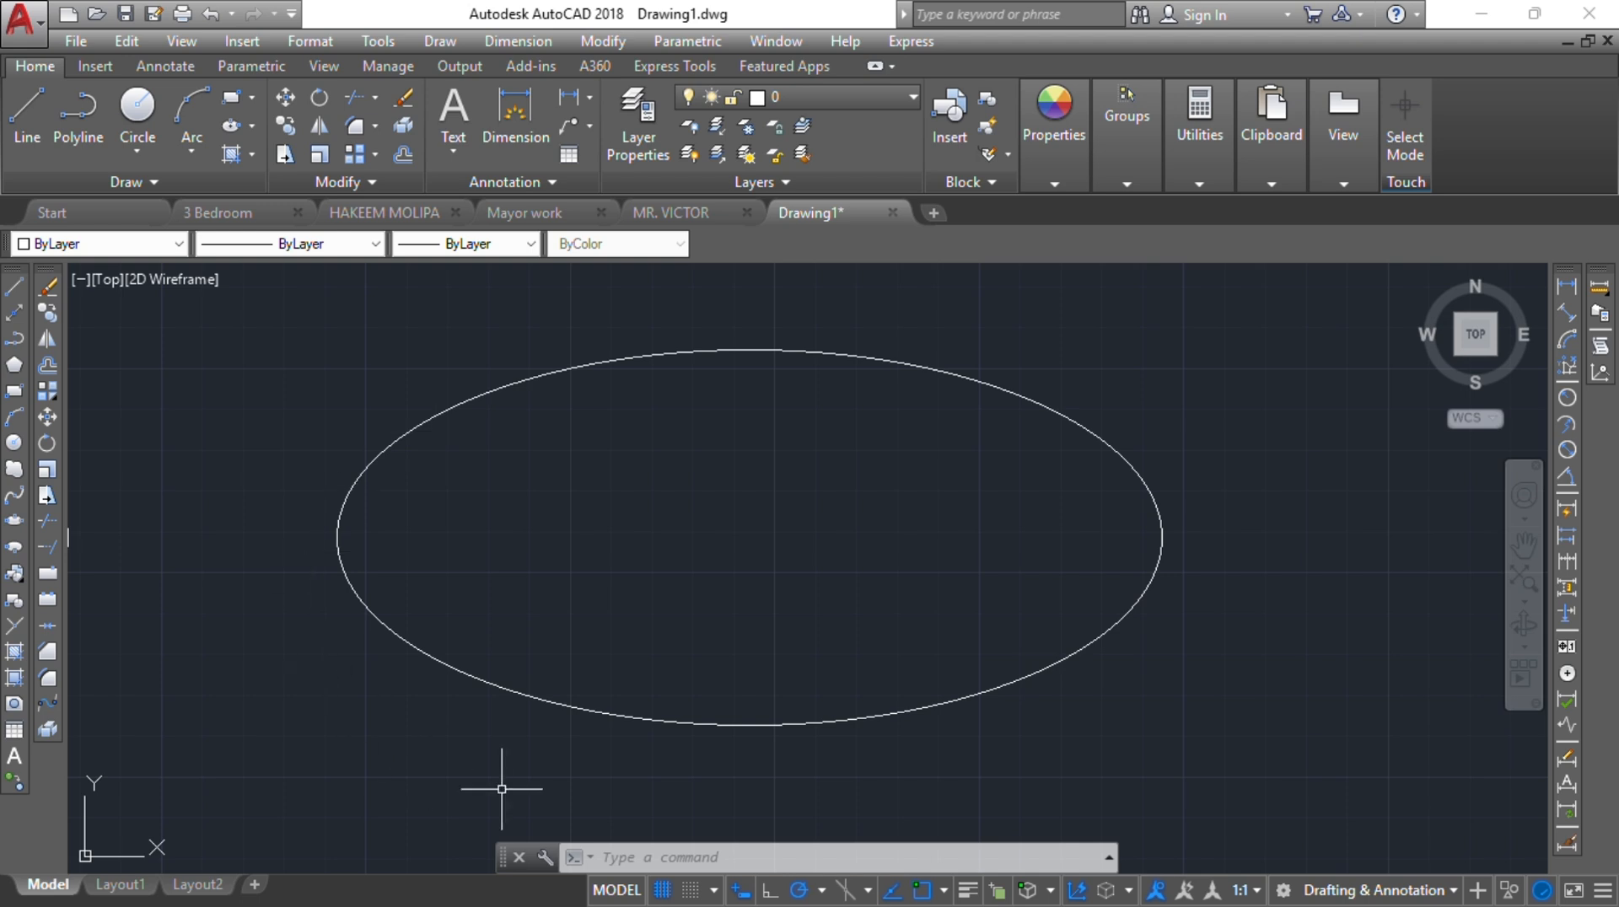
{"action": "left_click", "coordinate": [755, 348]}
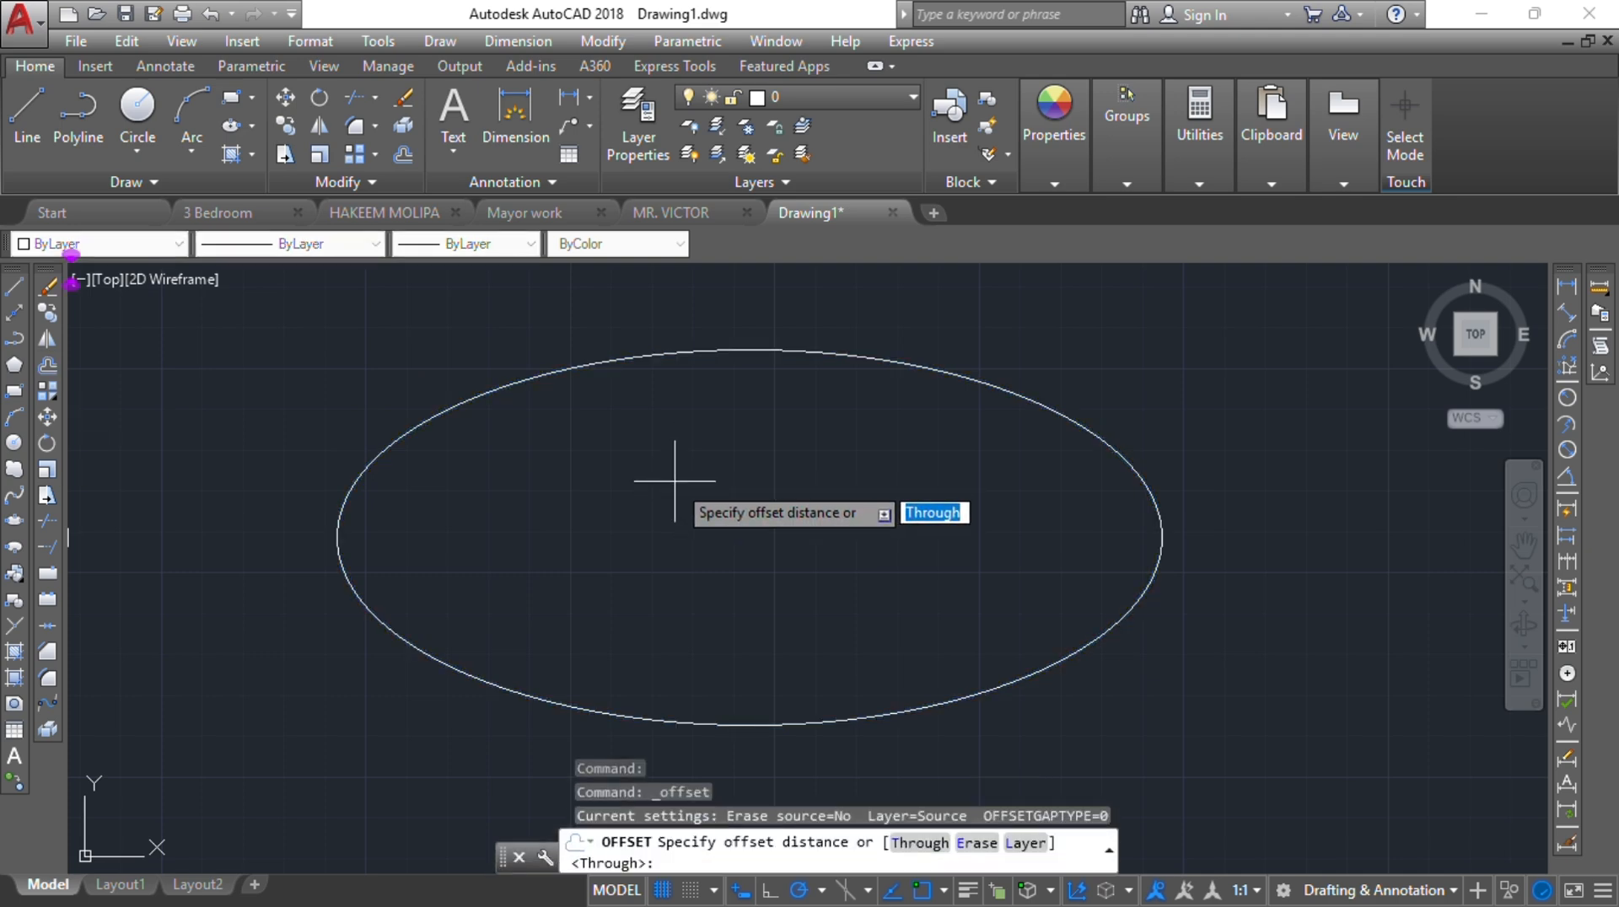
{"action": "type", "text": "1"}
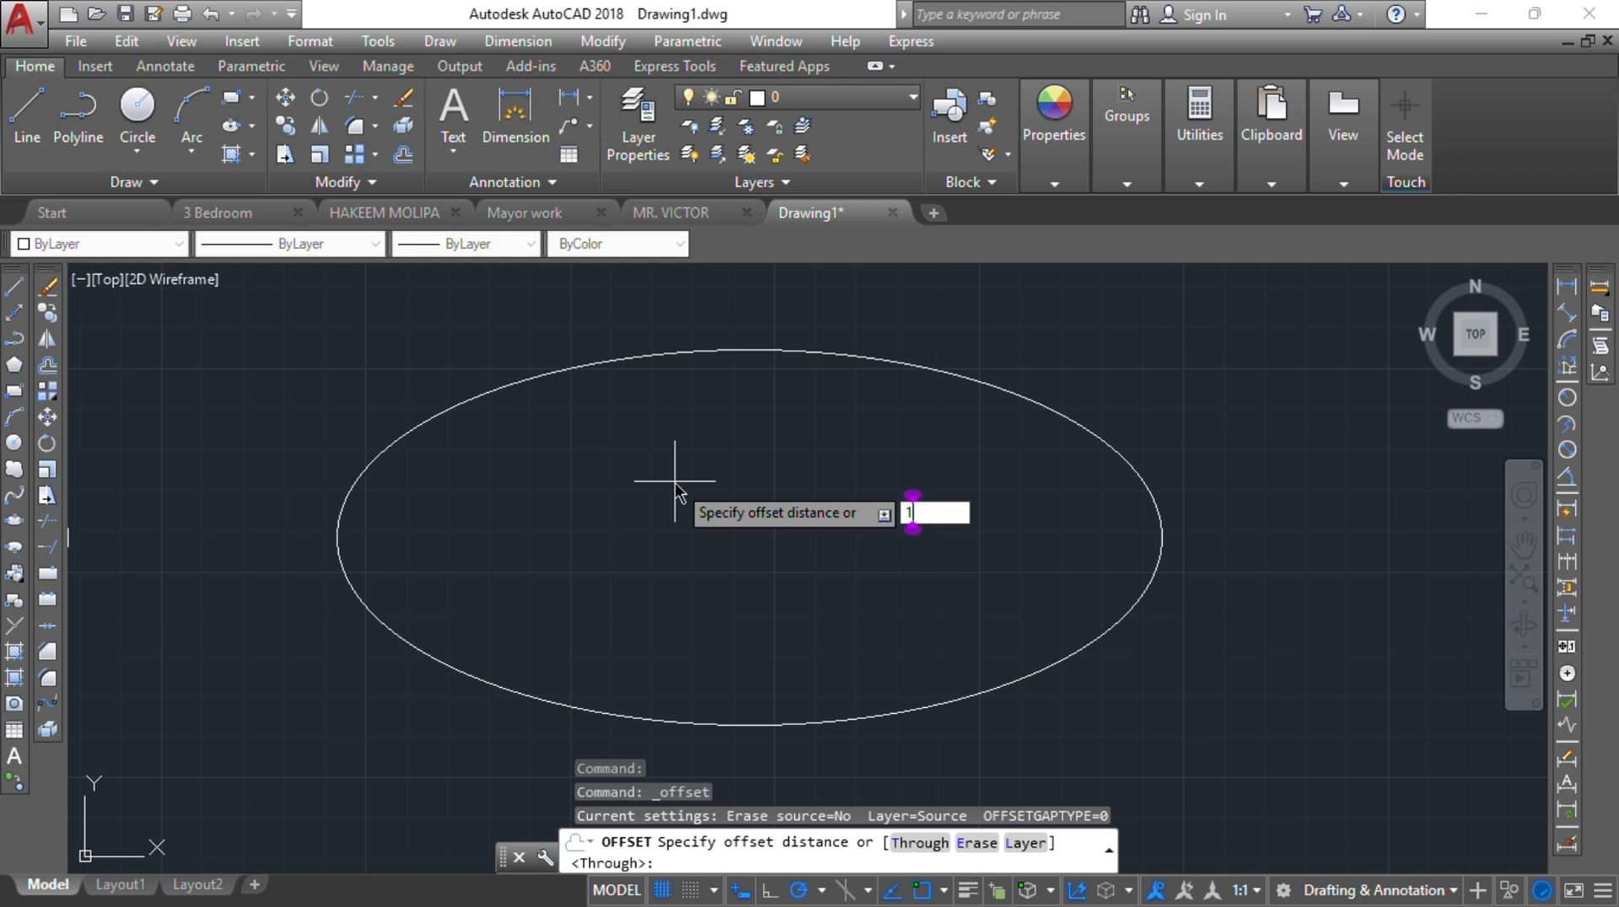
{"action": "type", "text": "000"}
{"action": "key", "text": "Return"}
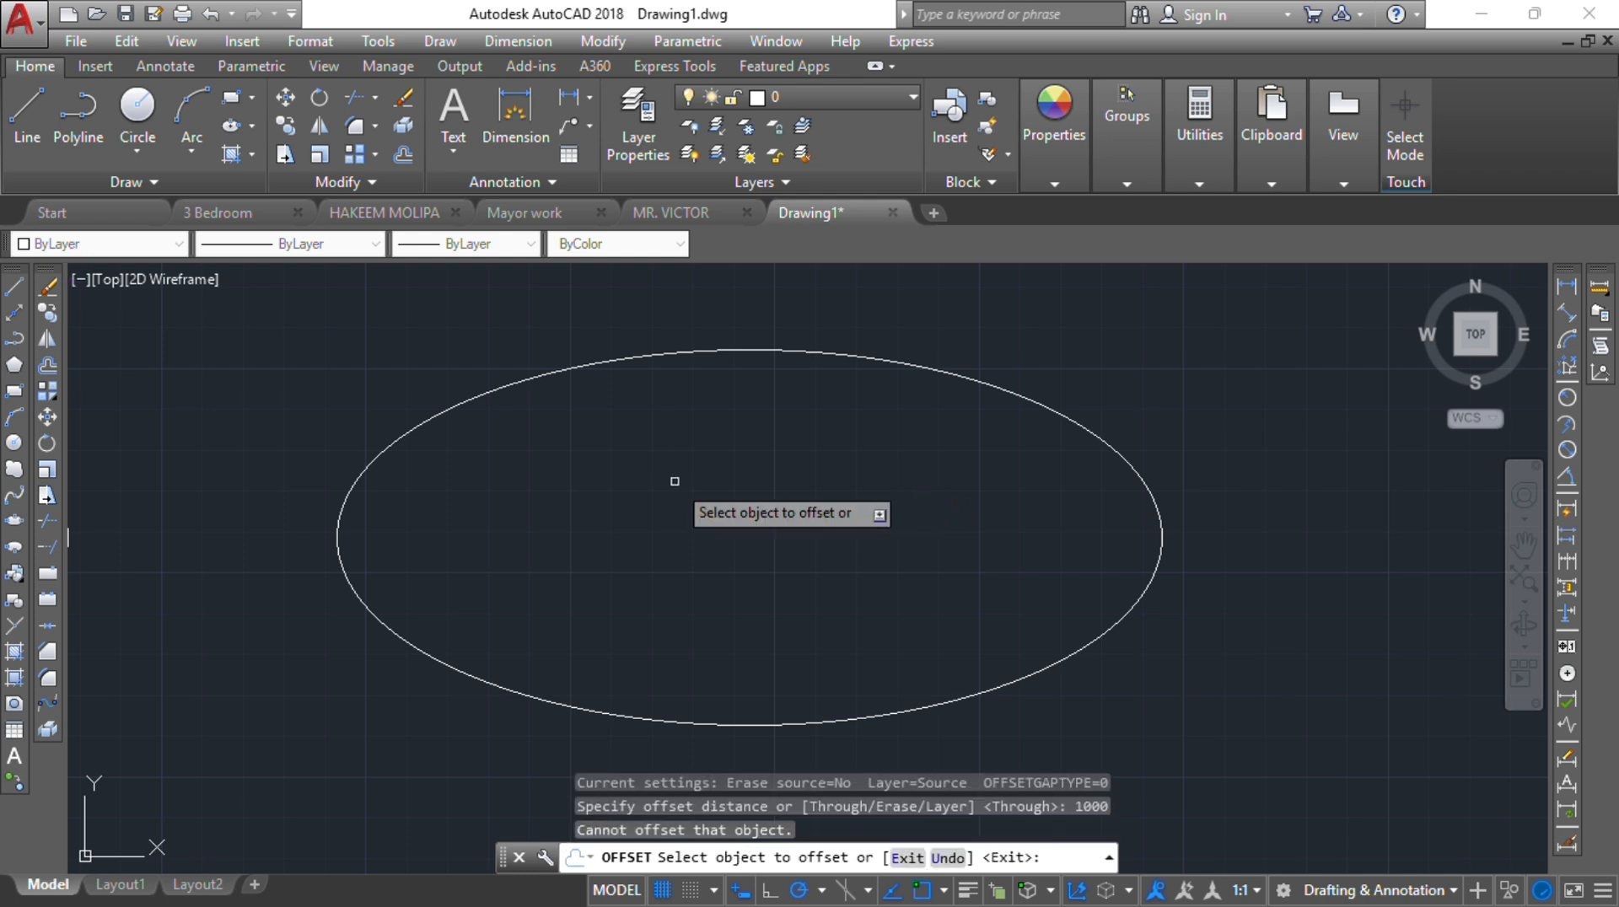
{"action": "left_click", "coordinate": [784, 350]}
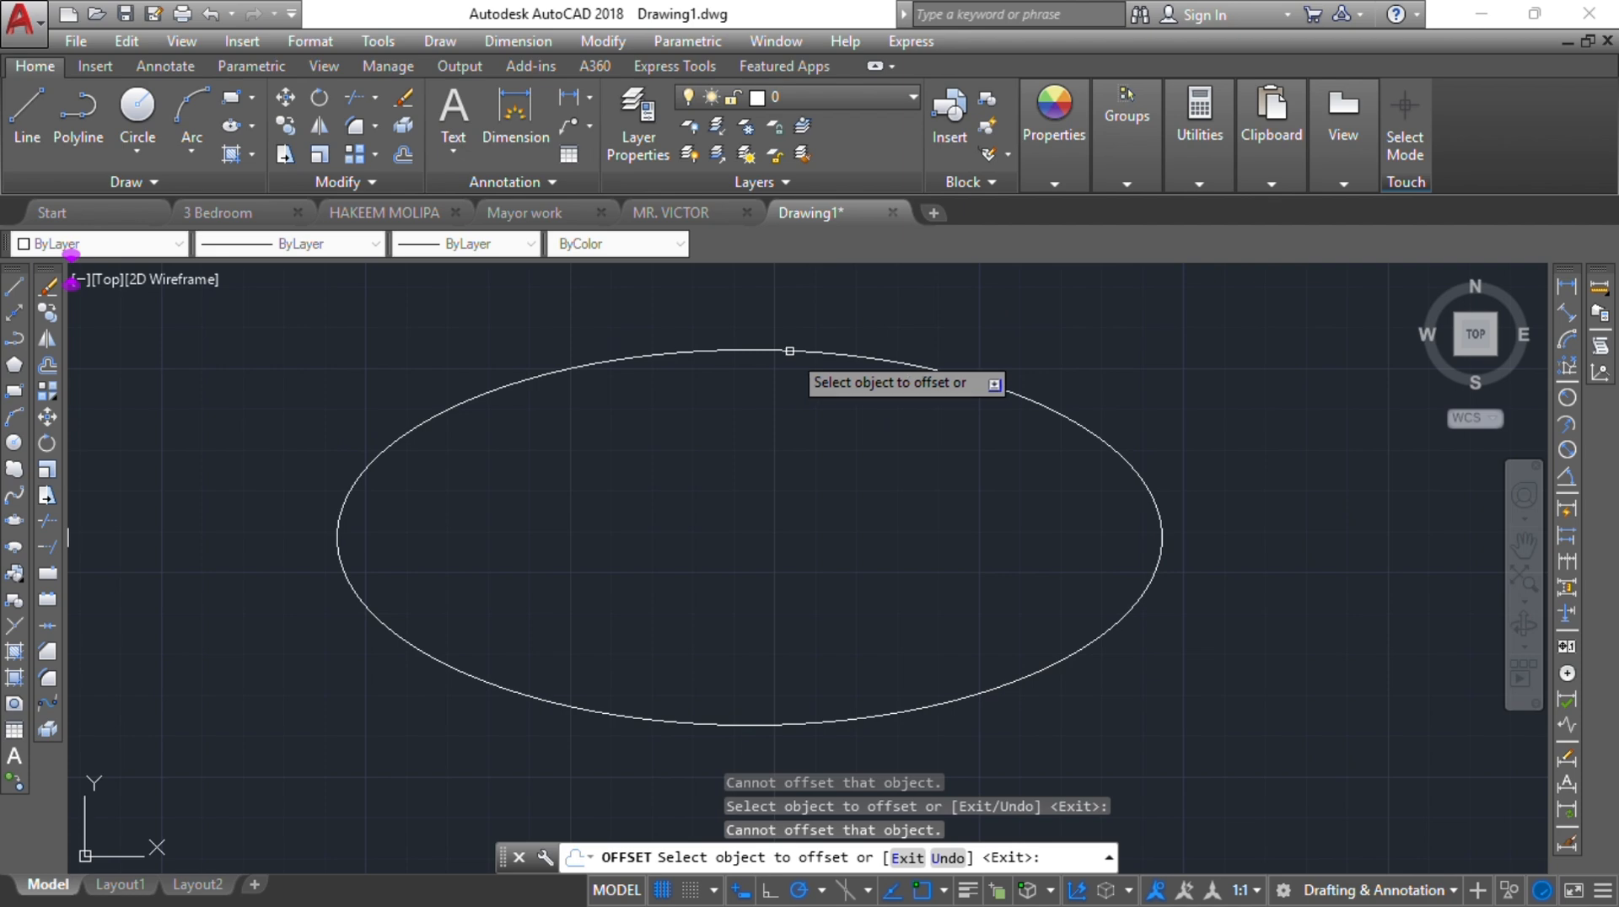
{"action": "left_click", "coordinate": [789, 350]}
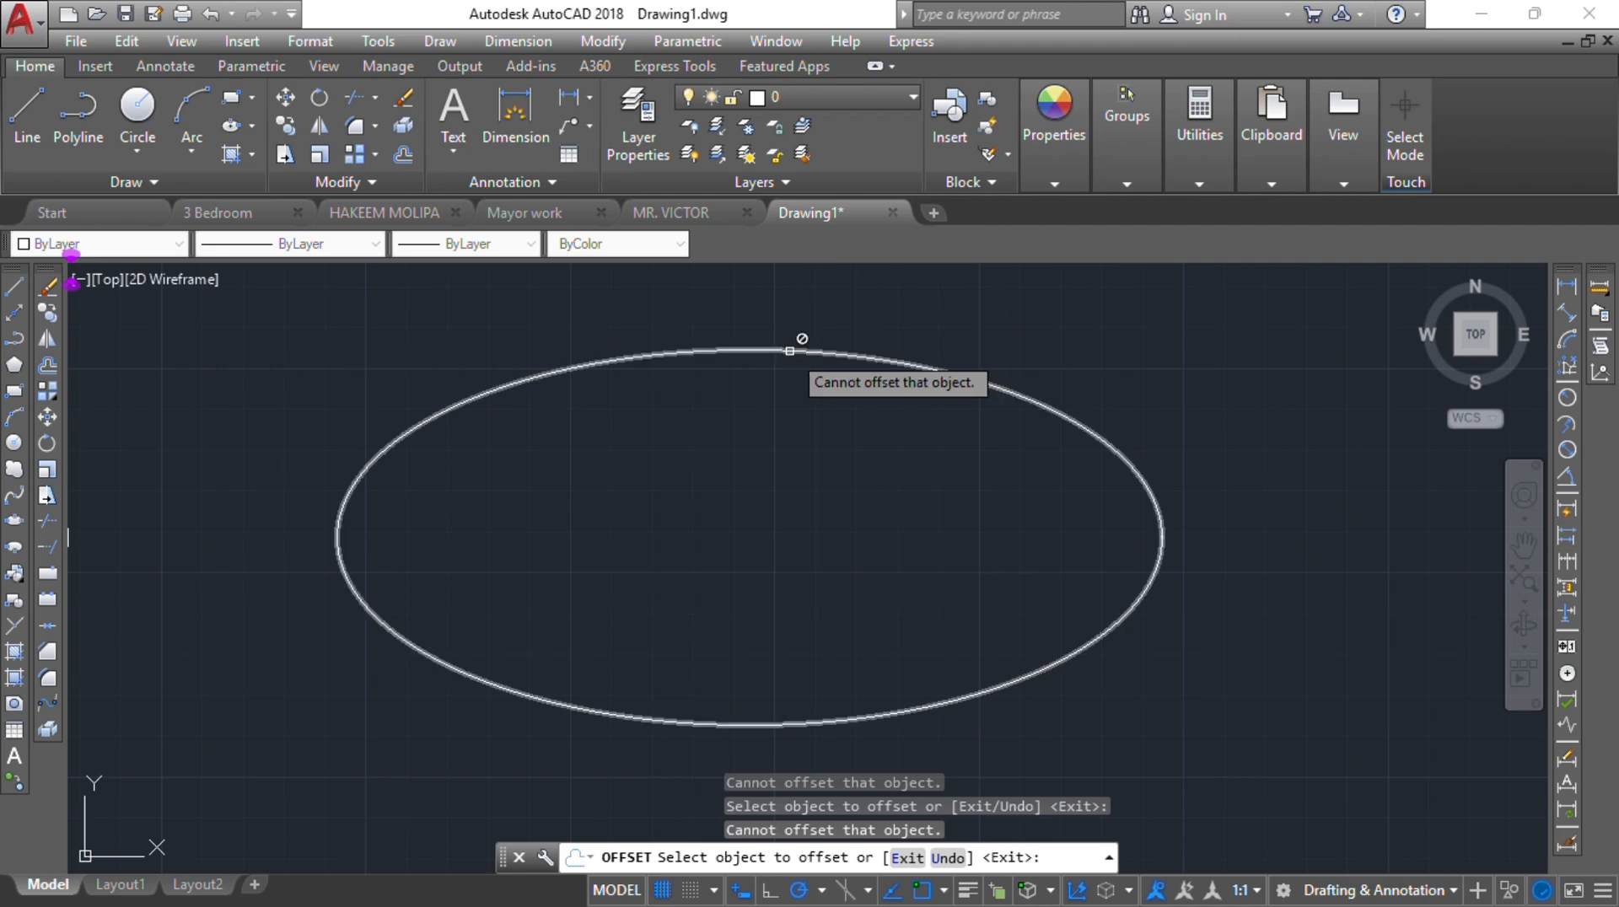
{"action": "key", "text": "Escape"}
Try to offset the pentagon with the 1000-unit distance, and end the Offset command
{"action": "scroll", "coordinate": [758, 401], "scroll_direction": "down", "scroll_amount": 6}
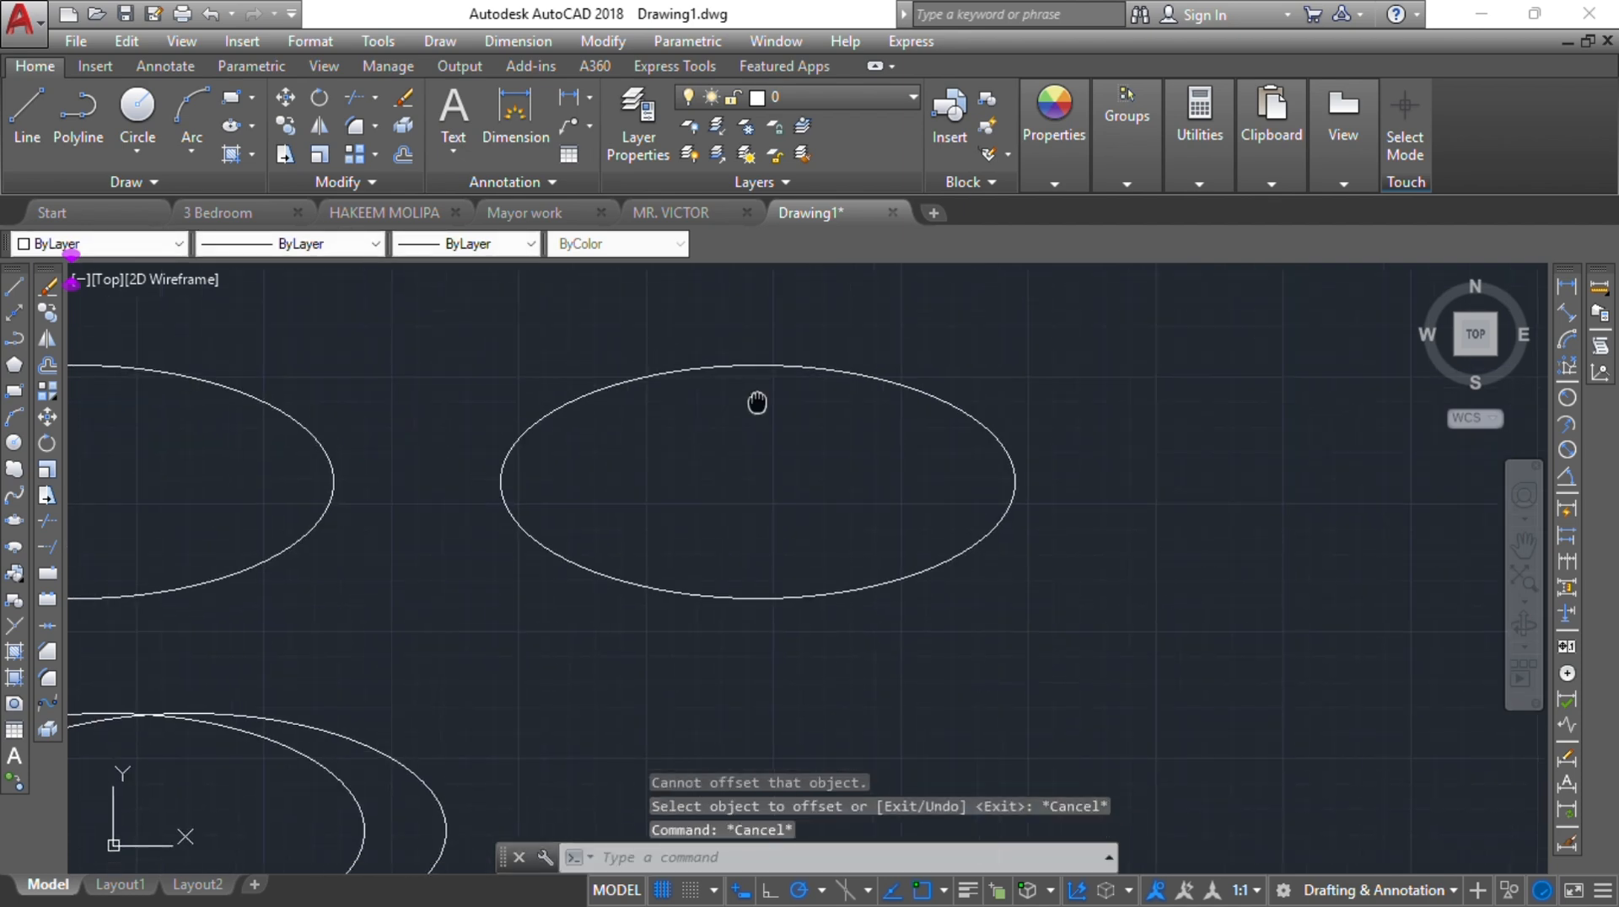
{"action": "scroll", "coordinate": [194, 594], "scroll_direction": "up", "scroll_amount": 6}
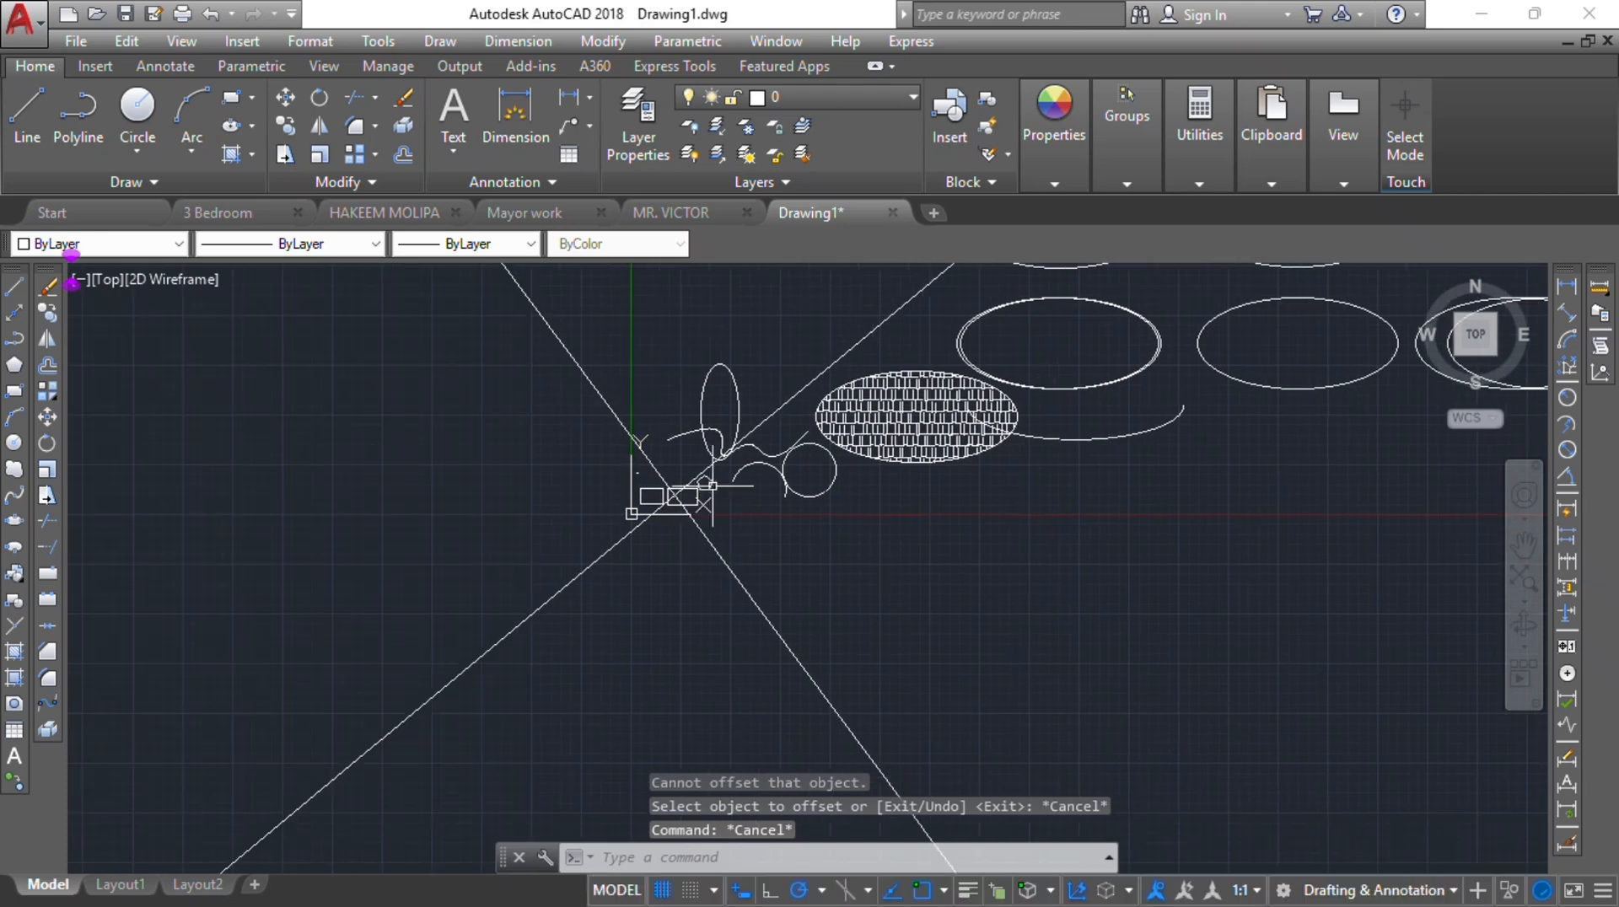
{"action": "scroll", "coordinate": [877, 472], "scroll_direction": "up", "scroll_amount": 8}
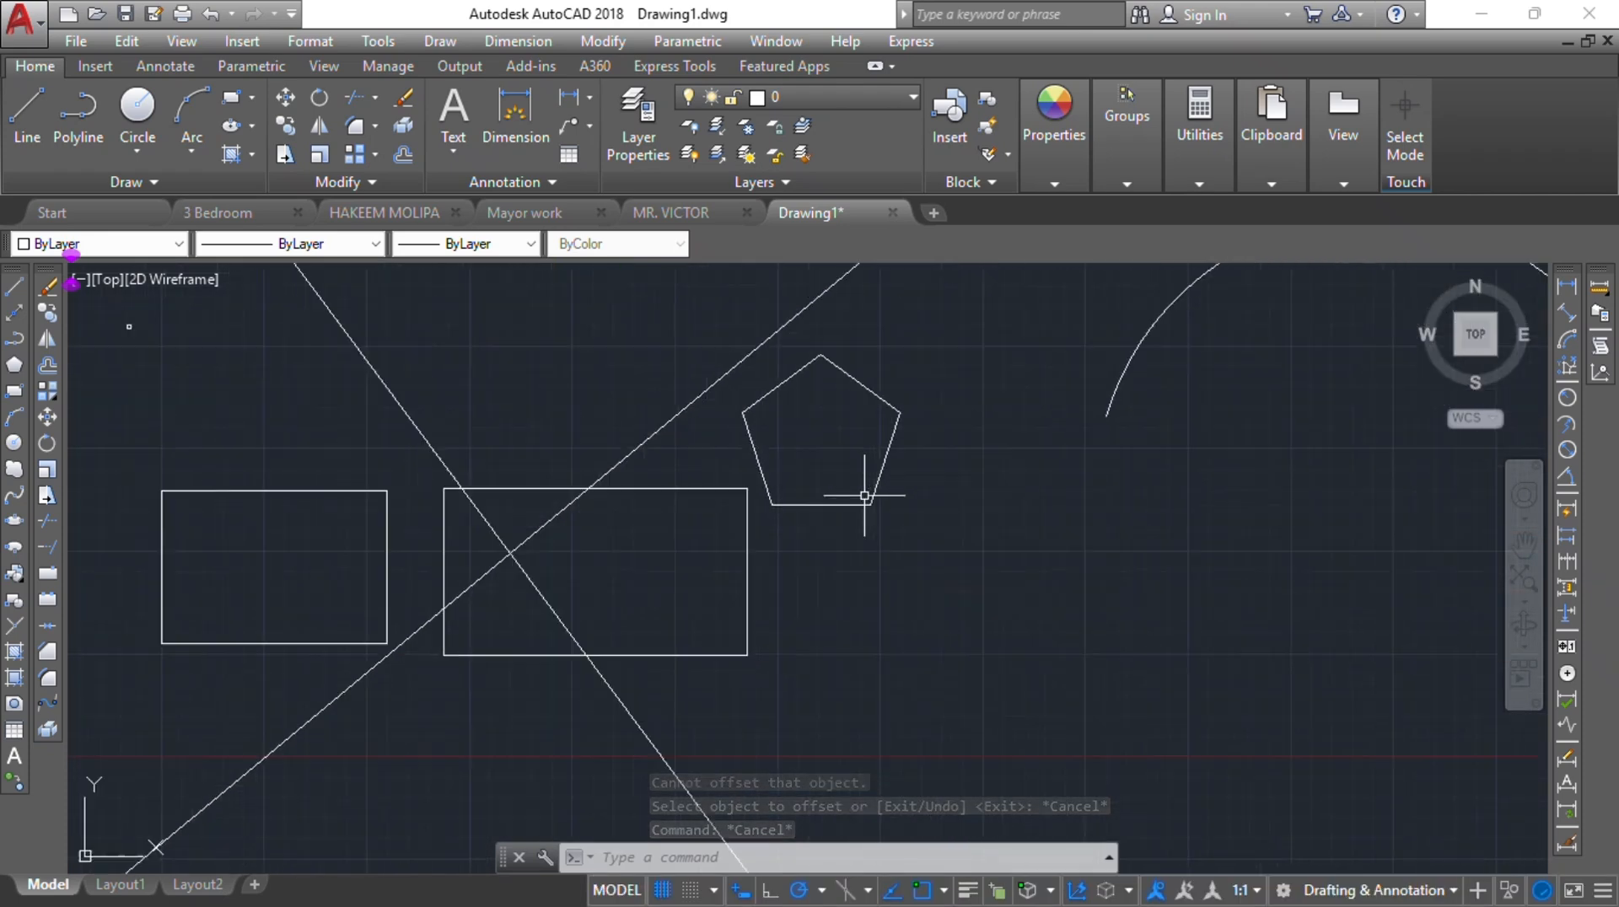
{"action": "left_click", "coordinate": [805, 567]}
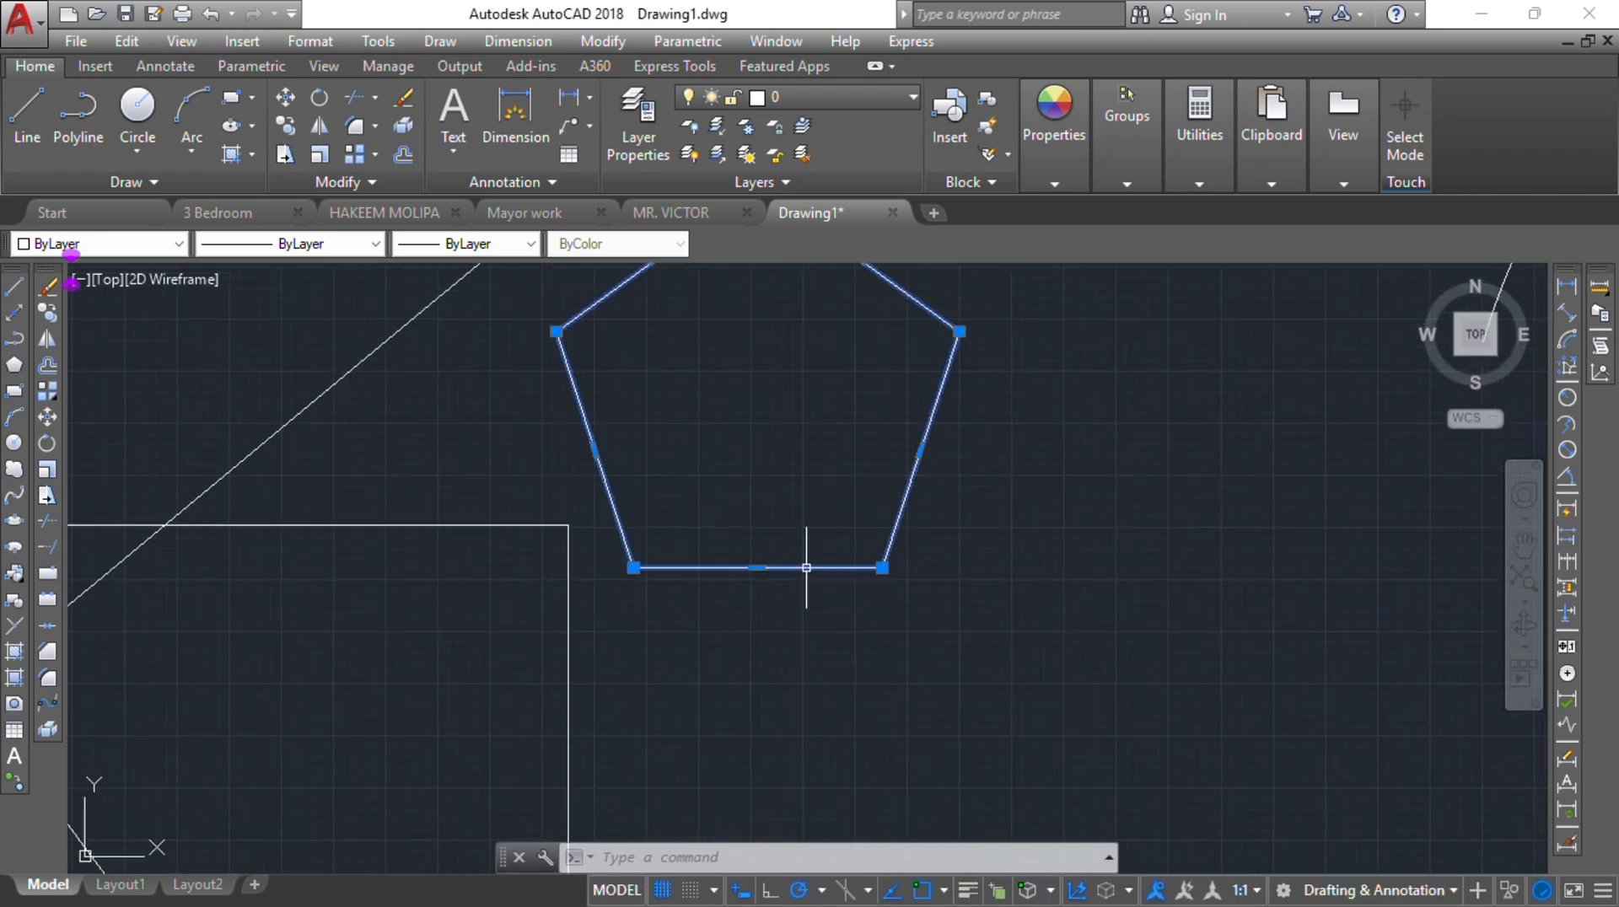
{"action": "middle_click_drag", "start_coordinate": [763, 422], "coordinate": [674, 555]}
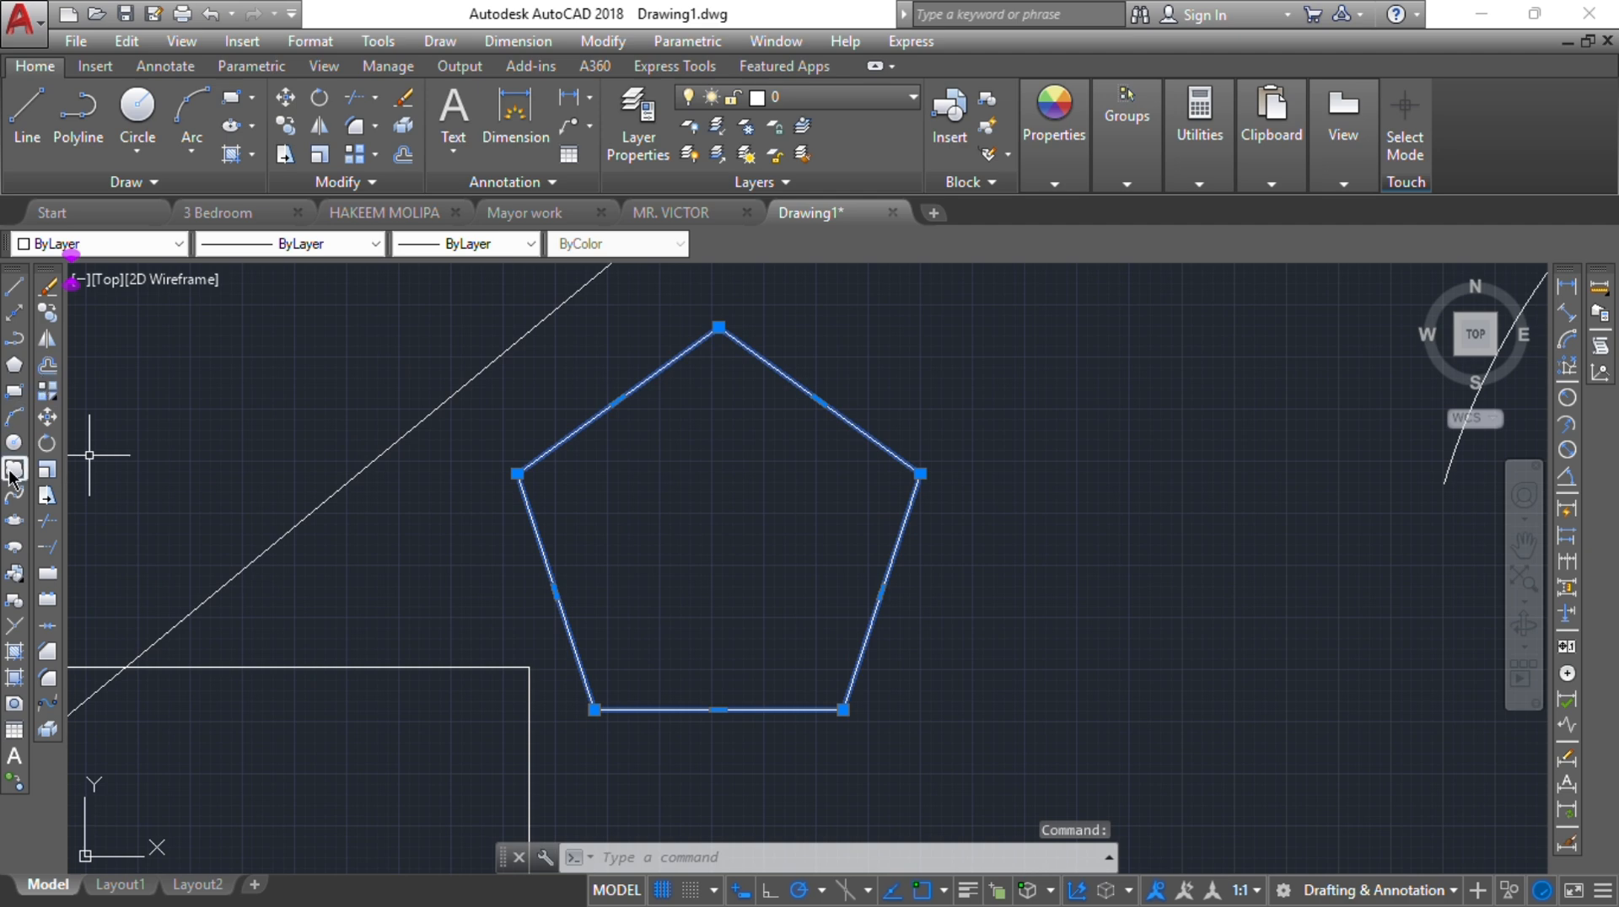
{"action": "left_click", "coordinate": [47, 365]}
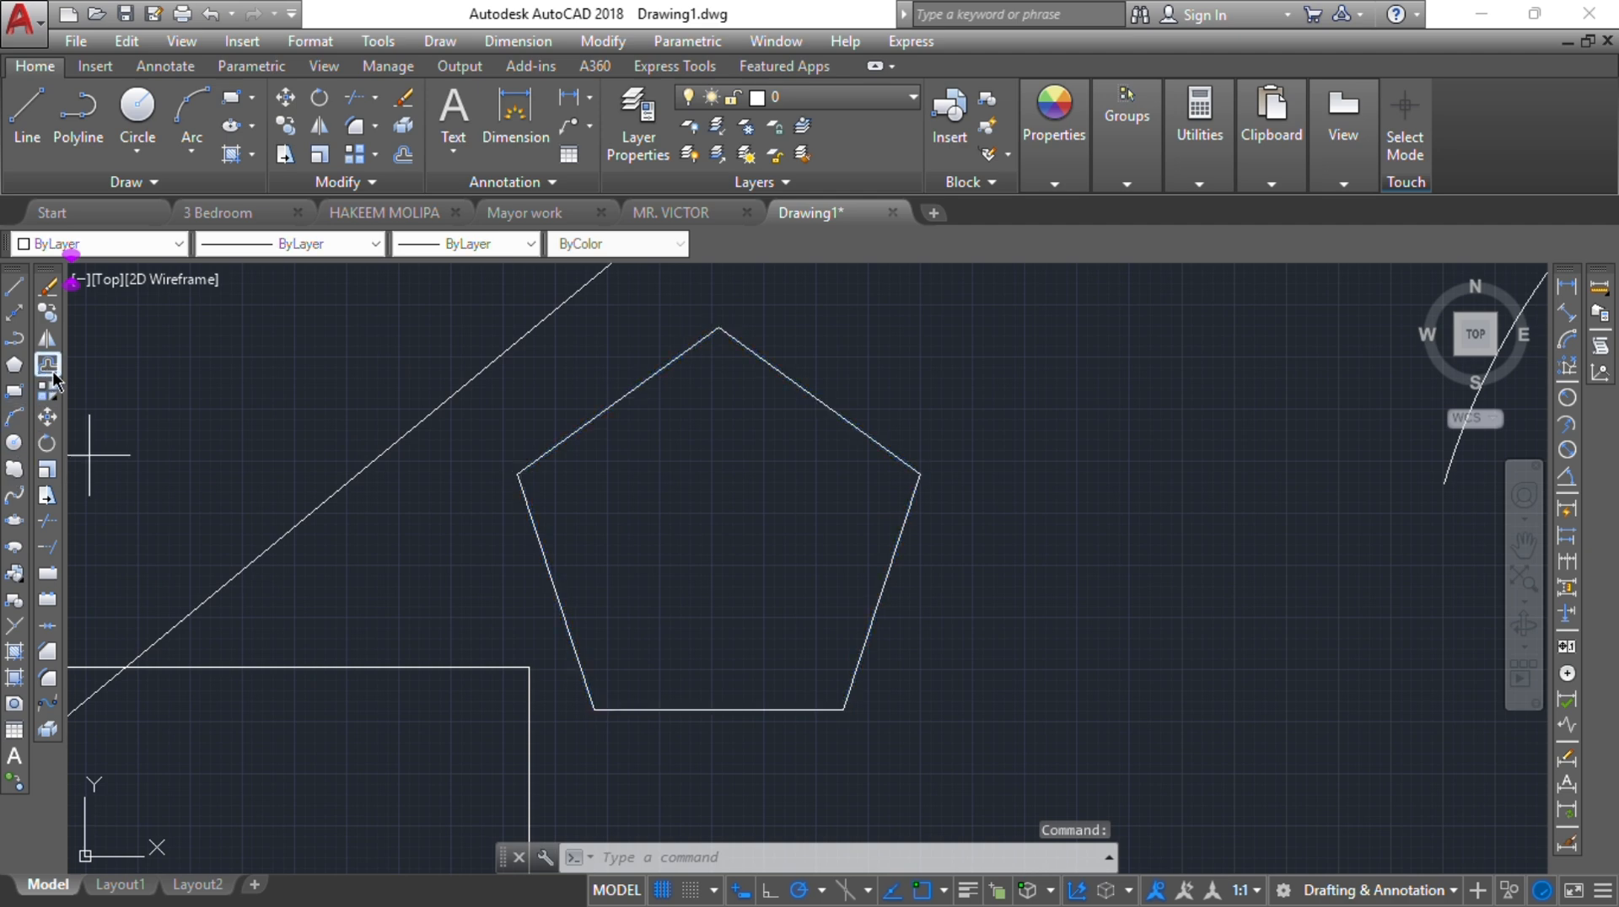
{"action": "key", "text": "Return"}
{"action": "left_click", "coordinate": [745, 553]}
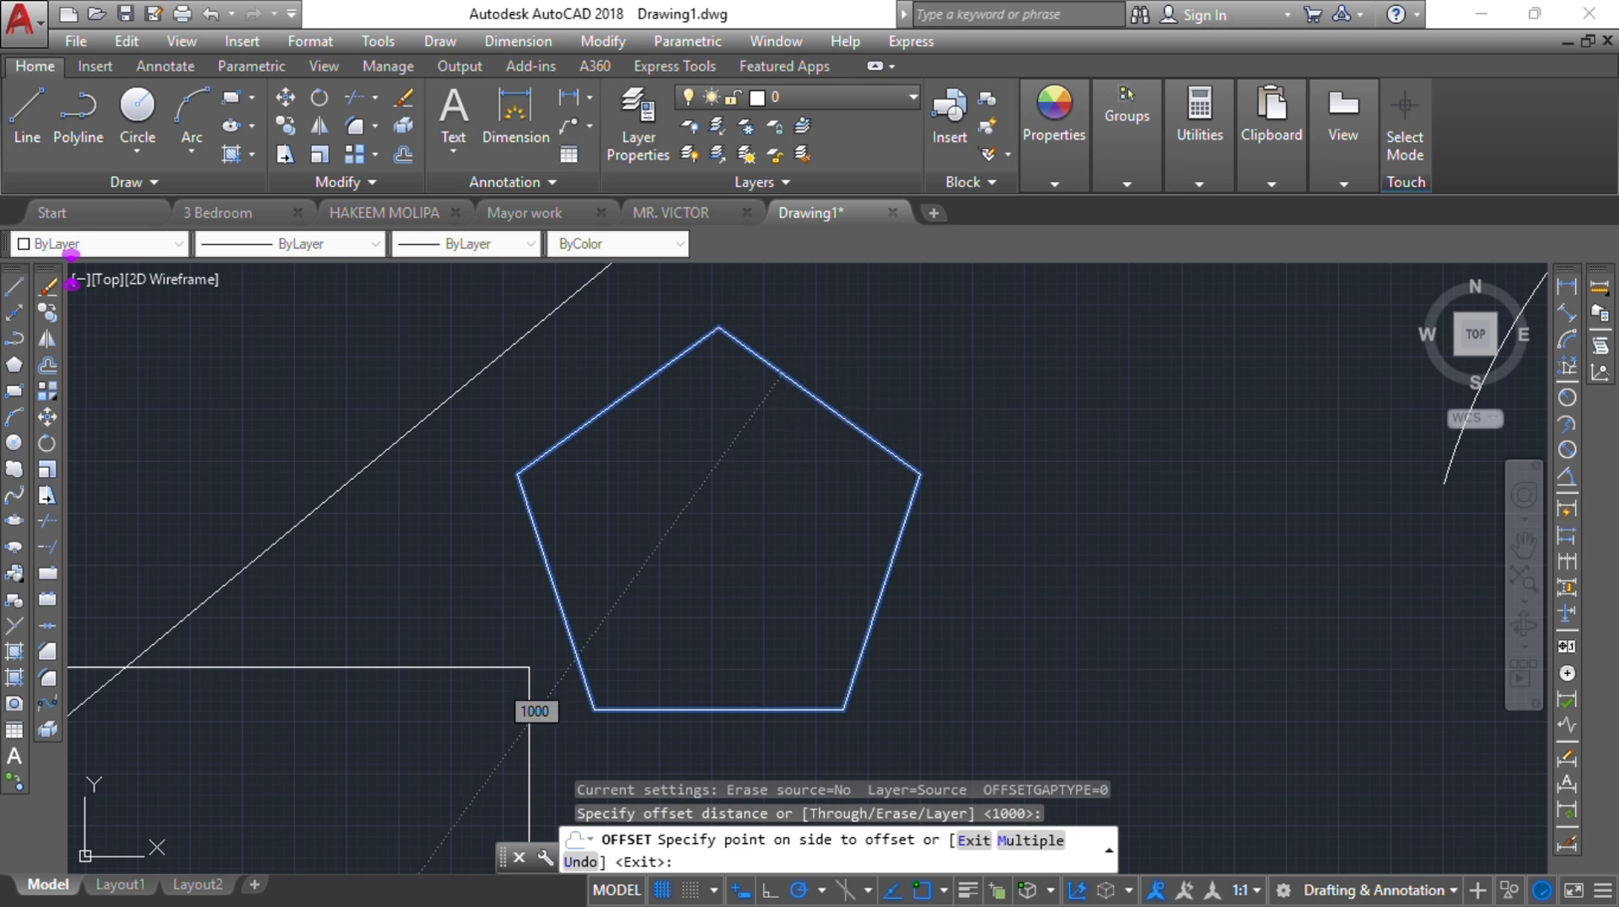
{"action": "key", "text": "Escape"}
{"action": "key", "text": "Escape"}
Try to offset the rectangle nearest the pentagon with the 1000-unit distance, and end the Offset command
{"action": "middle_click_drag", "start_coordinate": [742, 496], "coordinate": [1100, 332]}
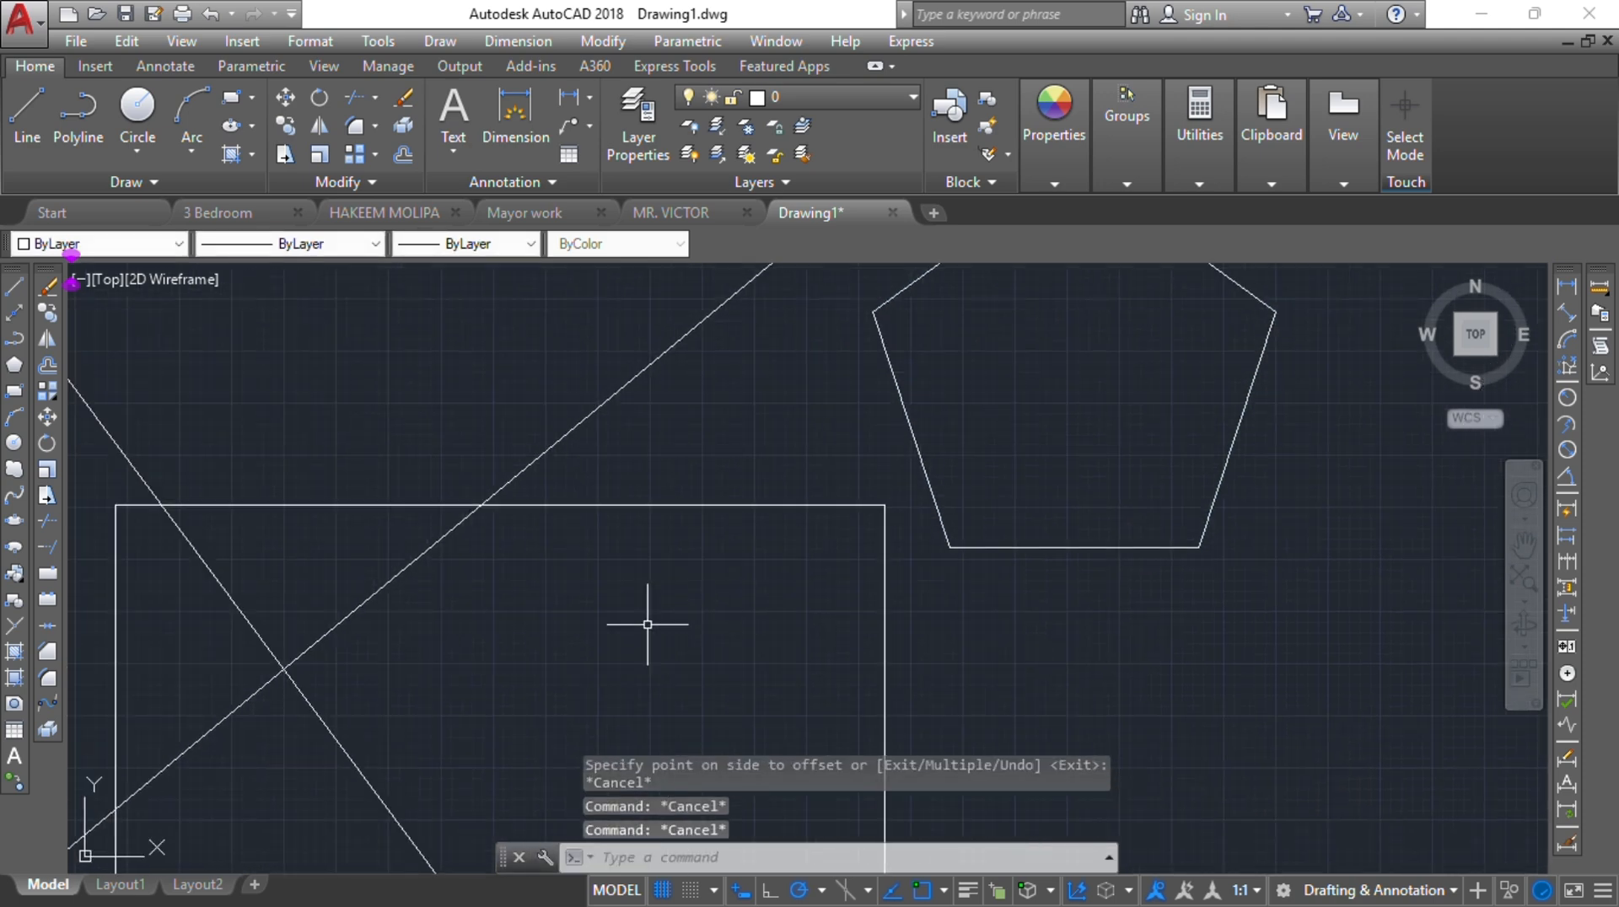
{"action": "scroll", "coordinate": [647, 625], "scroll_direction": "down", "scroll_amount": 1}
{"action": "middle_click_drag", "start_coordinate": [670, 564], "coordinate": [722, 503]}
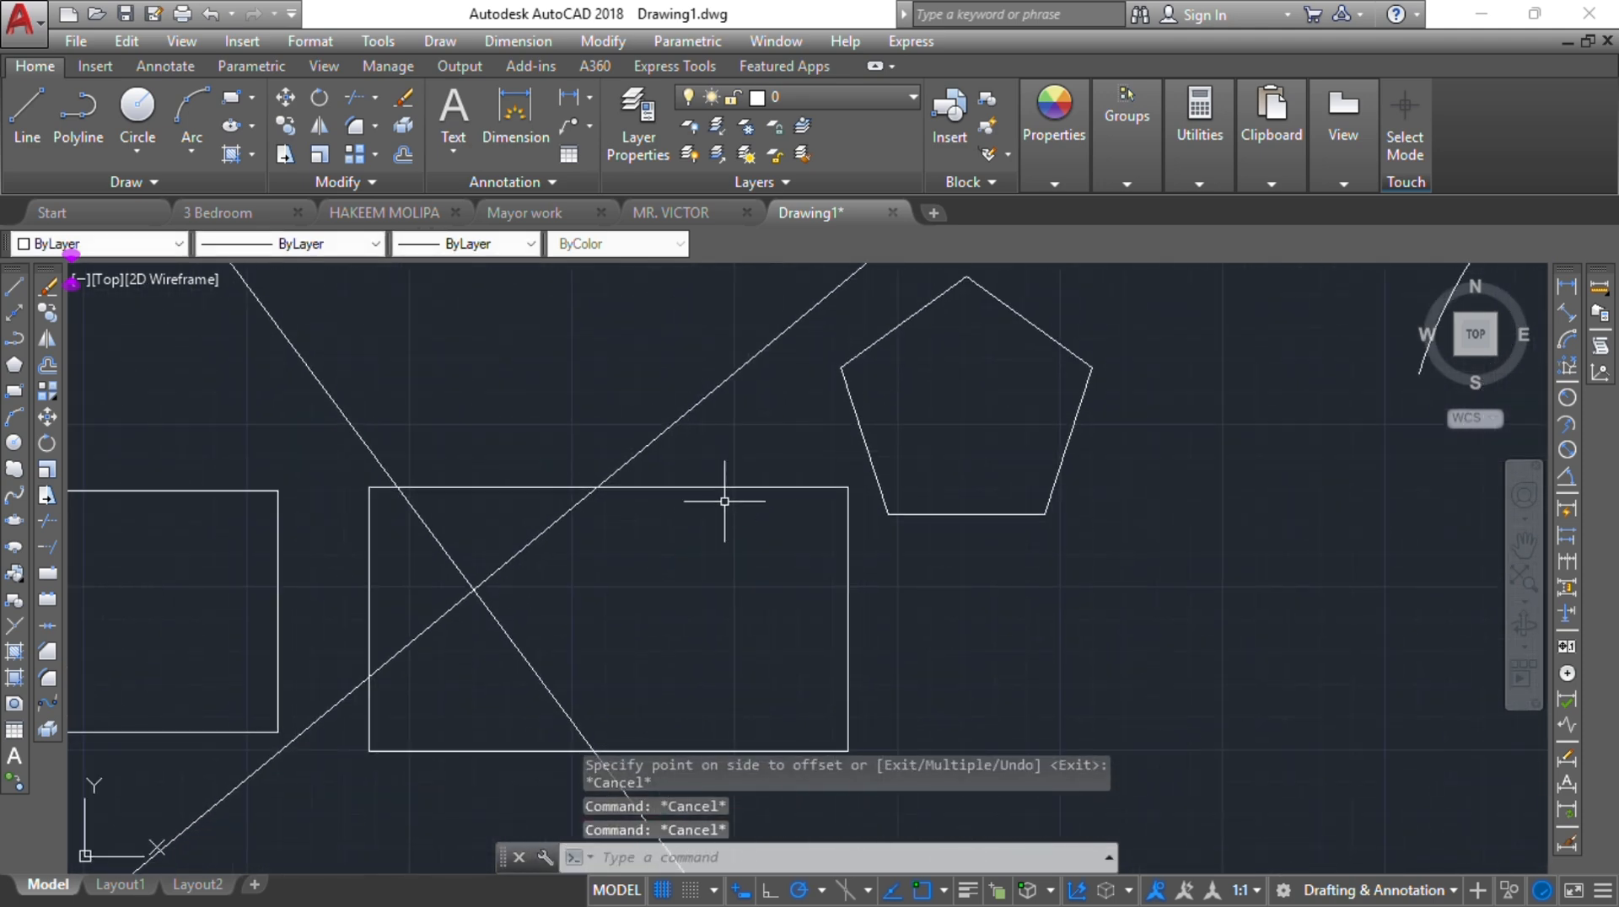
{"action": "left_click", "coordinate": [730, 487]}
{"action": "middle_click_drag", "start_coordinate": [728, 623], "coordinate": [758, 548]}
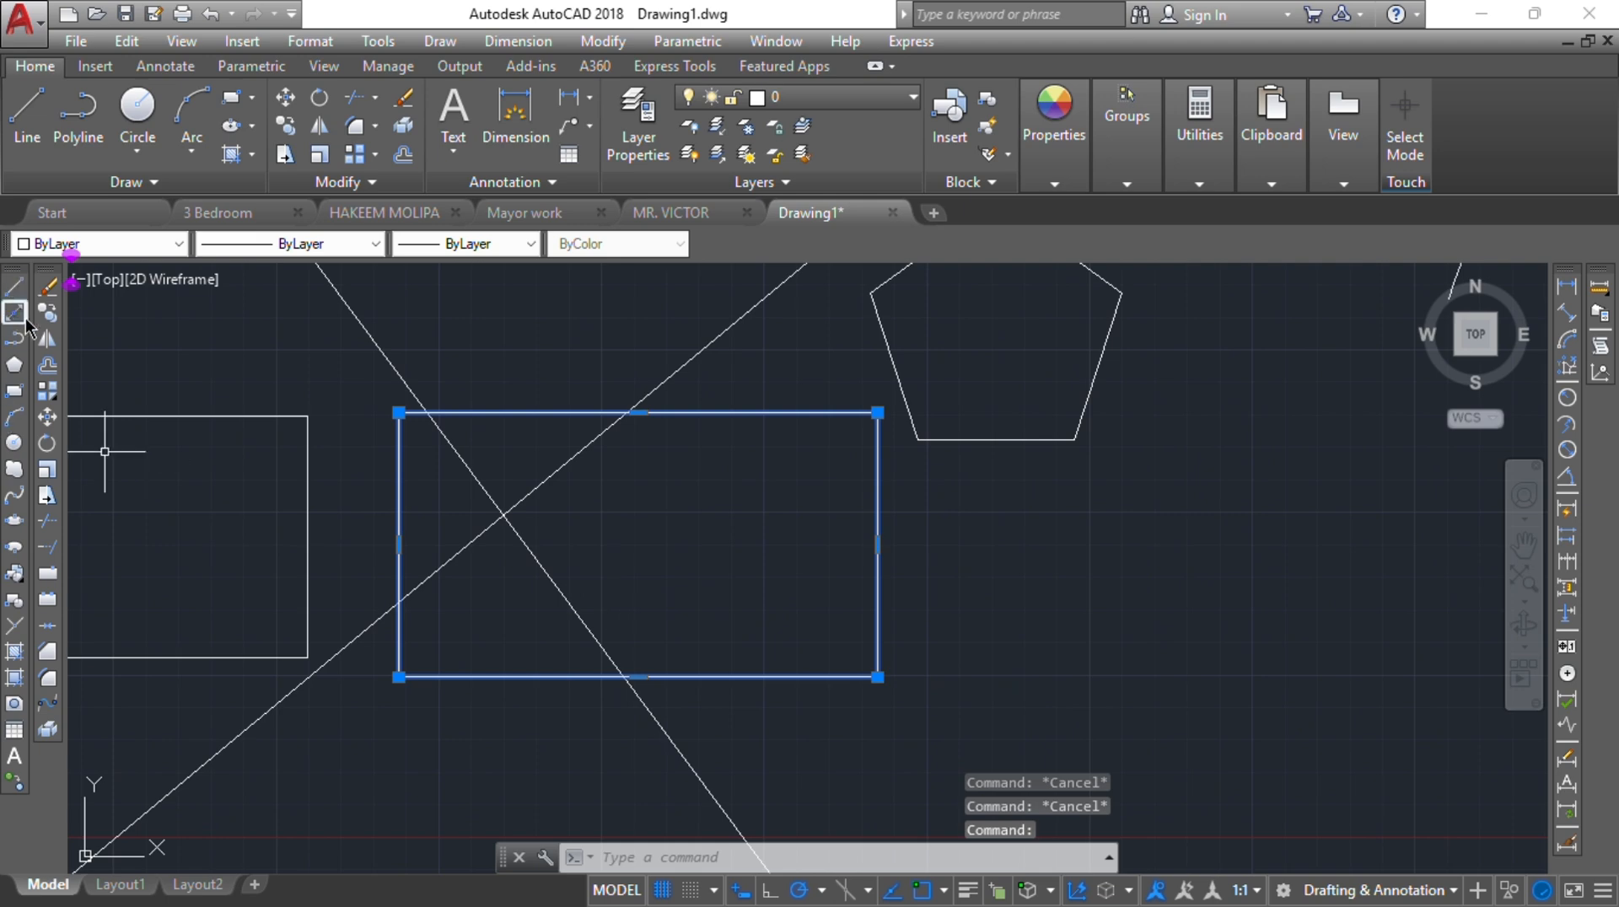
{"action": "left_click", "coordinate": [47, 366]}
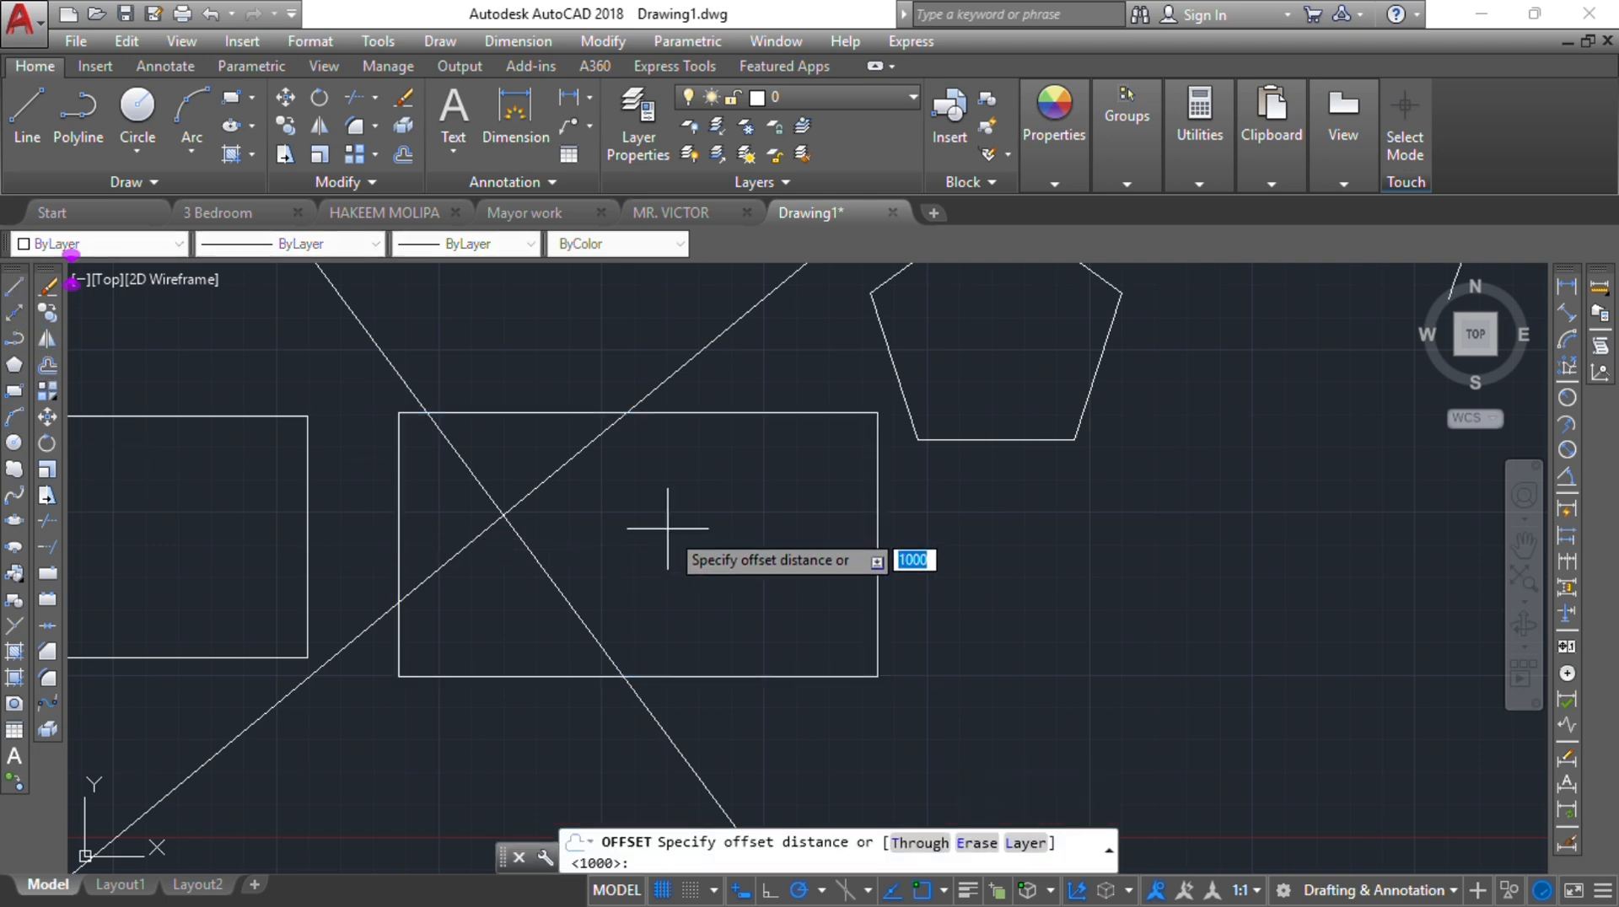
{"action": "key", "text": "Return"}
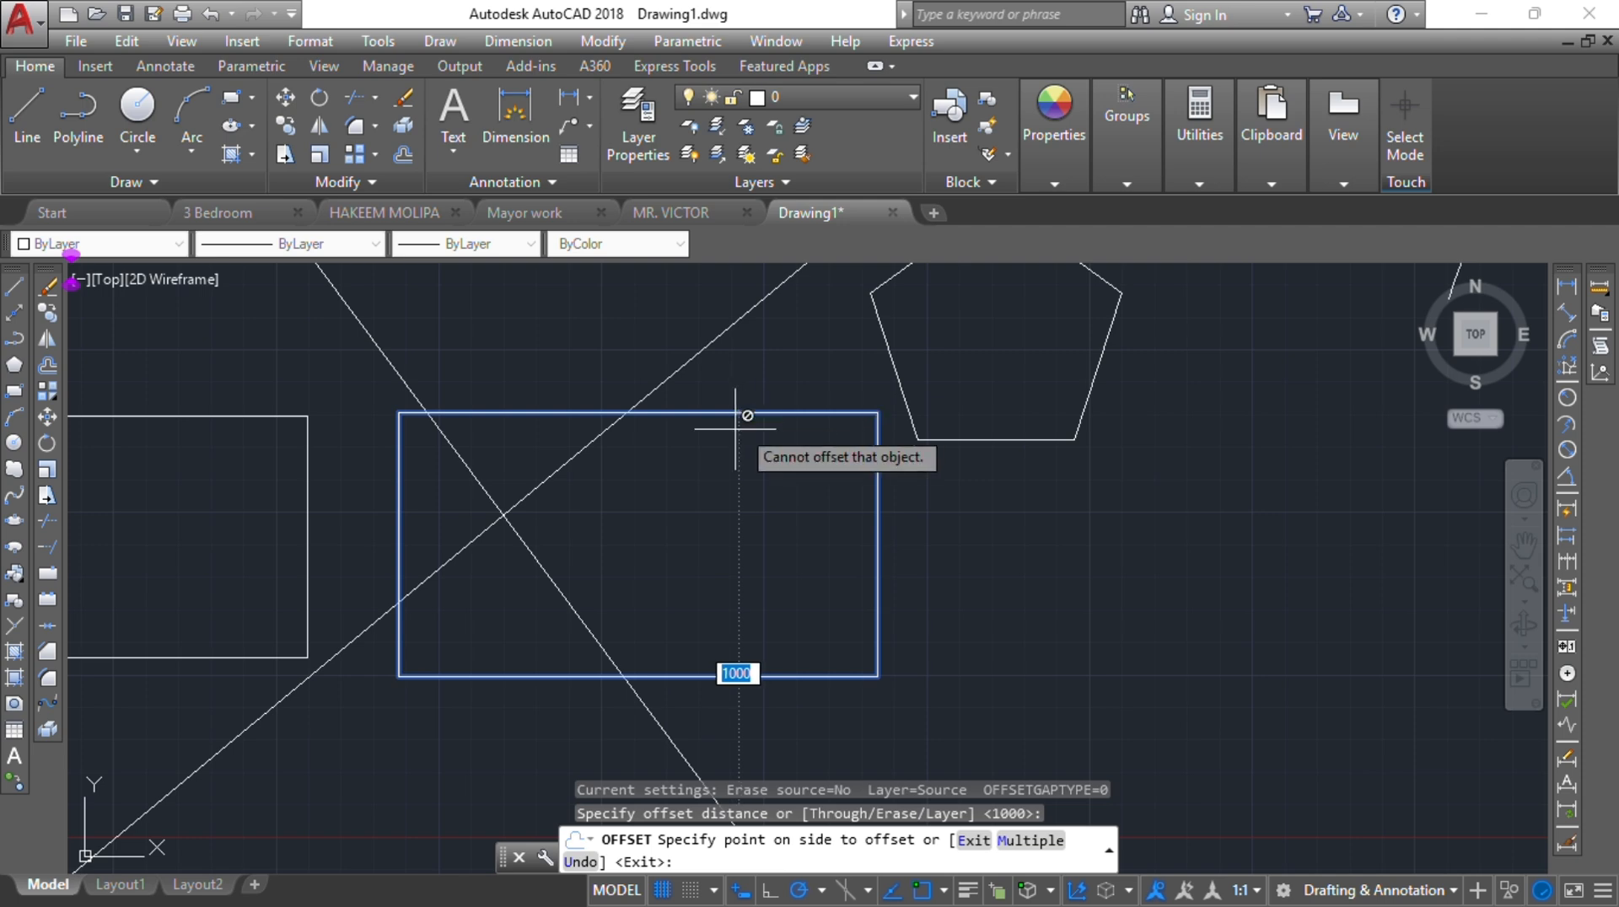
{"action": "scroll", "coordinate": [738, 425], "scroll_direction": "down", "scroll_amount": 5}
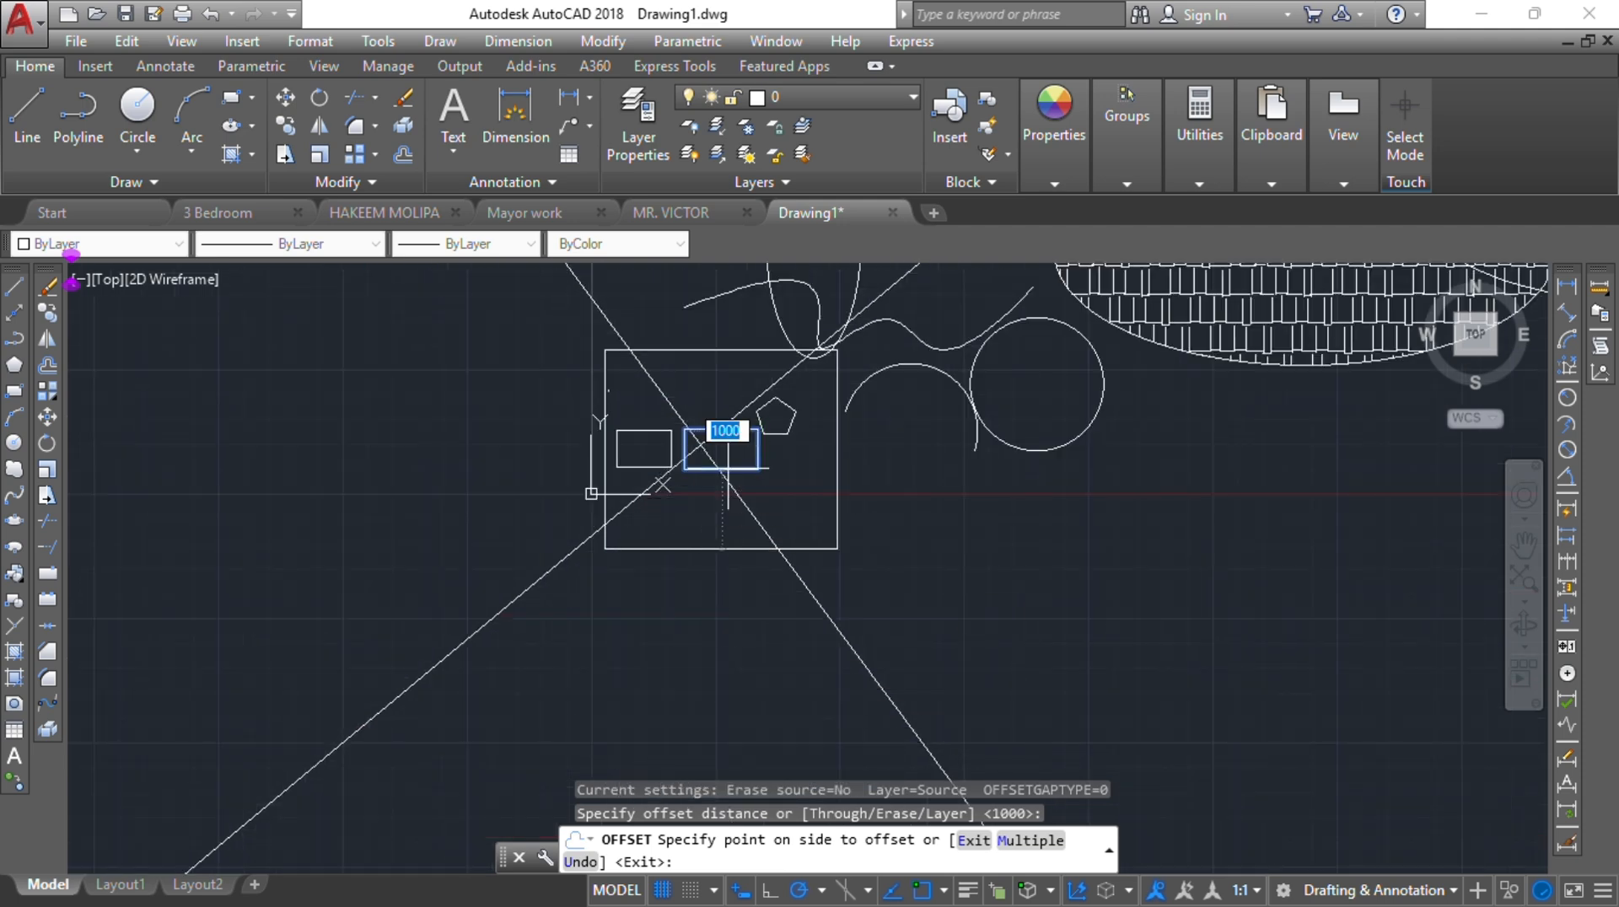
{"action": "scroll", "coordinate": [730, 449], "scroll_direction": "down", "scroll_amount": 2}
{"action": "scroll", "coordinate": [720, 474], "scroll_direction": "up", "scroll_amount": 4}
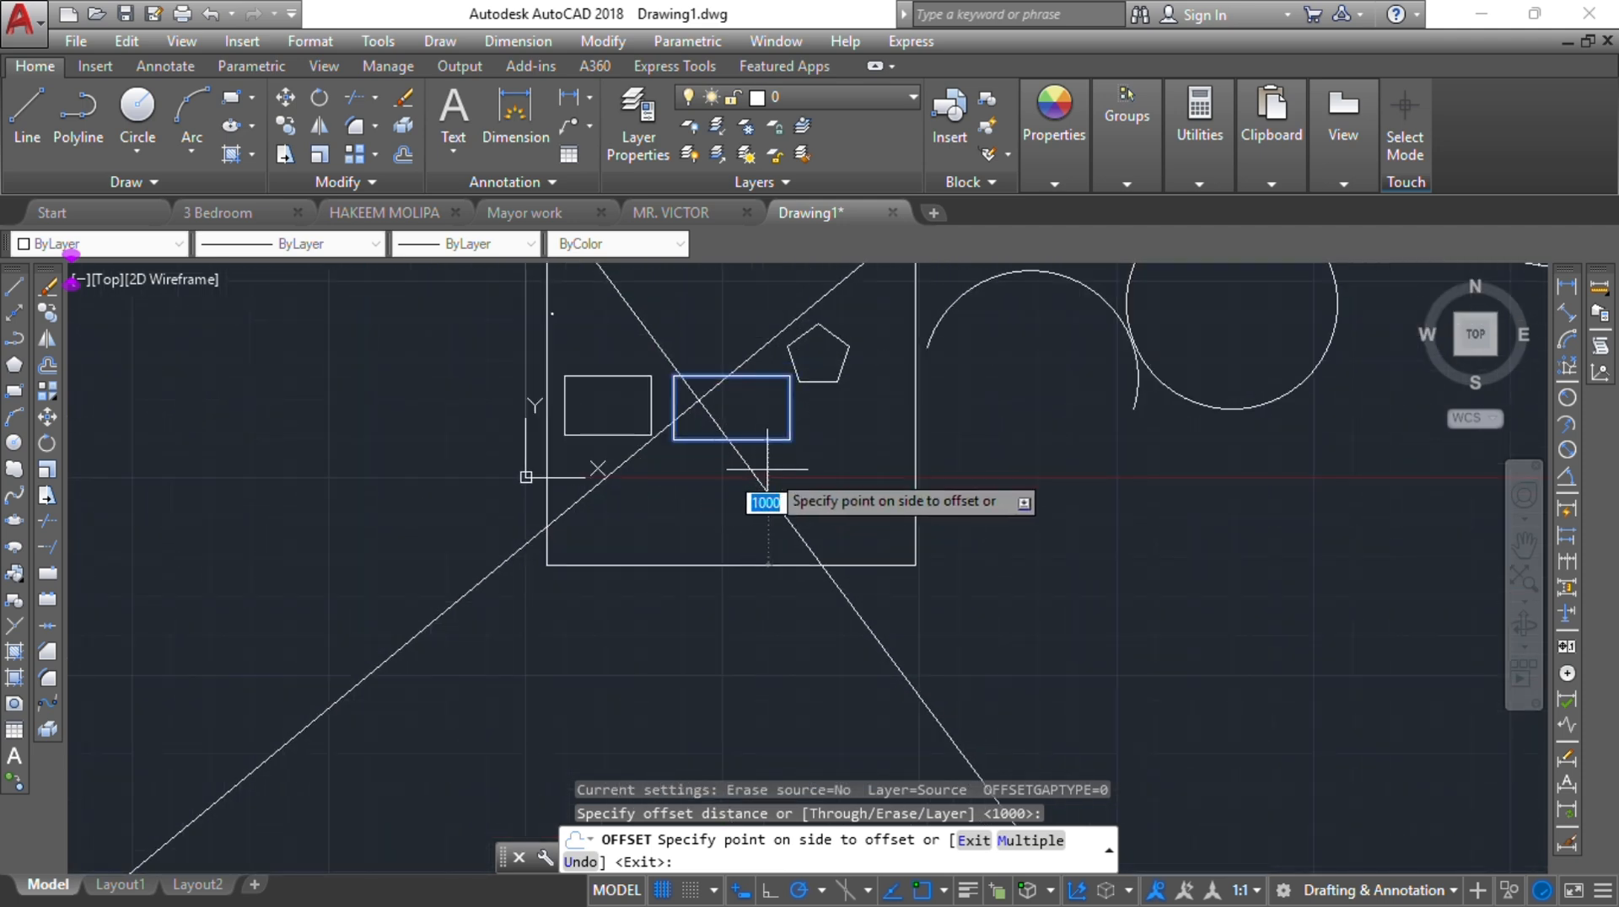
{"action": "scroll", "coordinate": [766, 468], "scroll_direction": "down", "scroll_amount": 2}
{"action": "middle_click_drag", "start_coordinate": [726, 518], "coordinate": [706, 573]}
{"action": "key", "text": "Escape"}
{"action": "key", "text": "Escape"}
{"action": "key", "text": "Escape"}
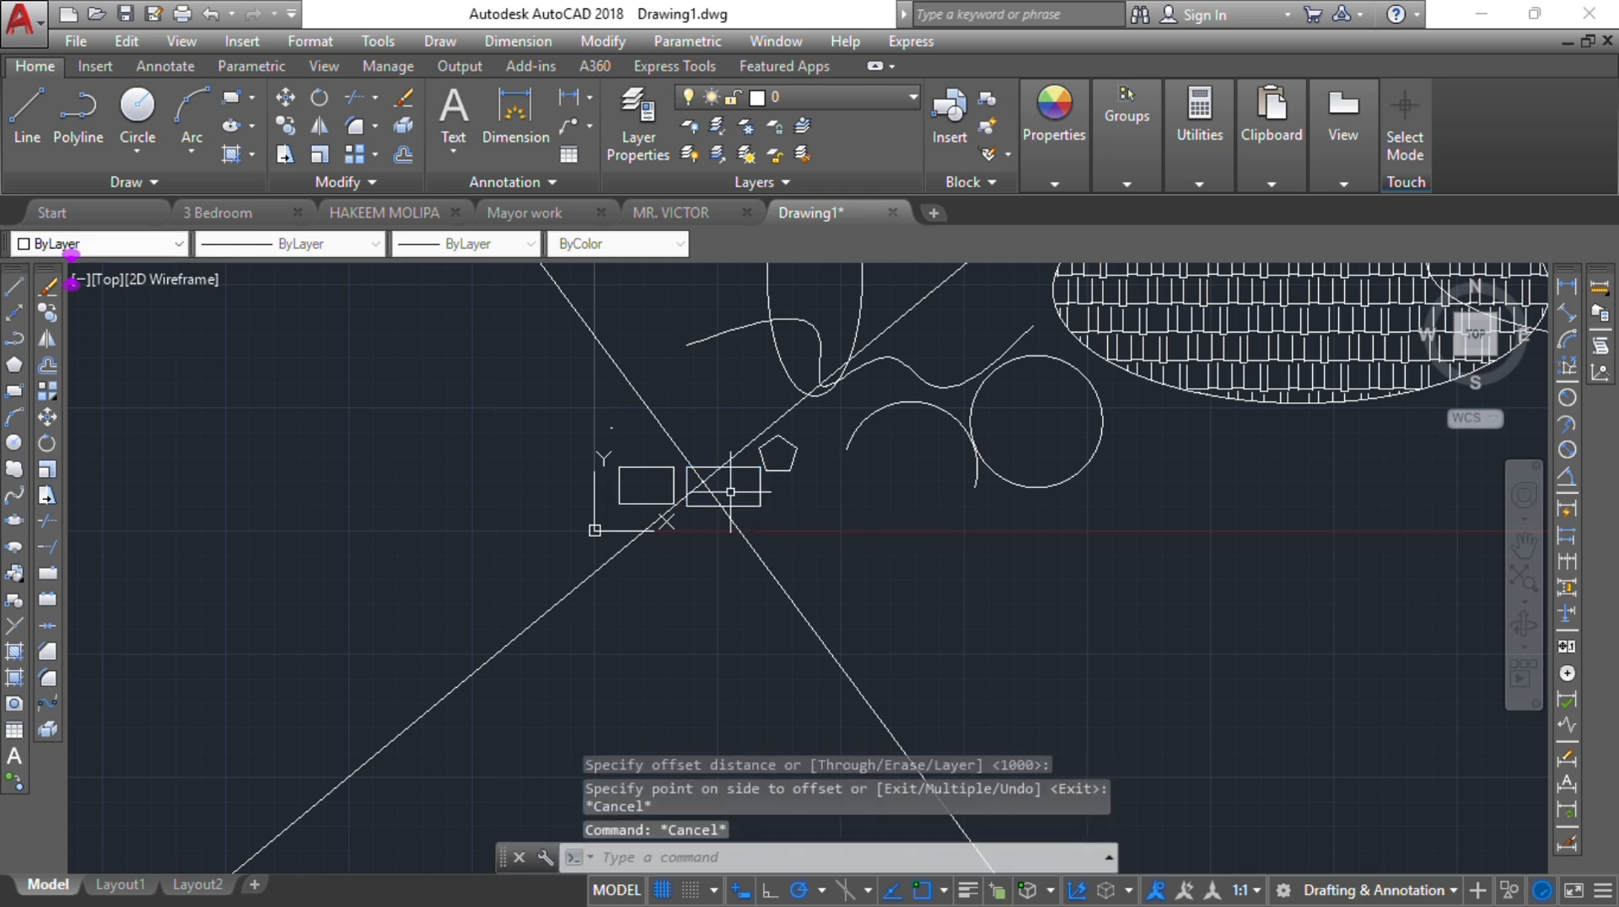
Set the offset distance to 250 and try to offset the mirrored ellipse at the end of the upper row
{"action": "middle_click", "coordinate": [730, 531]}
{"action": "middle_click", "coordinate": [730, 531]}
{"action": "scroll", "coordinate": [1131, 504], "scroll_direction": "down", "scroll_amount": 2}
{"action": "middle_click_drag", "start_coordinate": [1129, 500], "coordinate": [679, 532]}
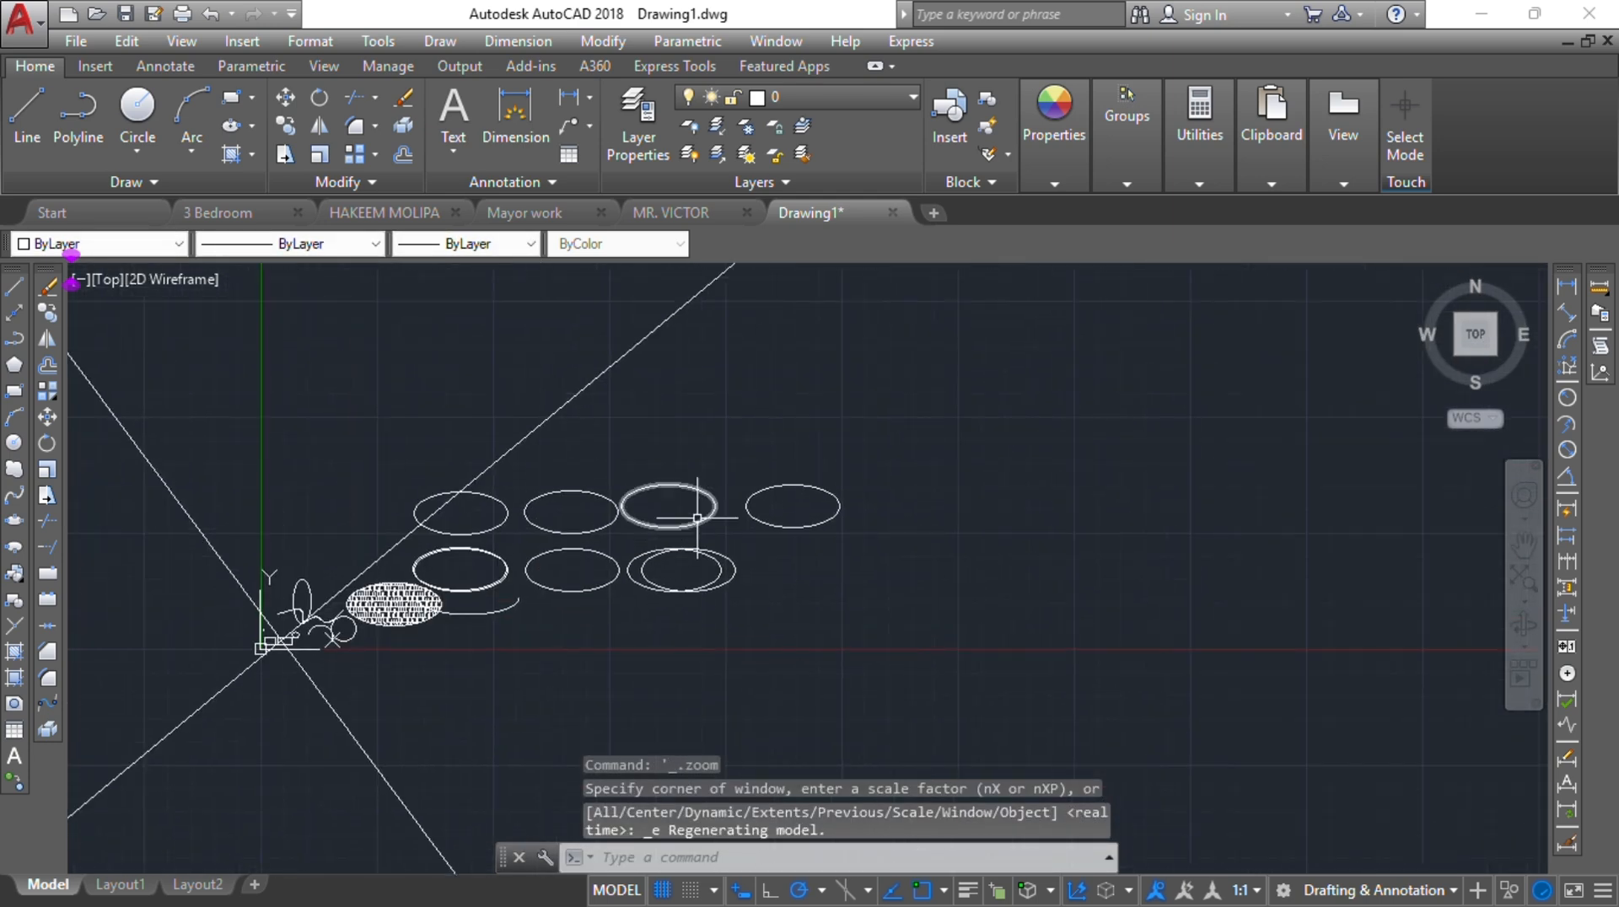
{"action": "scroll", "coordinate": [772, 507], "scroll_direction": "up", "scroll_amount": 2}
{"action": "scroll", "coordinate": [795, 502], "scroll_direction": "up", "scroll_amount": 2}
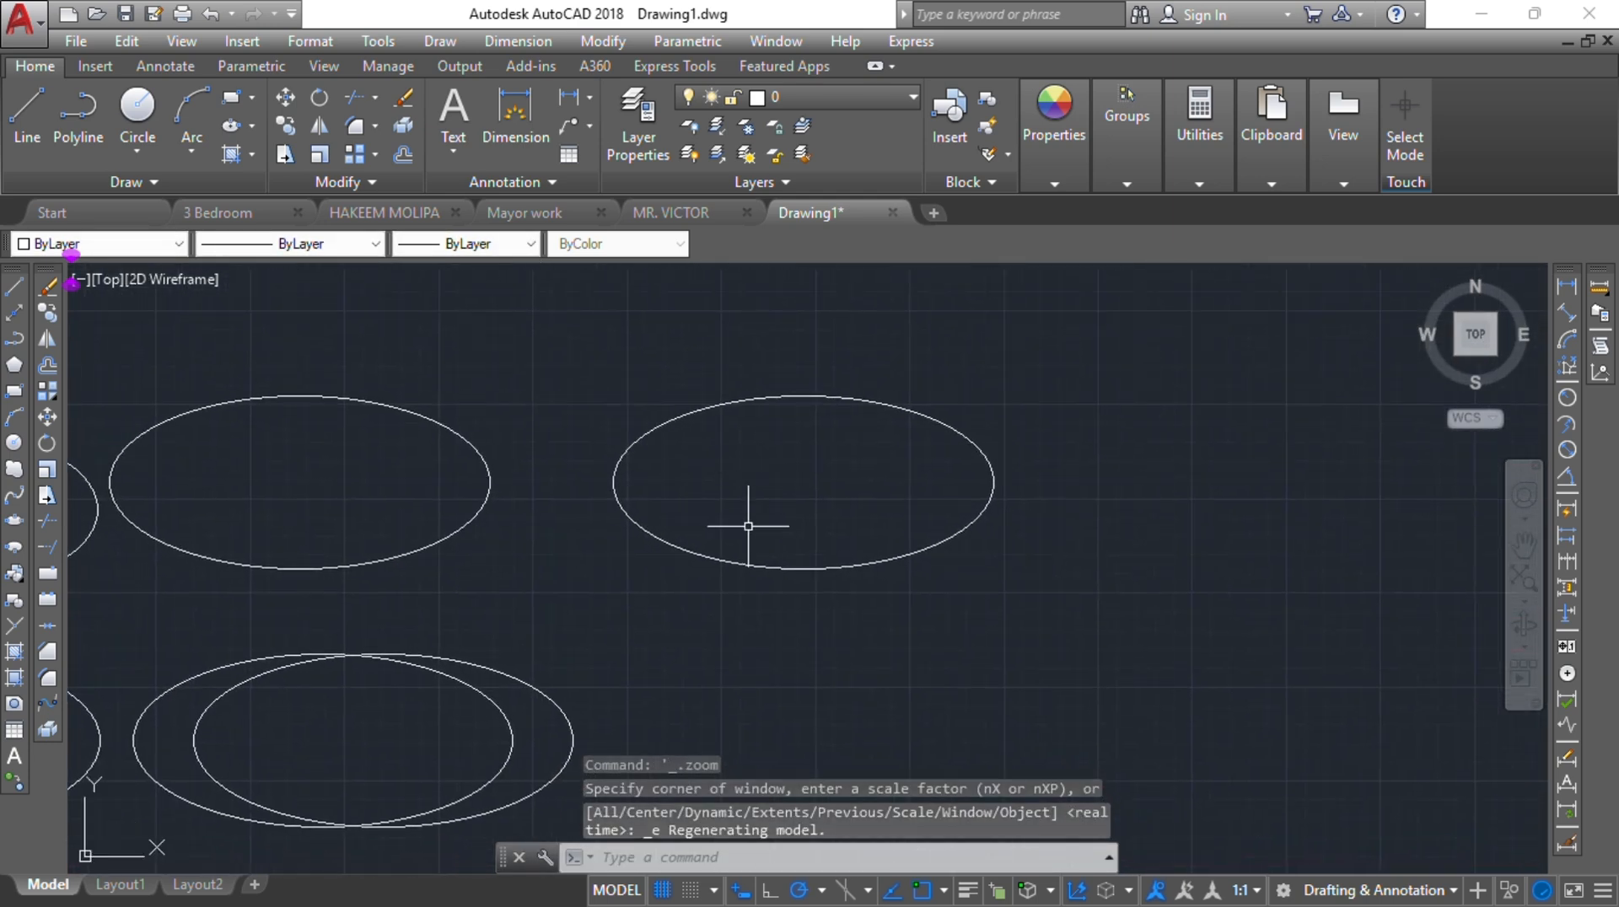
{"action": "left_click", "coordinate": [758, 569]}
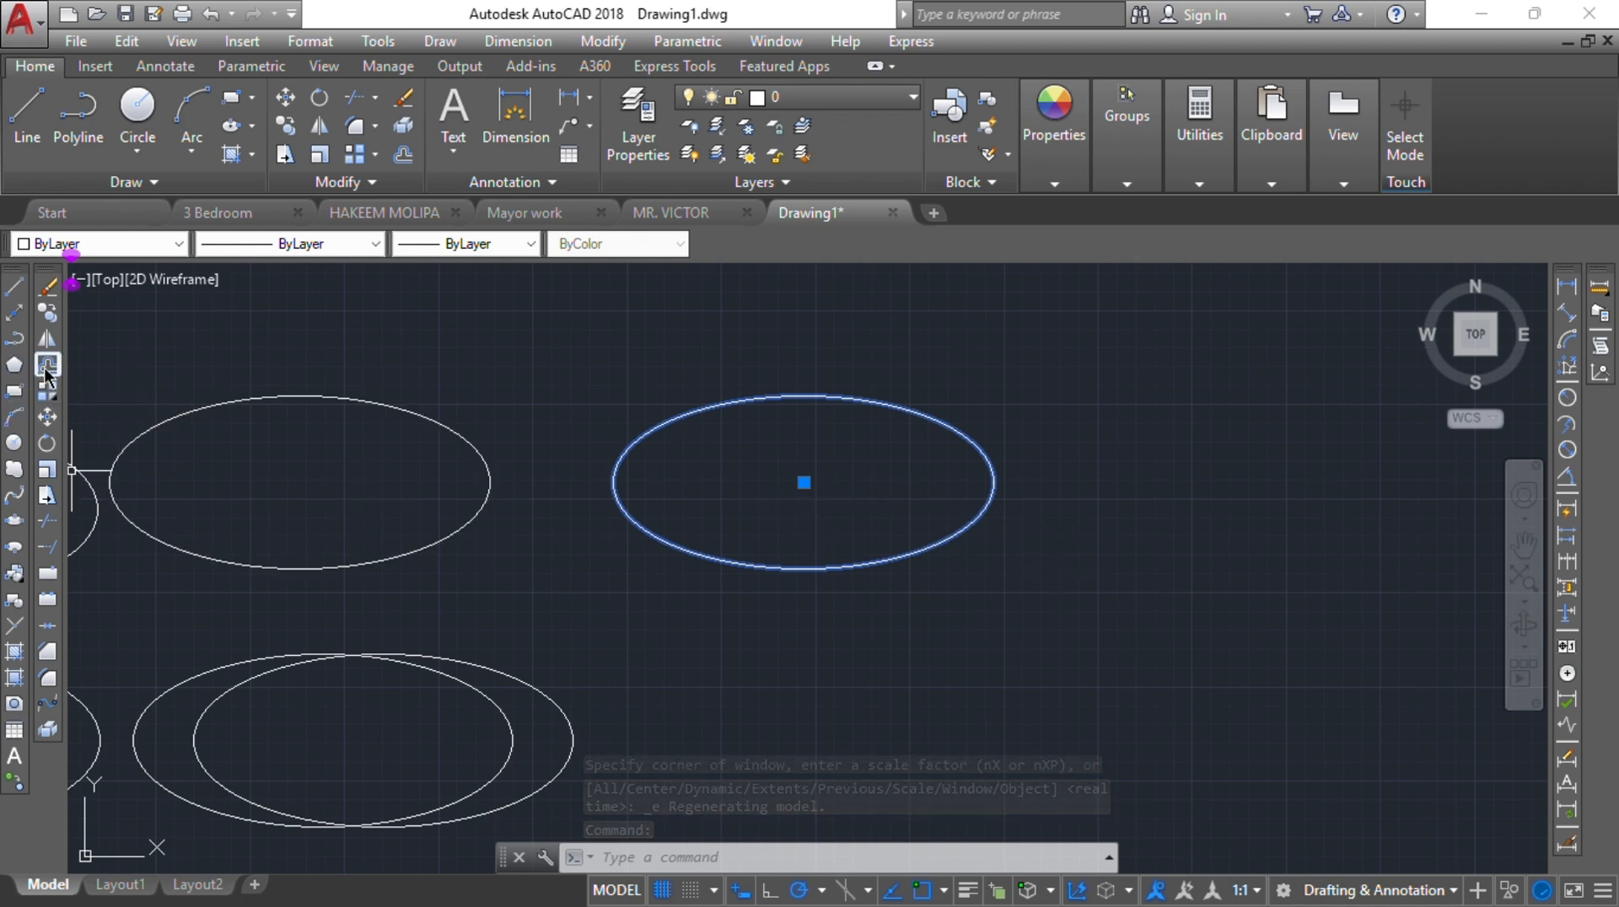
{"action": "left_click", "coordinate": [47, 368]}
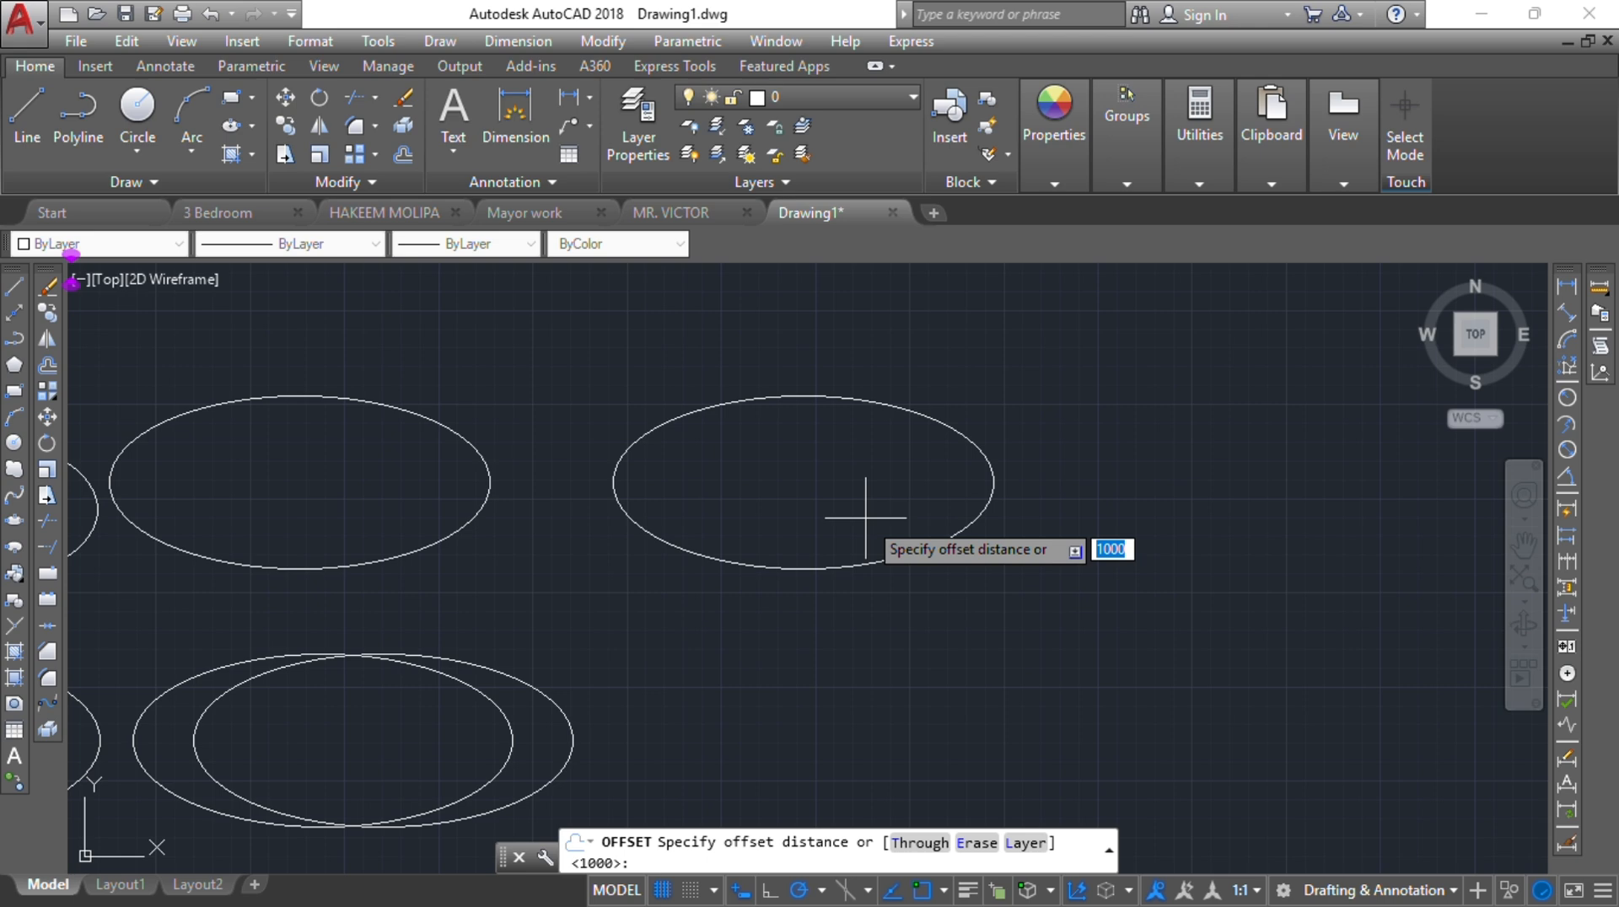
{"action": "type", "text": "250"}
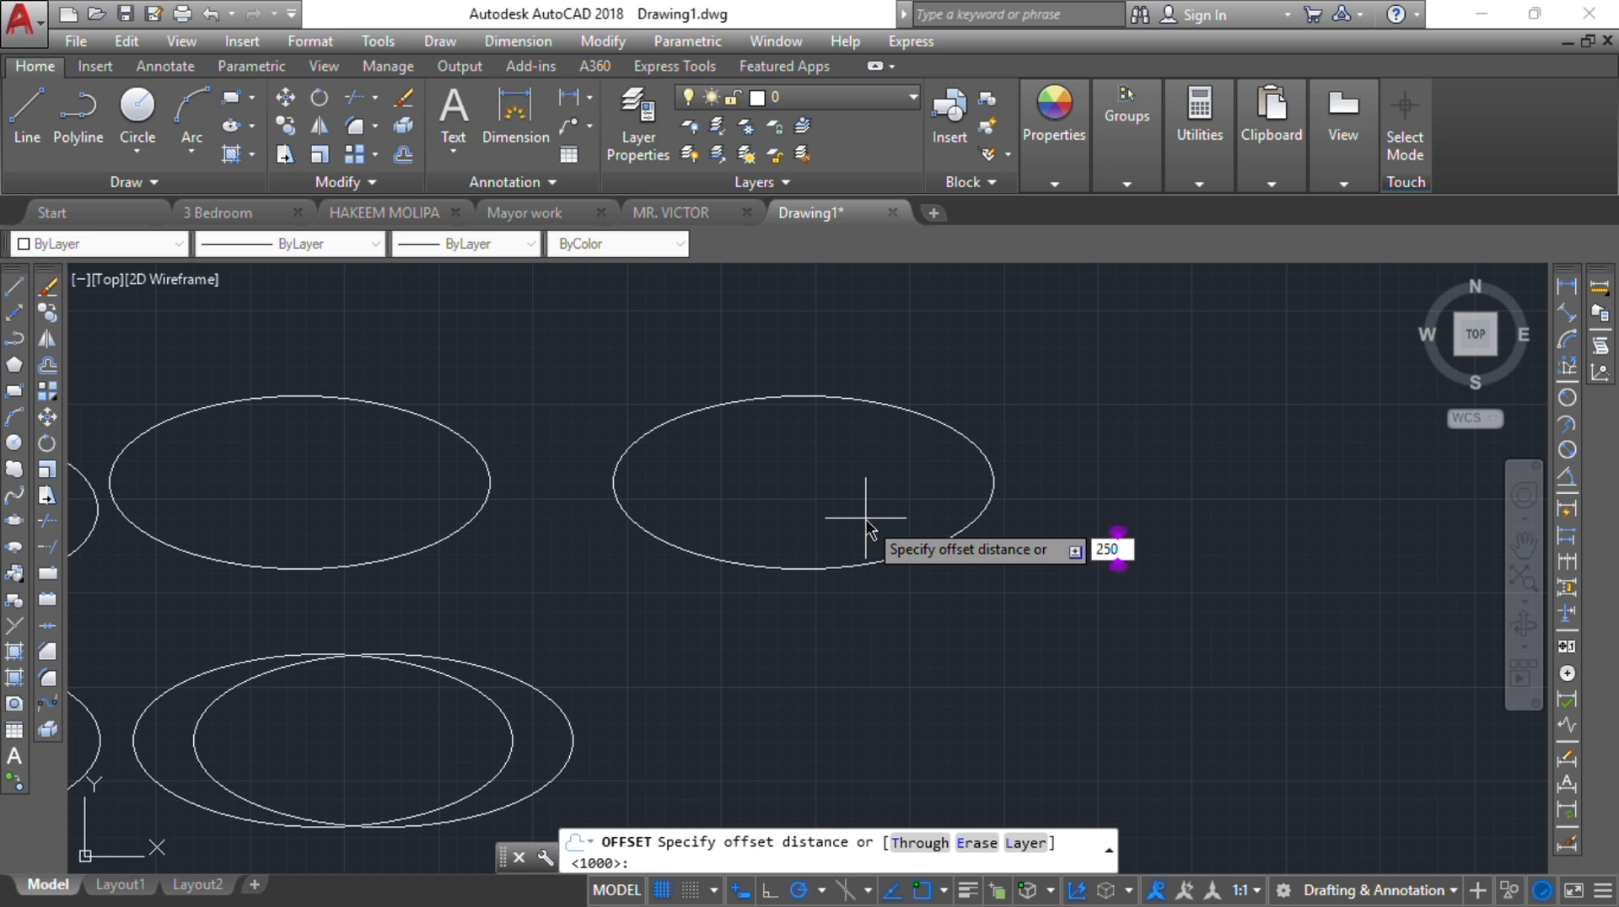
{"action": "key", "text": "Return"}
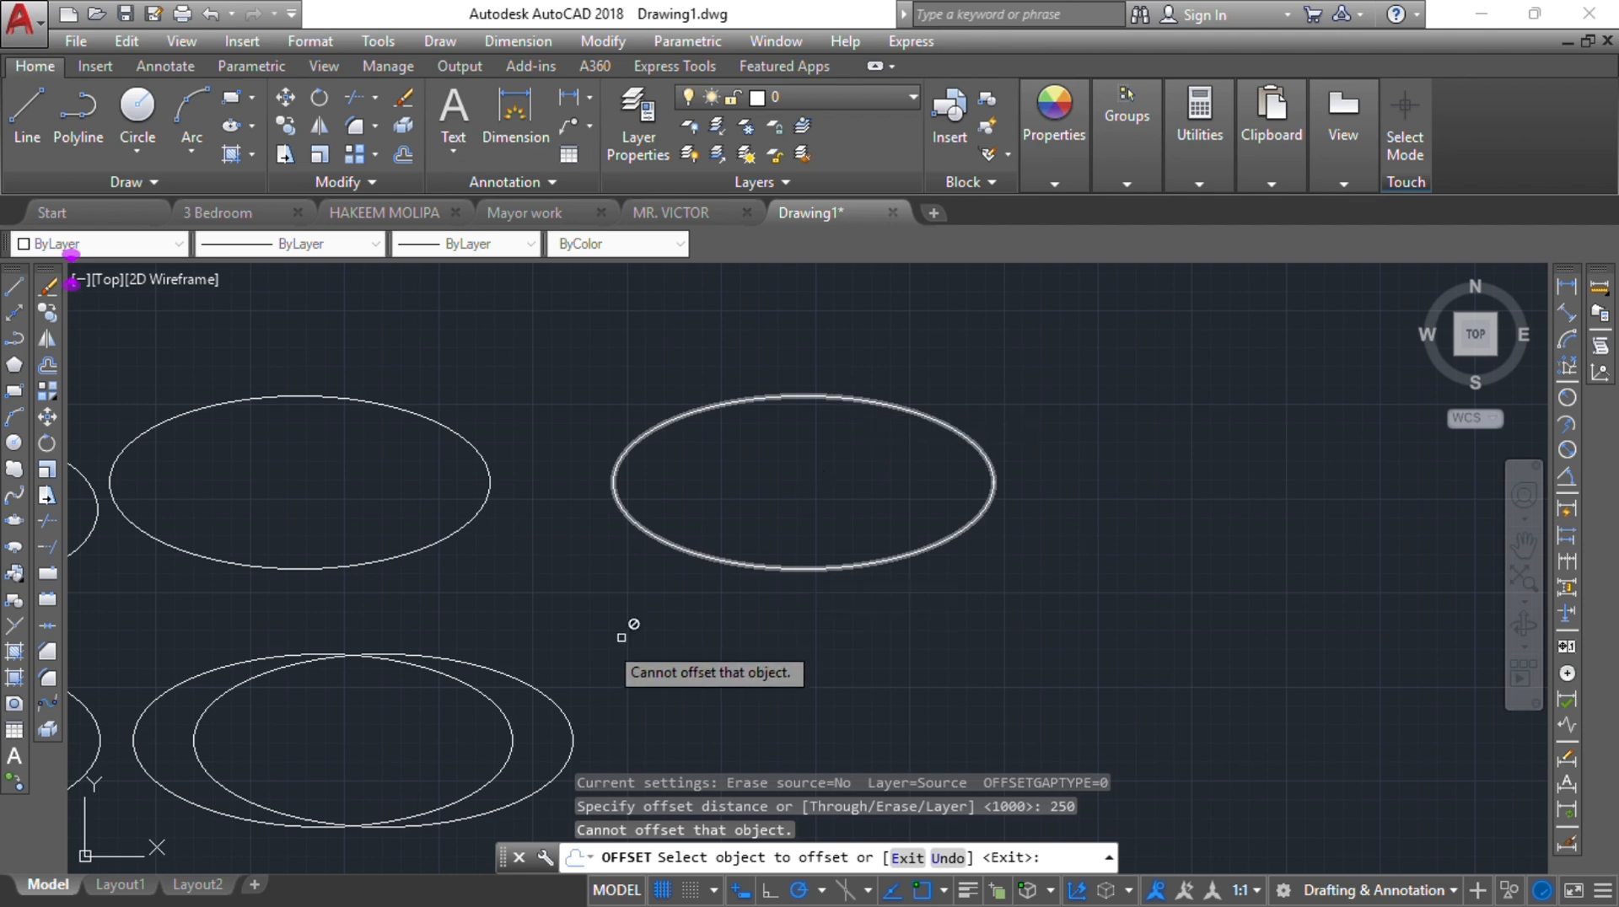
Offset the circle beside the hatched ellipse inward with the 250-unit distance, and end the Offset command
{"action": "scroll", "coordinate": [590, 624], "scroll_direction": "down", "scroll_amount": 5}
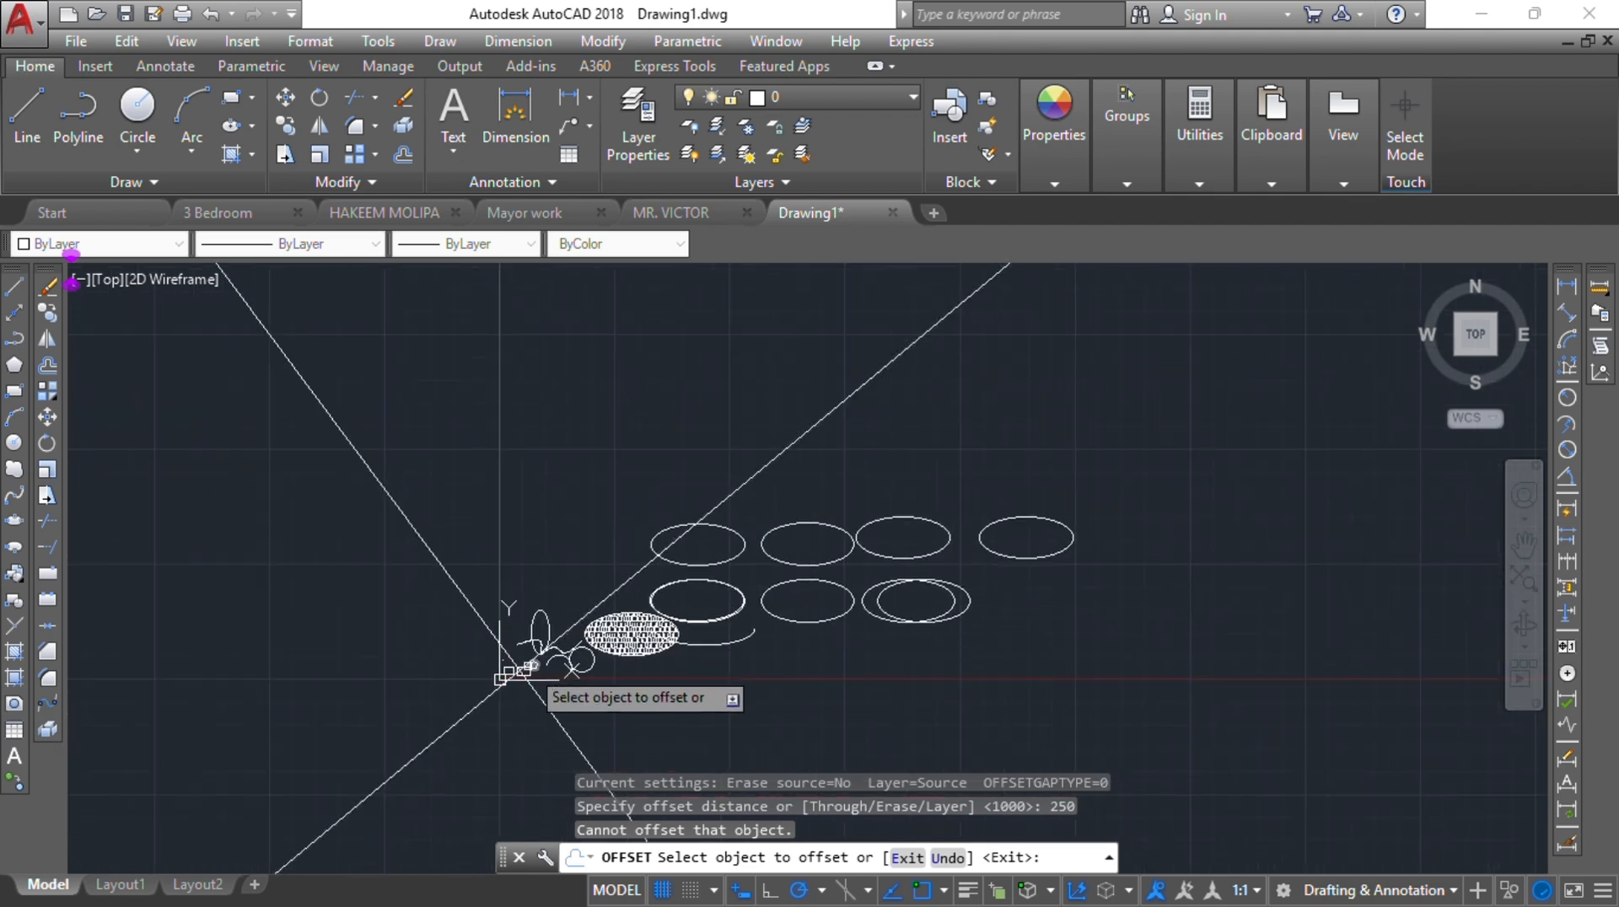
{"action": "scroll", "coordinate": [543, 680], "scroll_direction": "up", "scroll_amount": 5}
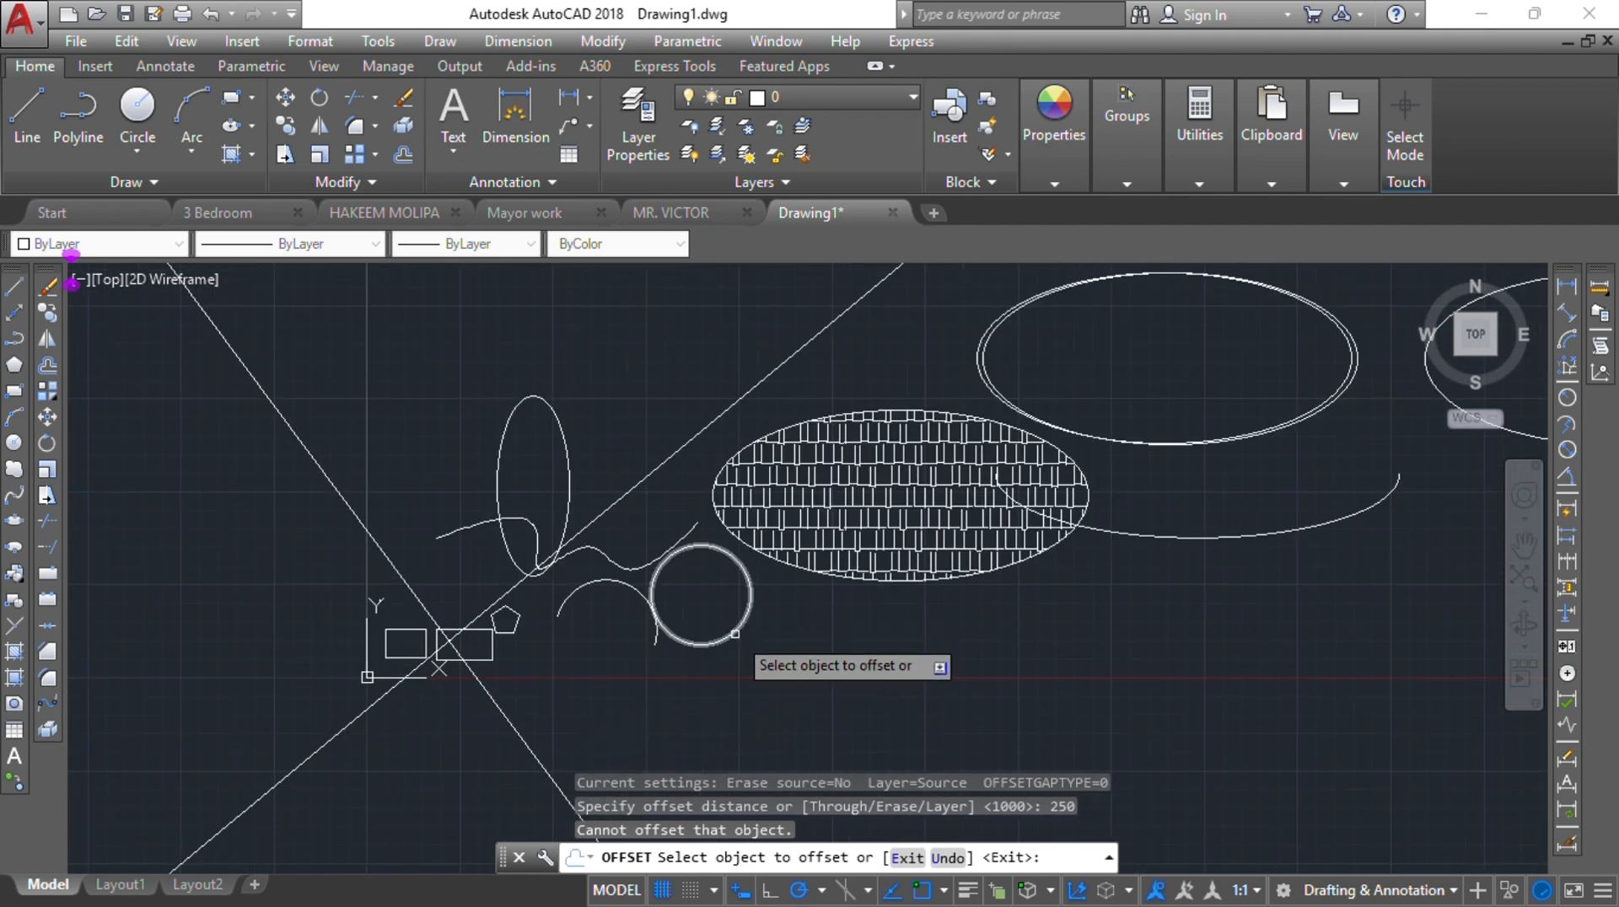
{"action": "left_click", "coordinate": [732, 632]}
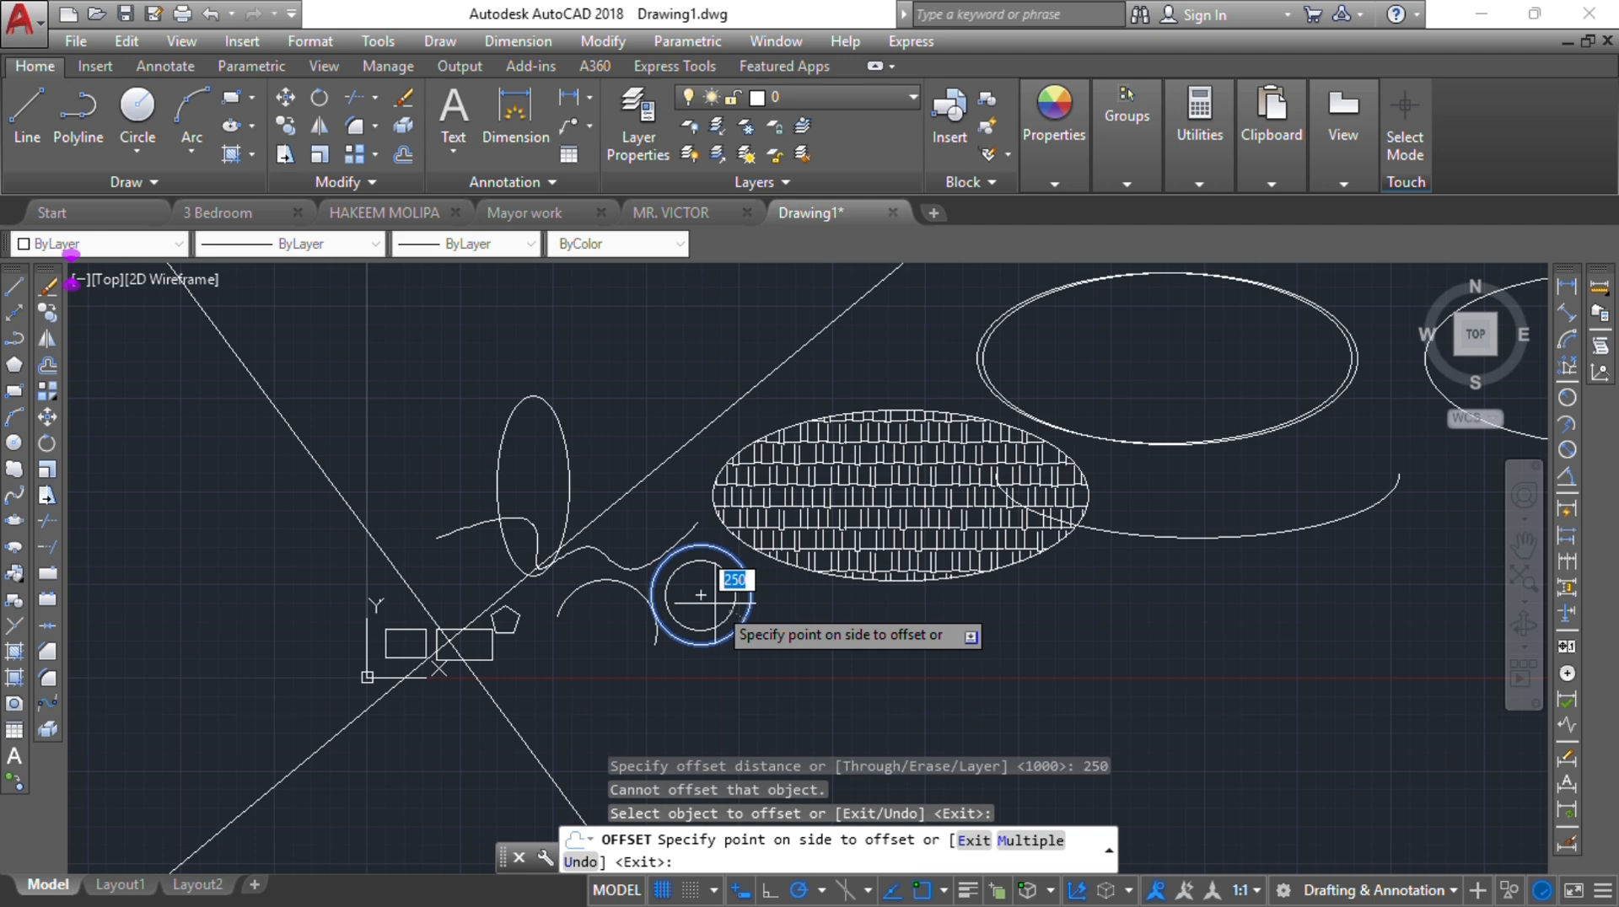
{"action": "left_click", "coordinate": [700, 595]}
{"action": "scroll", "coordinate": [712, 597], "scroll_direction": "up", "scroll_amount": 8}
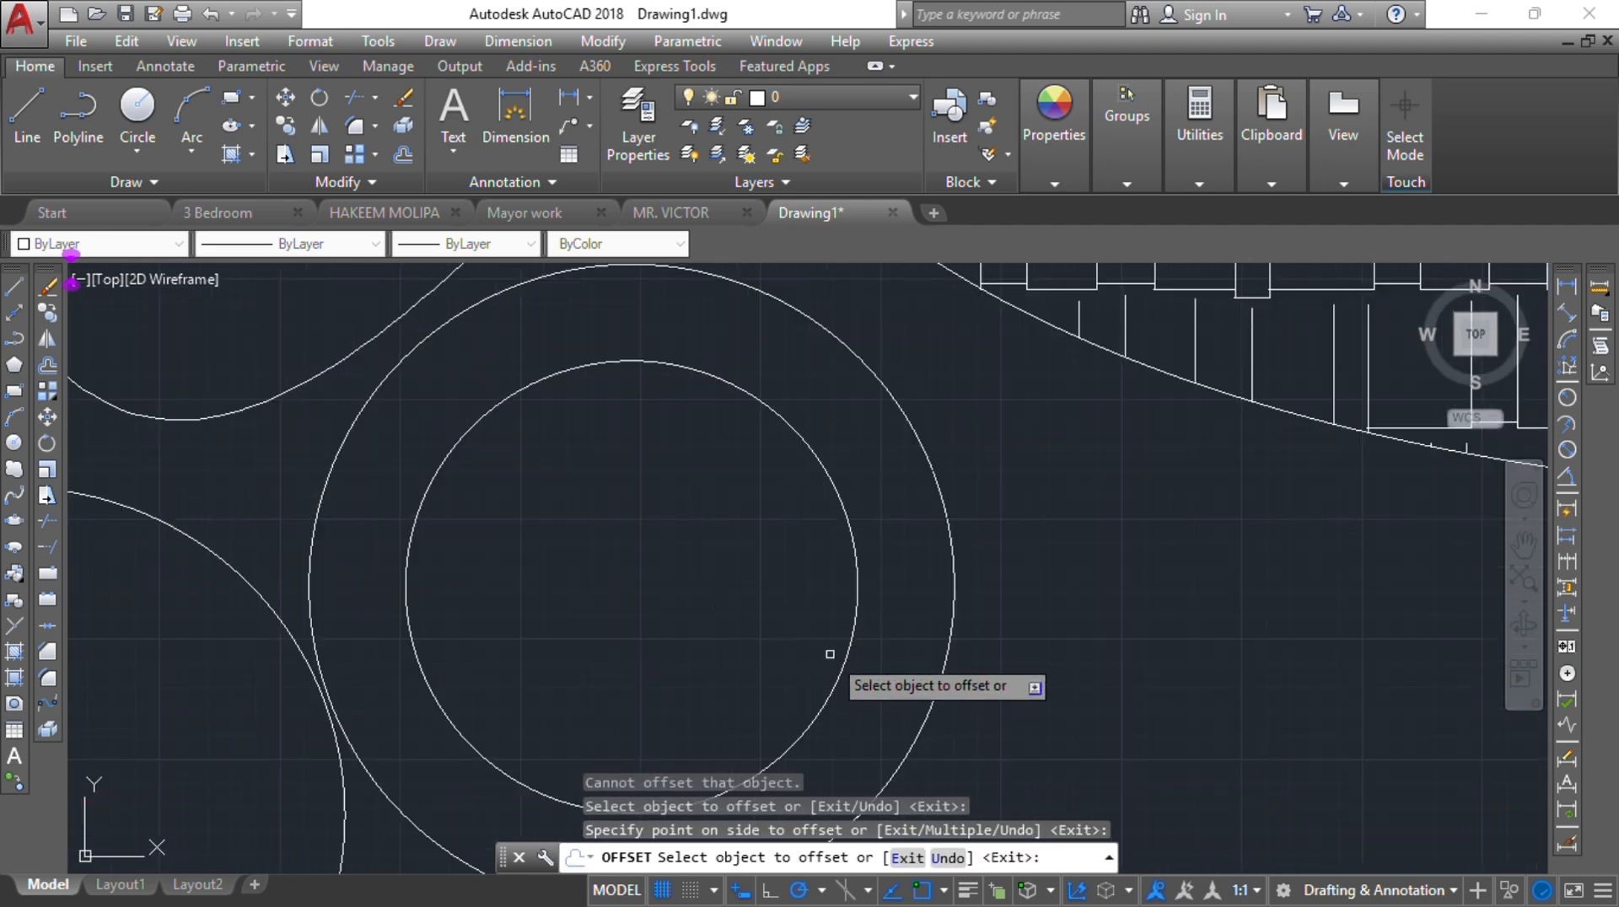
{"action": "scroll", "coordinate": [868, 522], "scroll_direction": "down", "scroll_amount": 2}
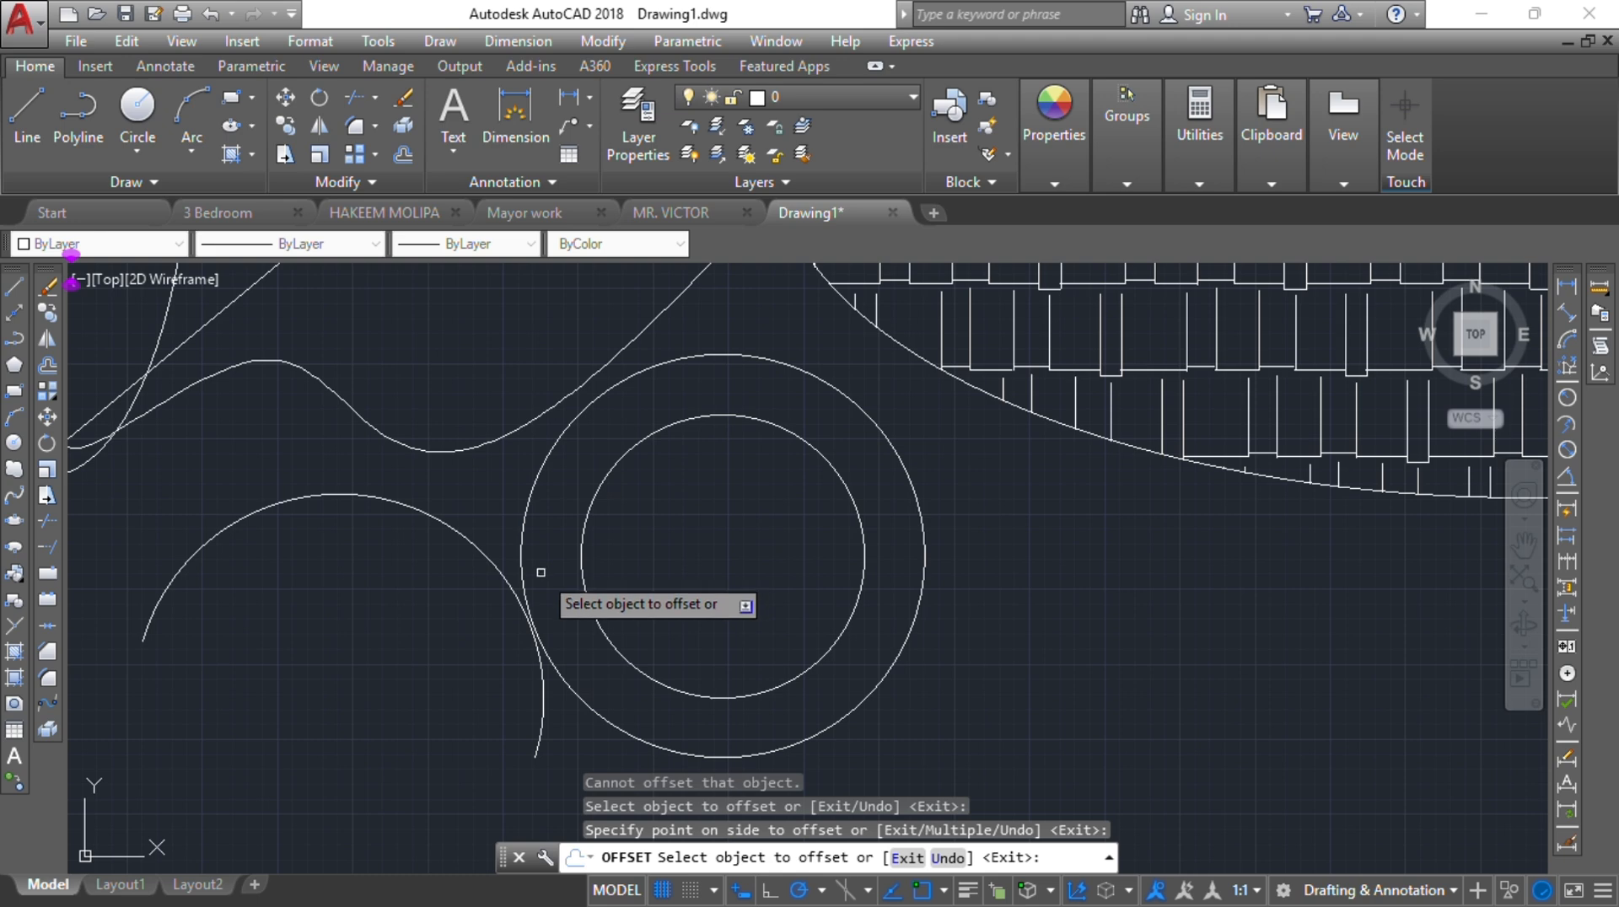
{"action": "scroll", "coordinate": [627, 551], "scroll_direction": "down", "scroll_amount": 2}
{"action": "middle_click_drag", "start_coordinate": [627, 551], "coordinate": [961, 456]}
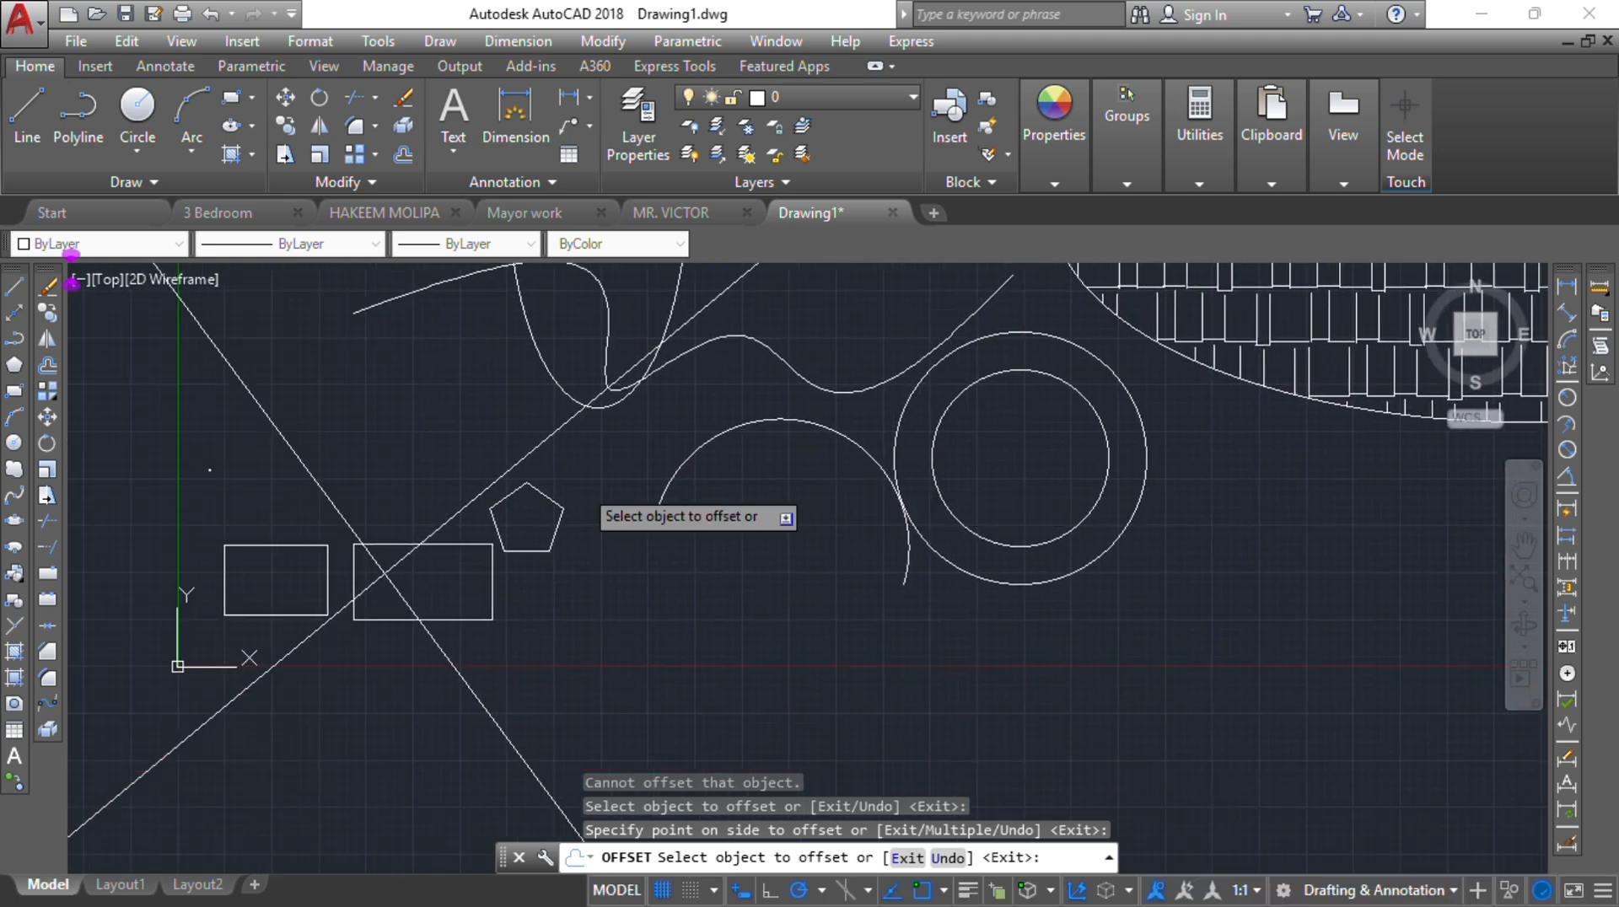
{"action": "key", "text": "Escape"}
{"action": "key", "text": "Escape"}
{"action": "key", "text": "Escape"}
Offset the rectangle nearest the pentagon inward by 250, and end the Offset command
{"action": "scroll", "coordinate": [522, 553], "scroll_direction": "down", "scroll_amount": 4}
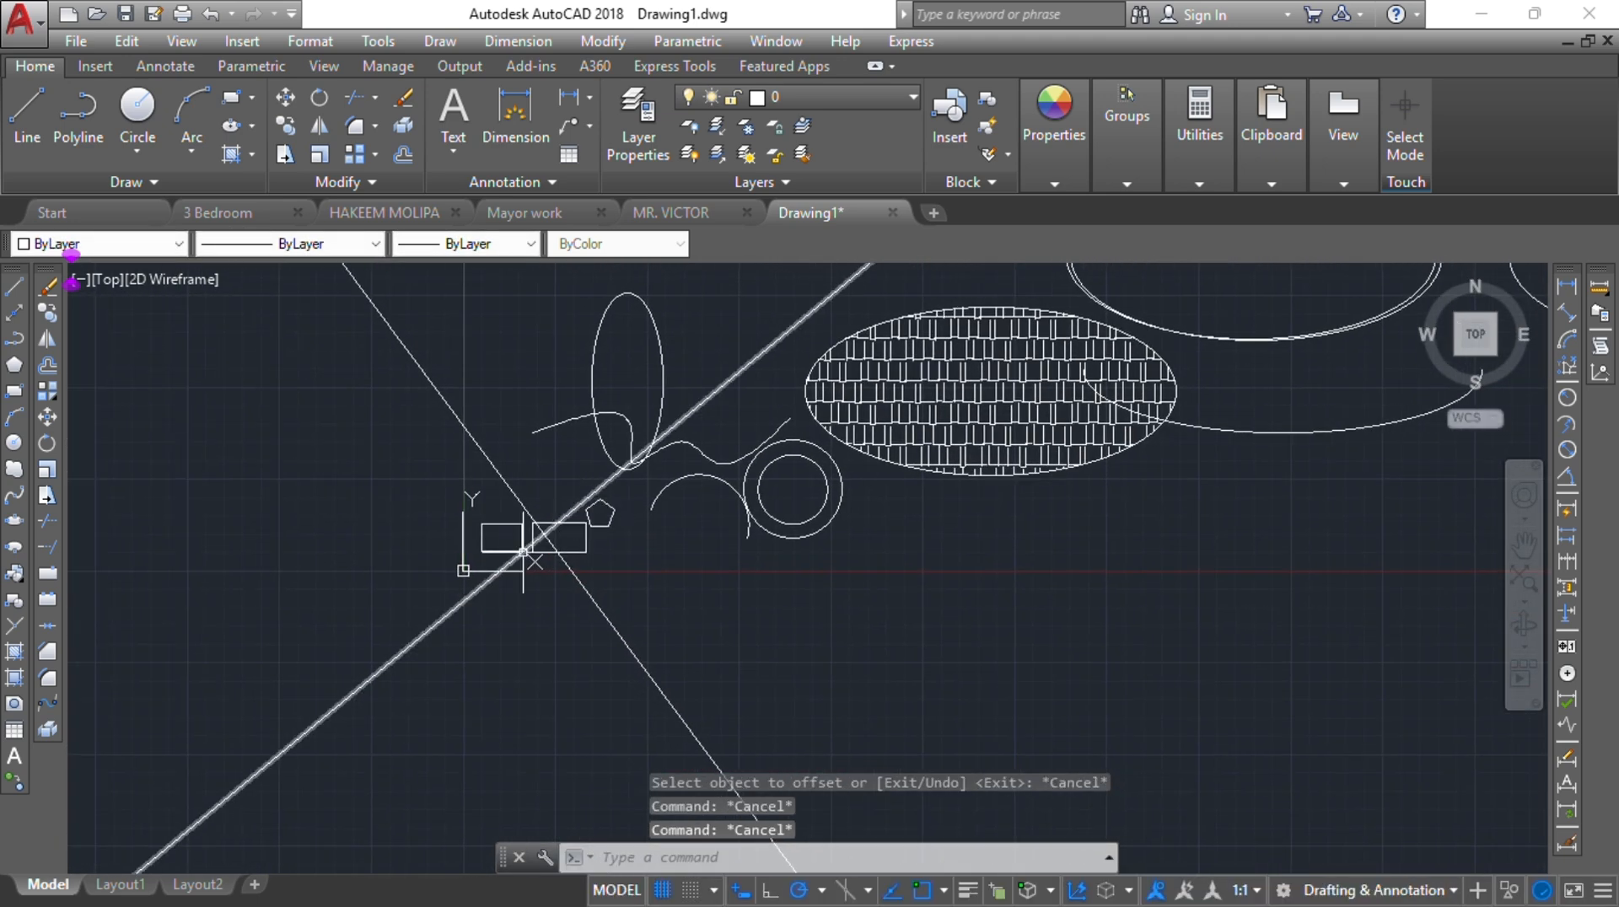
{"action": "scroll", "coordinate": [523, 552], "scroll_direction": "up", "scroll_amount": 4}
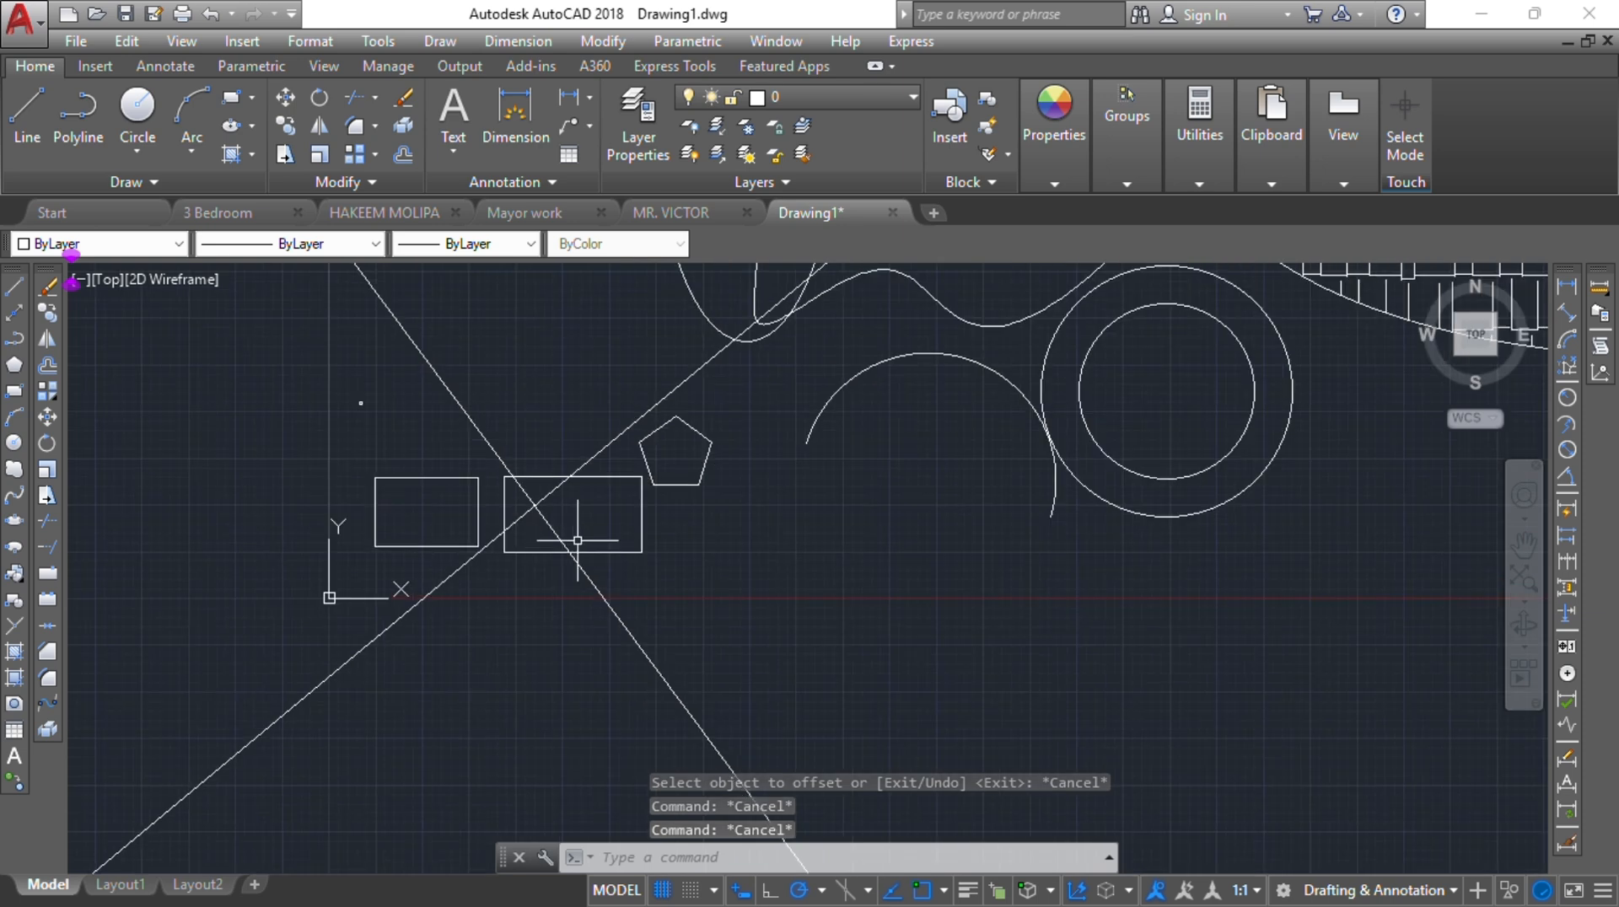
{"action": "scroll", "coordinate": [590, 548], "scroll_direction": "up", "scroll_amount": 4}
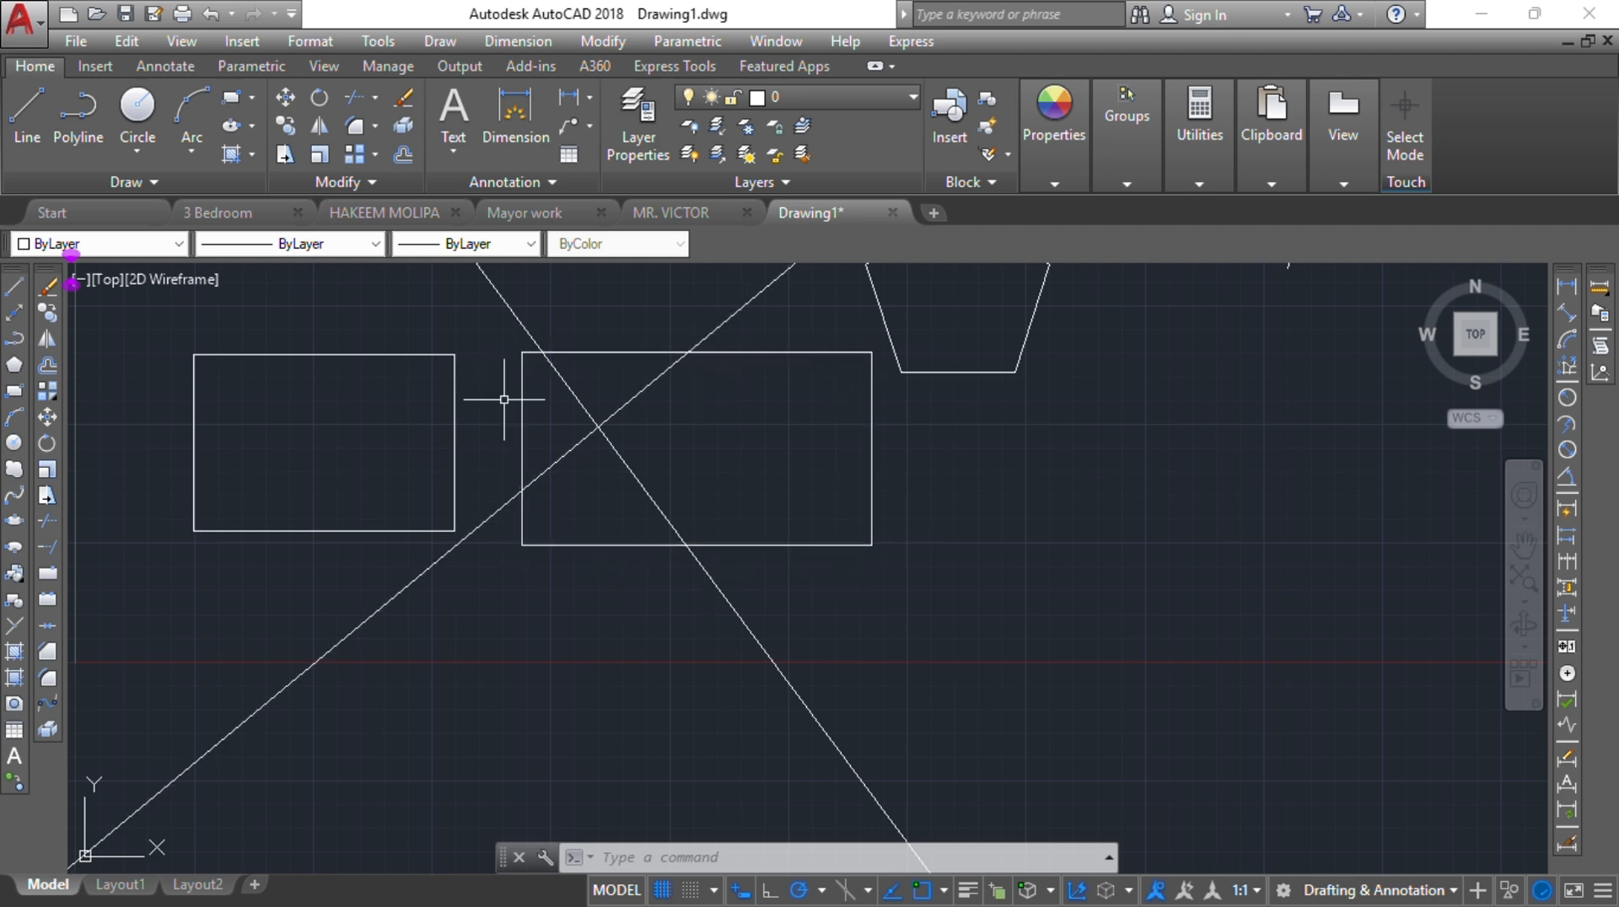
{"action": "left_click", "coordinate": [723, 480]}
{"action": "type", "text": "o"}
{"action": "key", "text": "Return"}
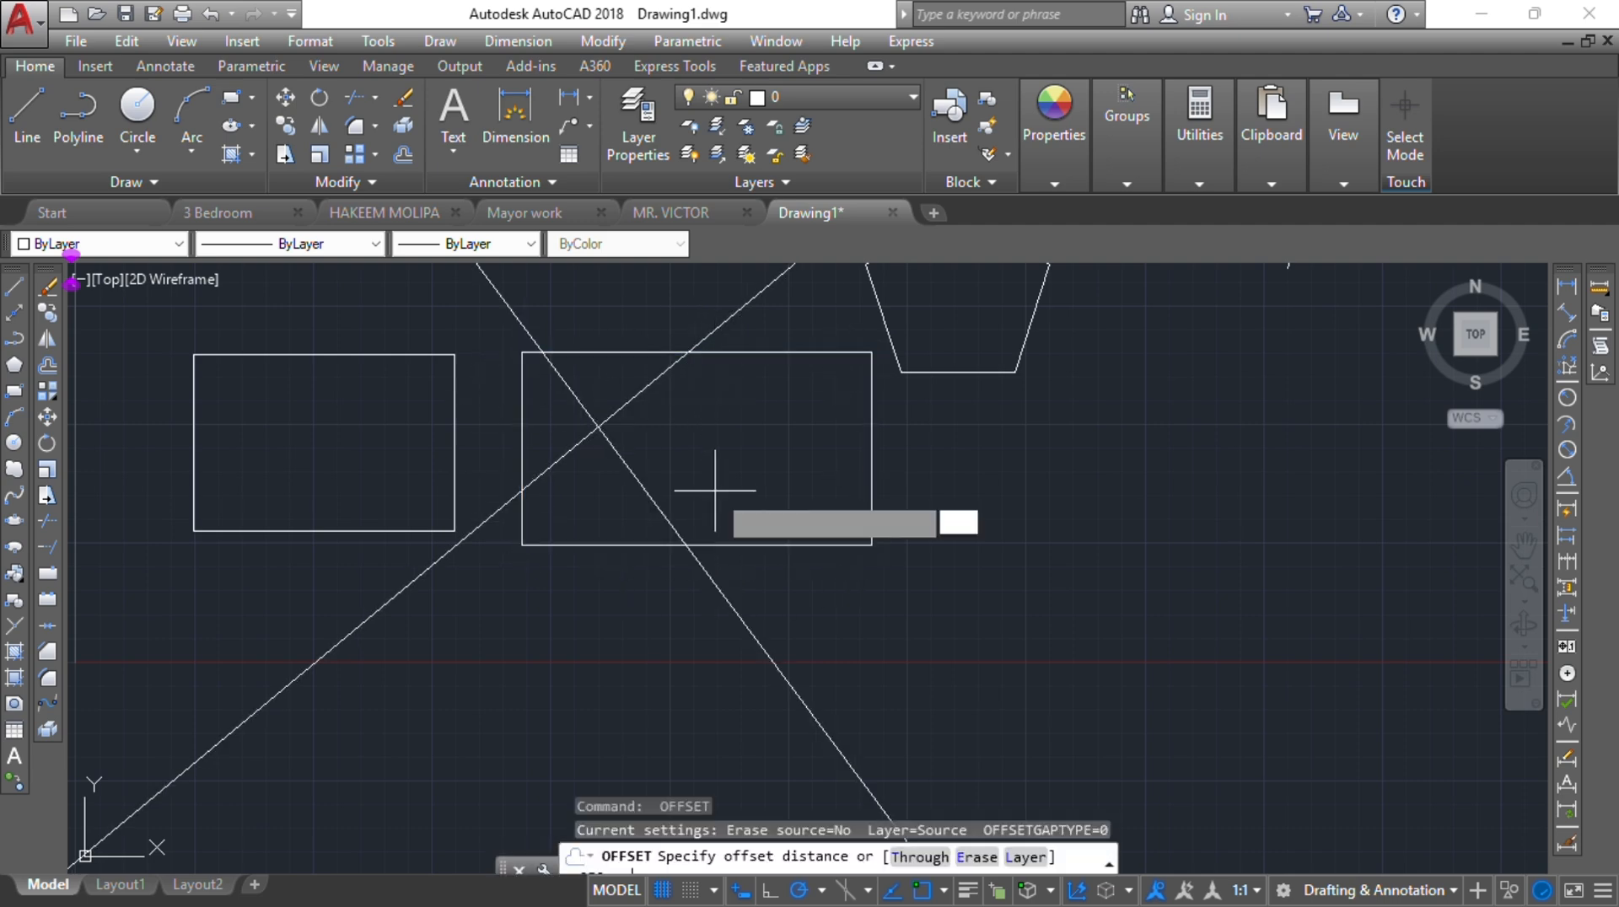
{"action": "key", "text": "Return"}
{"action": "left_click", "coordinate": [715, 459]}
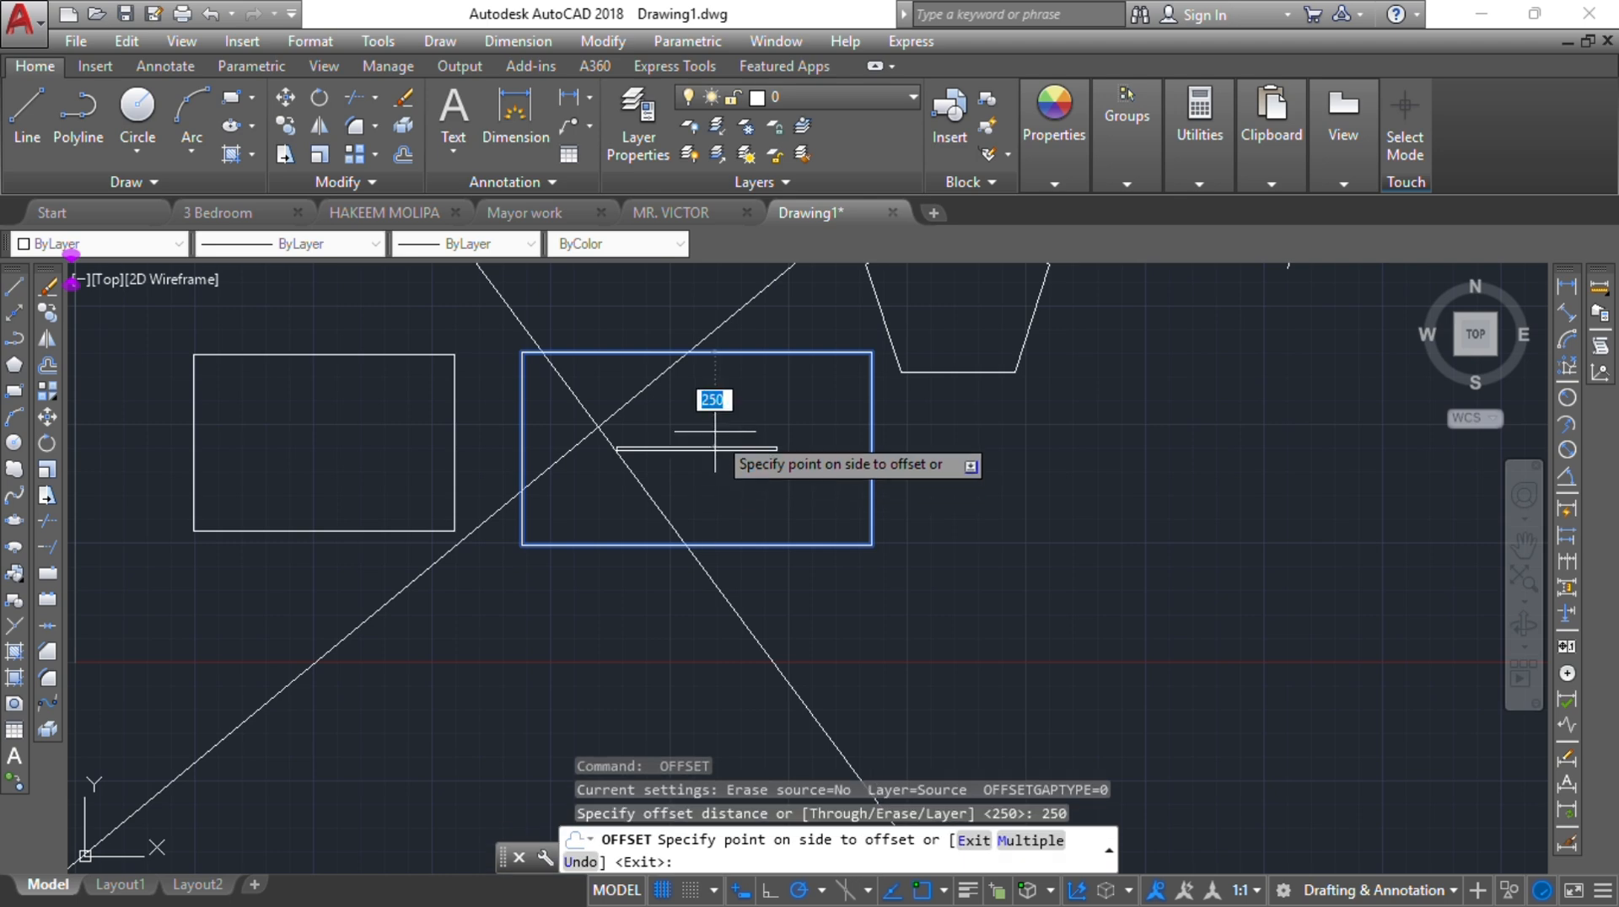
{"action": "left_click", "coordinate": [716, 428]}
{"action": "scroll", "coordinate": [715, 449], "scroll_direction": "up", "scroll_amount": 4}
{"action": "scroll", "coordinate": [716, 449], "scroll_direction": "up", "scroll_amount": 4}
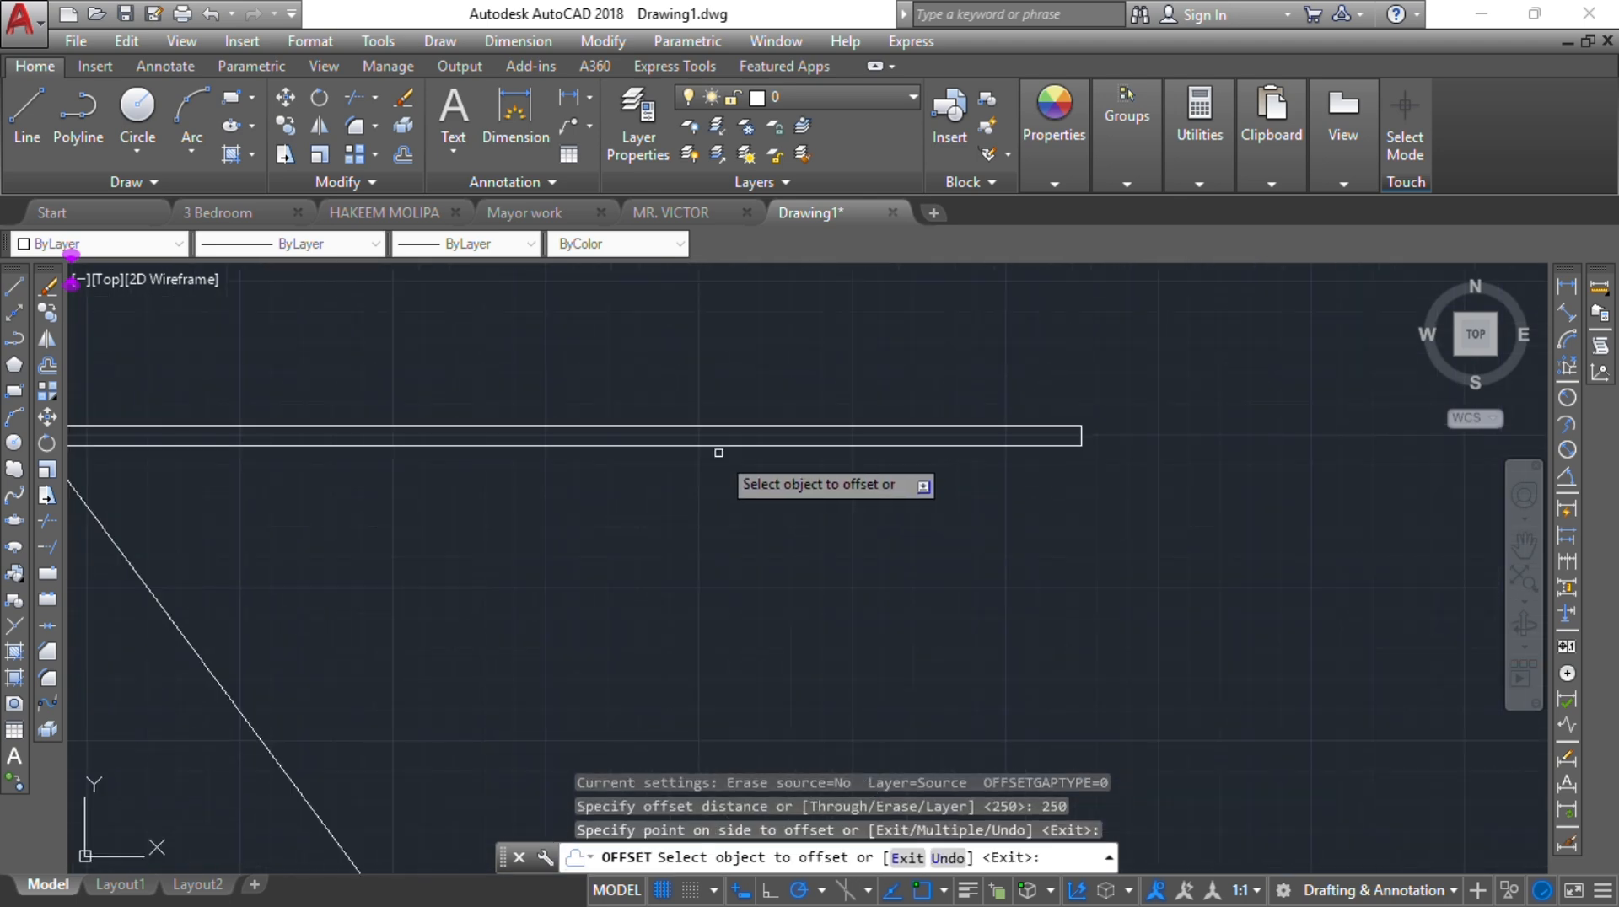
{"action": "scroll", "coordinate": [896, 456], "scroll_direction": "down", "scroll_amount": 6}
{"action": "key", "text": "Escape"}
{"action": "key", "text": "Escape"}
{"action": "key", "text": "Escape"}
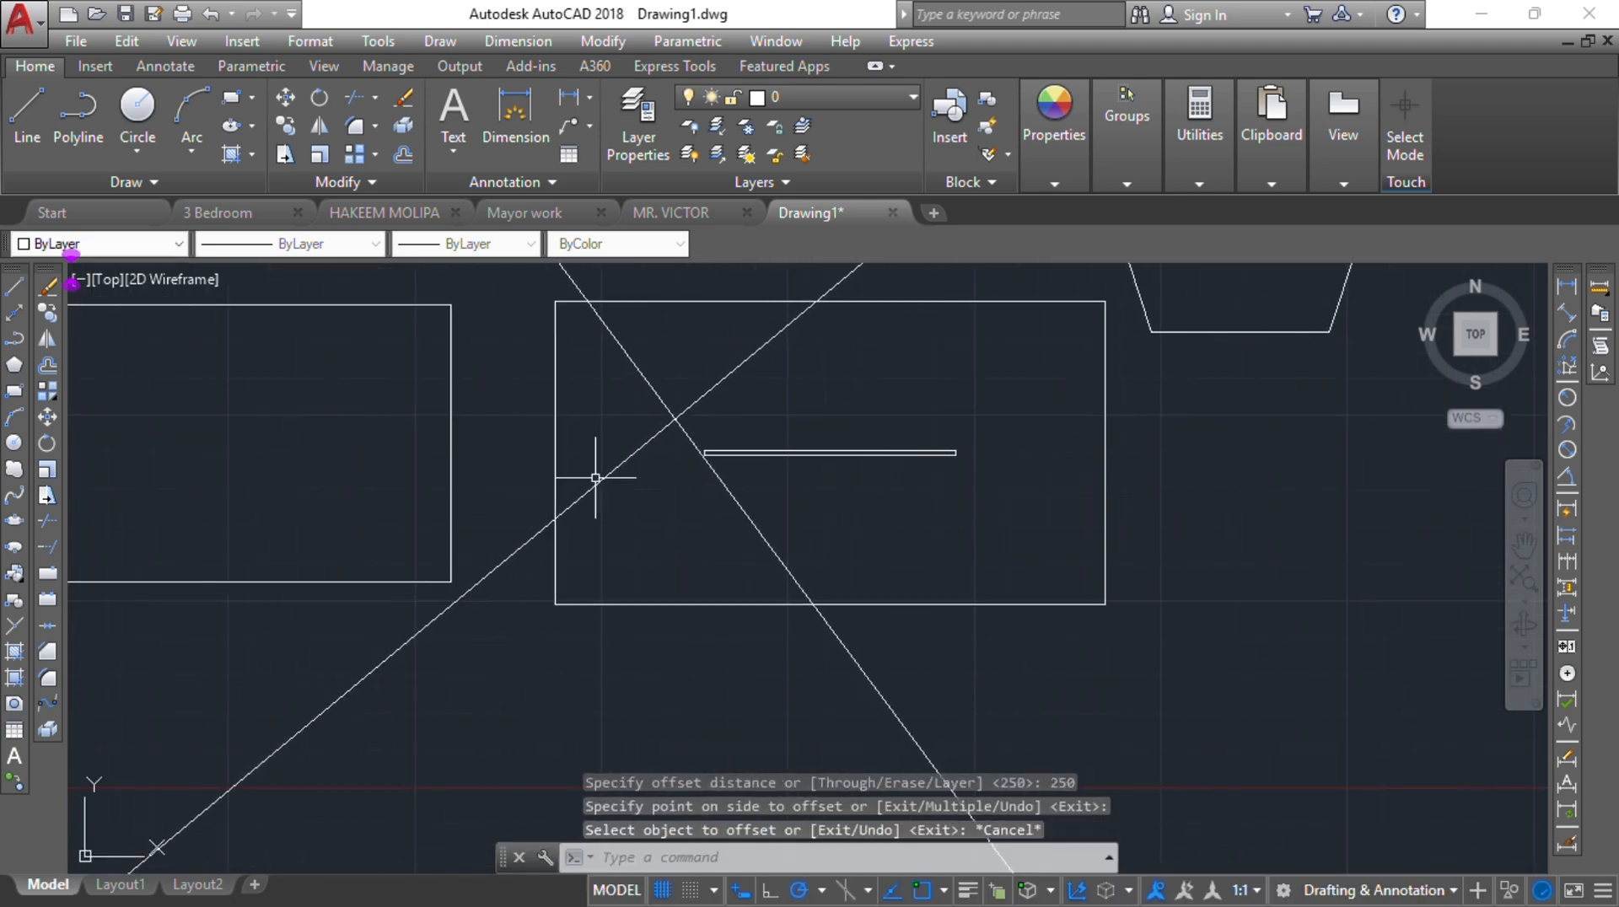
Start an array of the middle ellipse in the lower row, bring up the array type options, and cancel the command
{"action": "scroll", "coordinate": [784, 481], "scroll_direction": "down", "scroll_amount": 5}
{"action": "scroll", "coordinate": [758, 541], "scroll_direction": "down", "scroll_amount": 5}
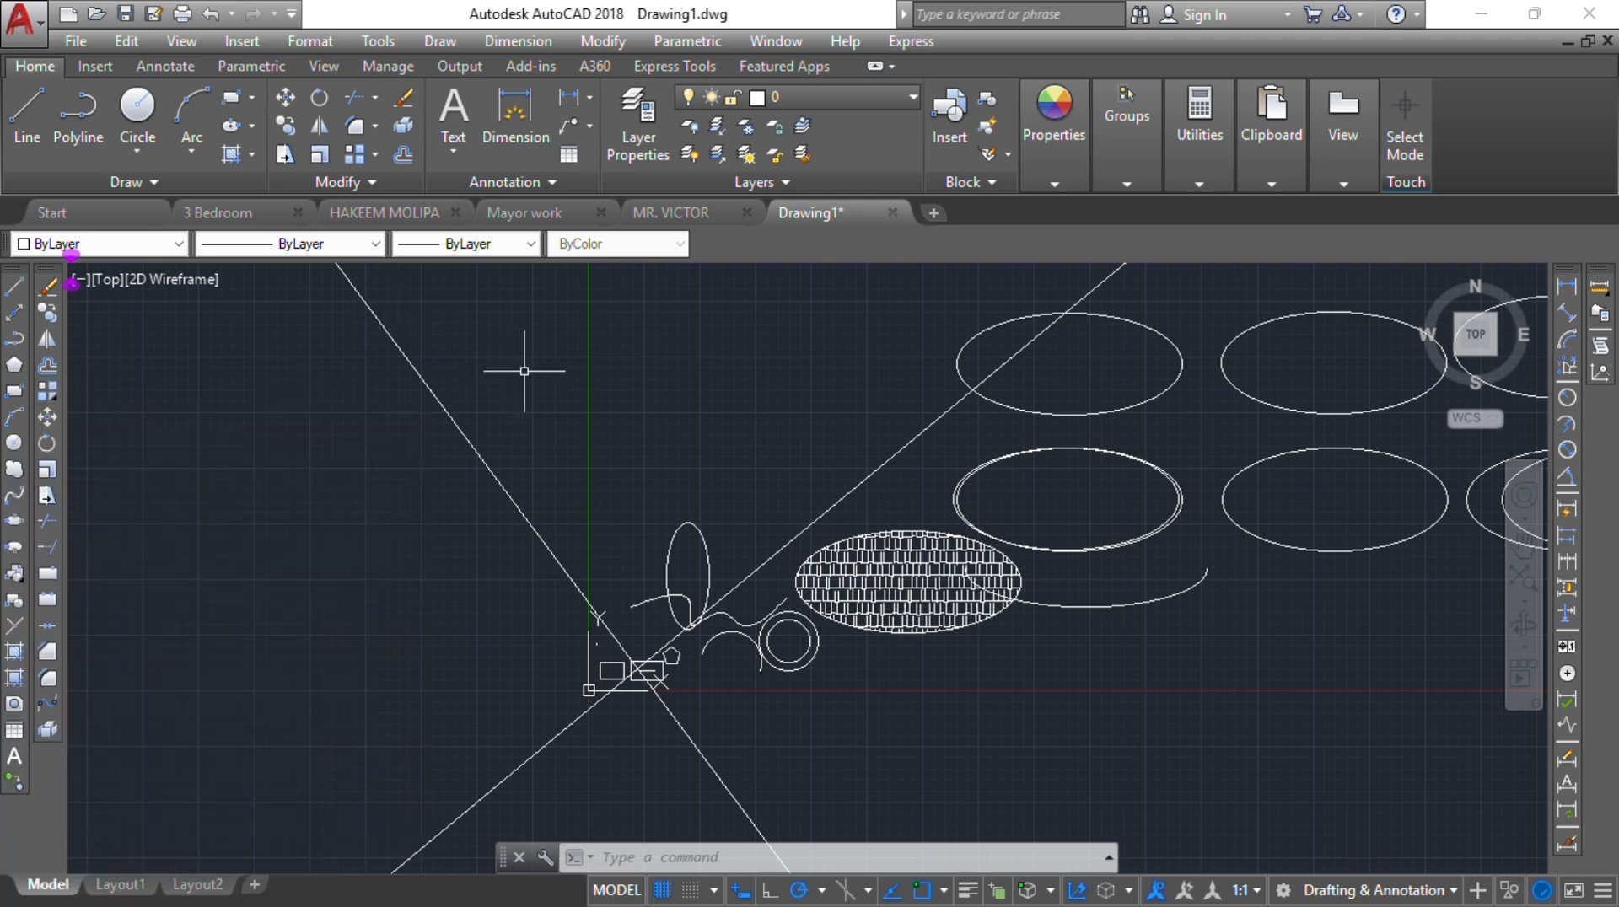
{"action": "type", "text": "array"}
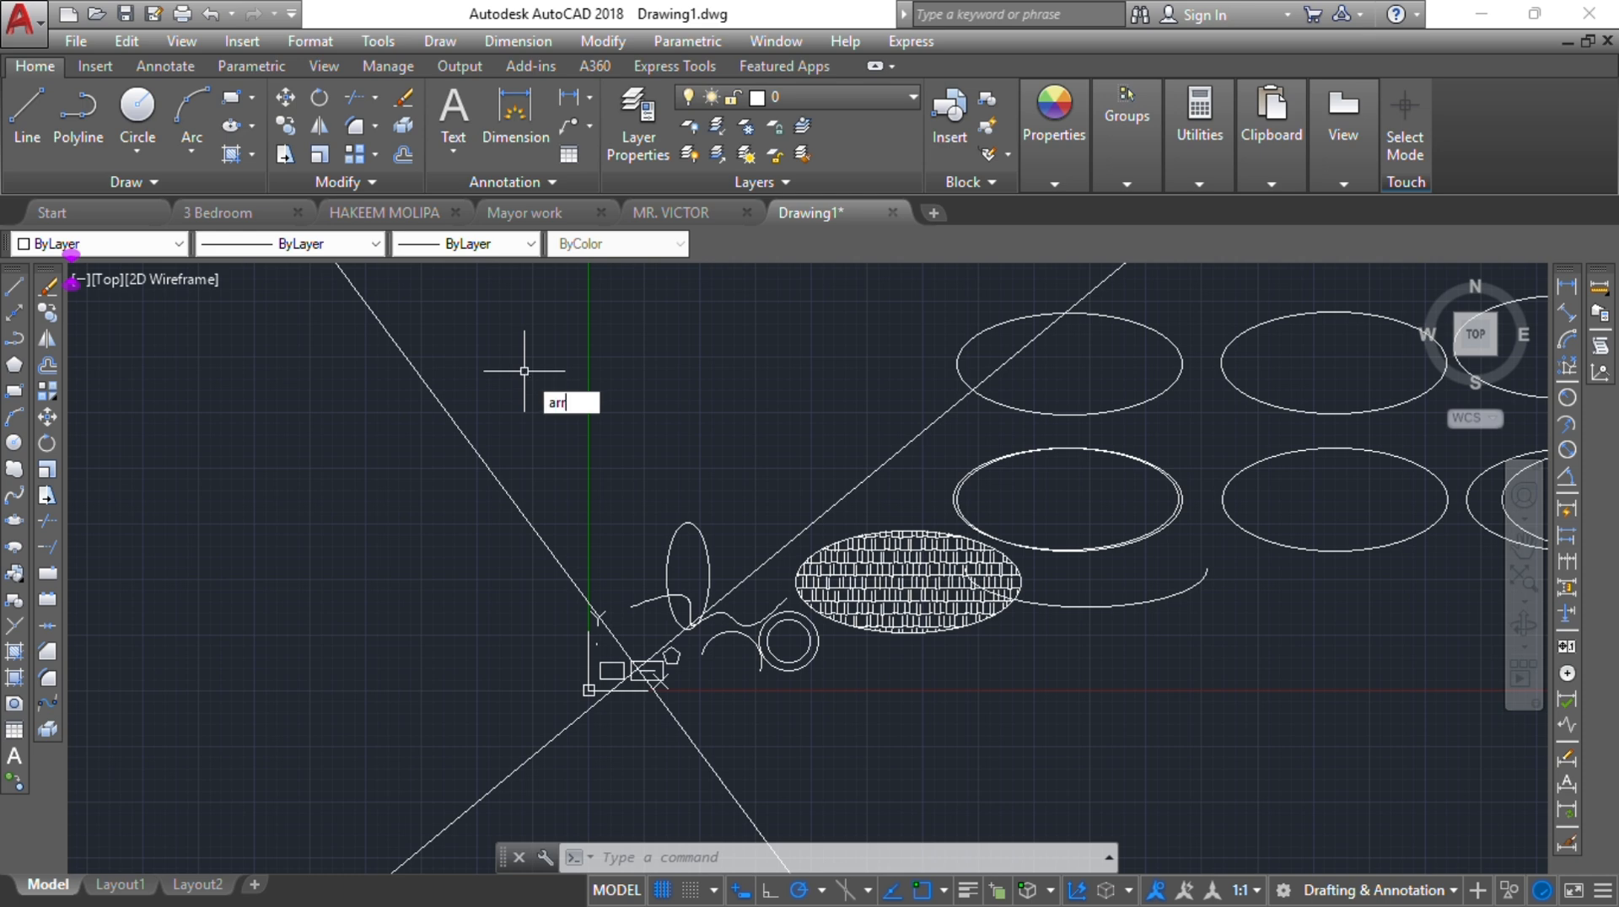
{"action": "key", "text": "Return"}
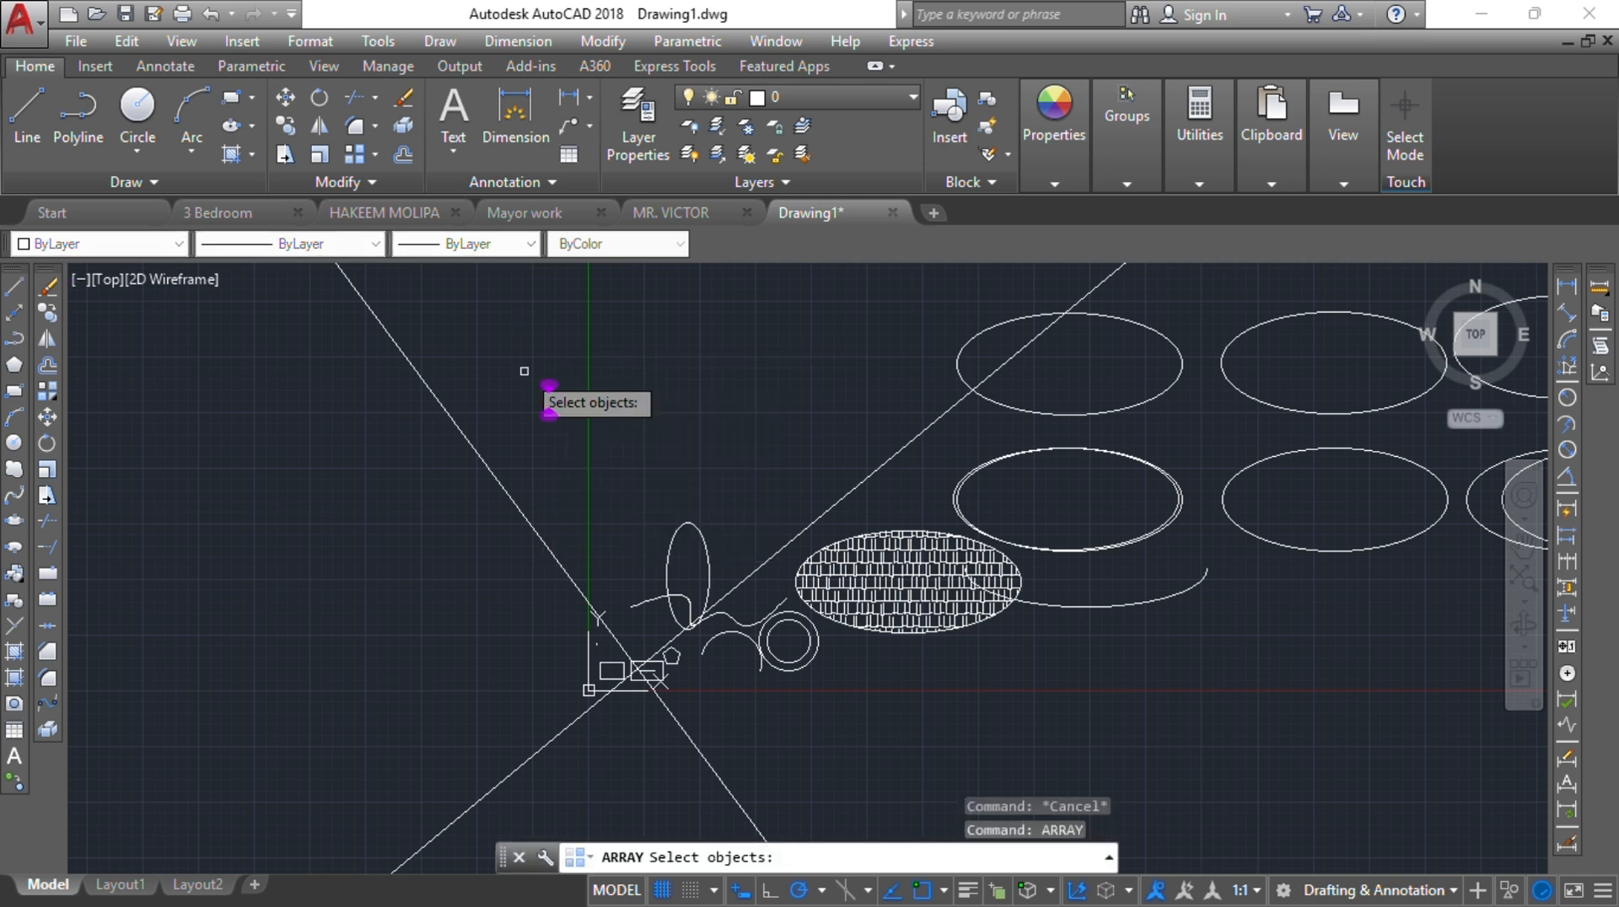
{"action": "middle_click_drag", "start_coordinate": [900, 581], "coordinate": [478, 611]}
{"action": "left_click", "coordinate": [917, 582]}
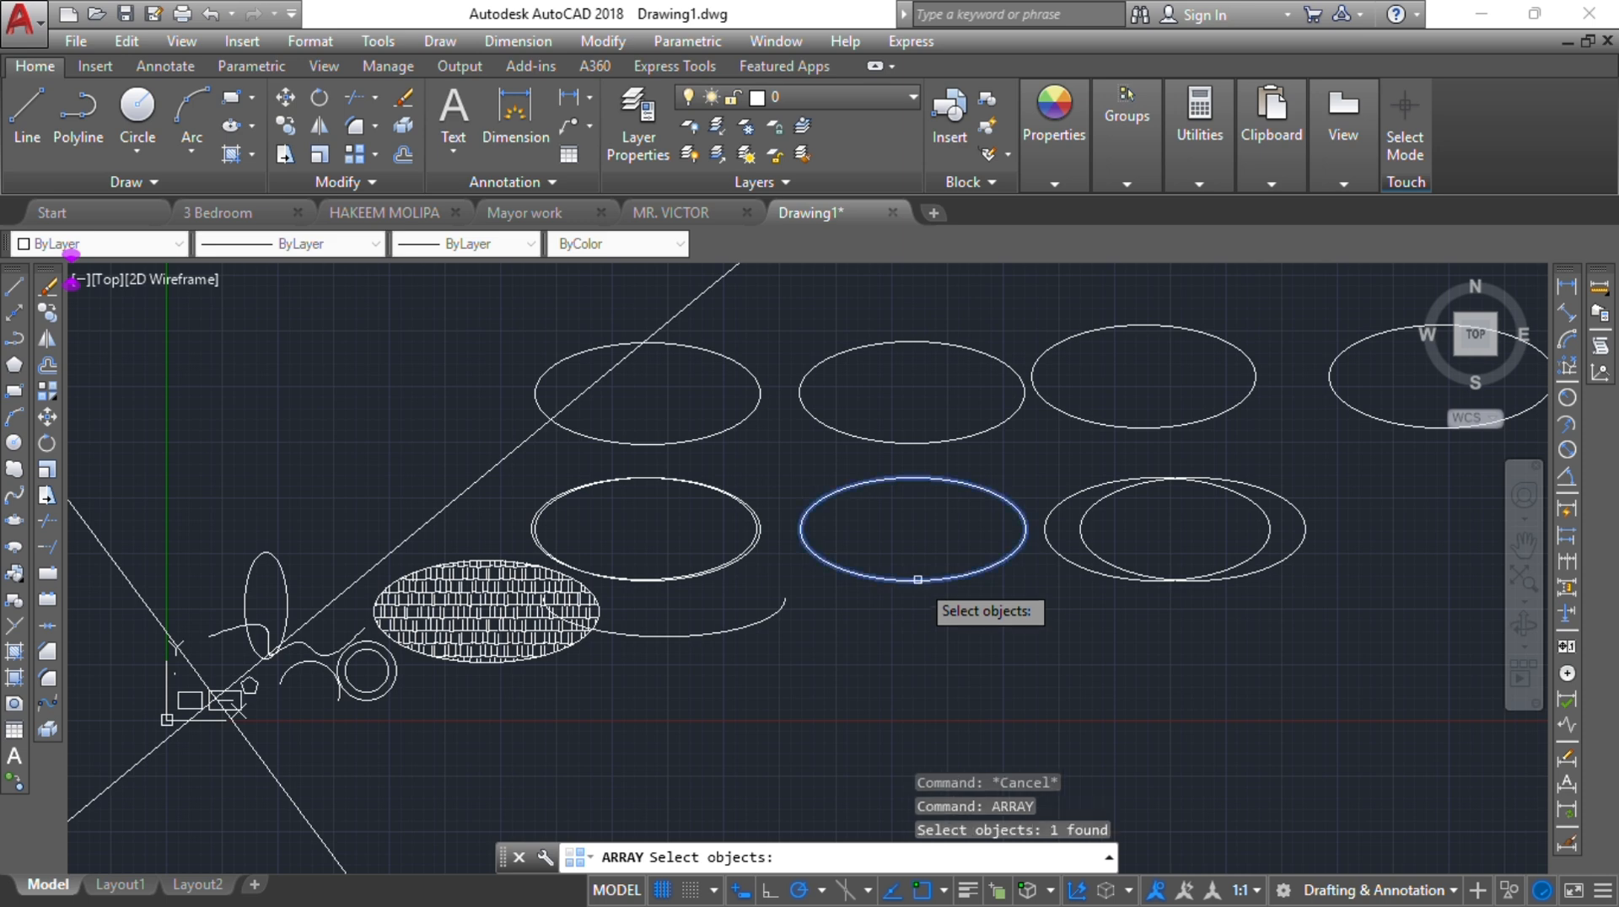
{"action": "key", "text": "Return"}
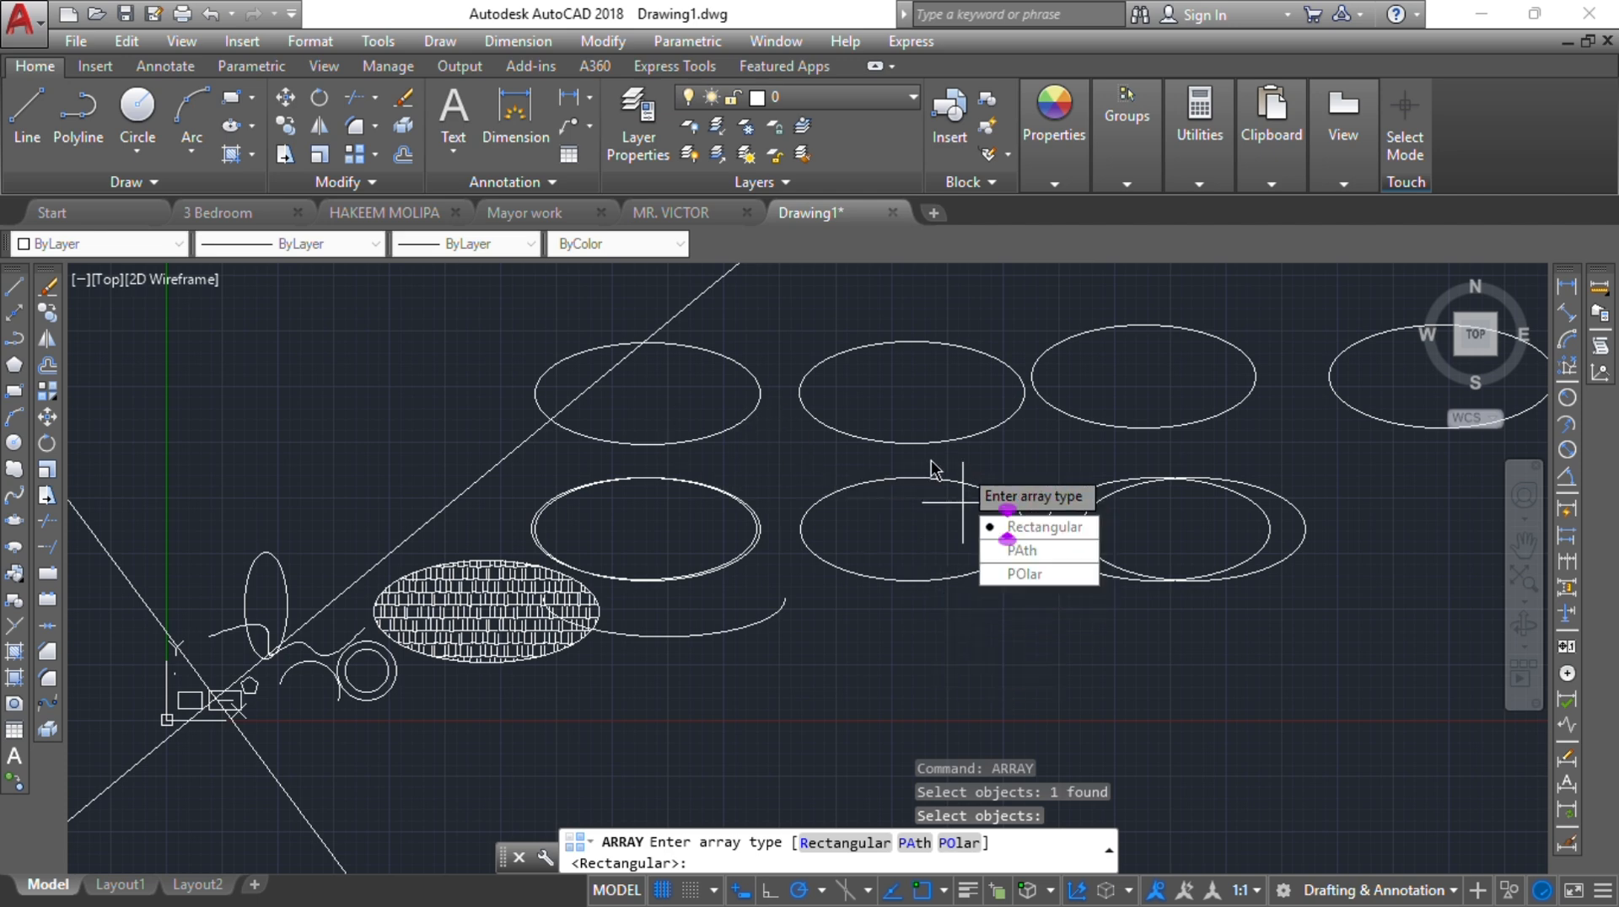
{"action": "key", "text": "Escape"}
{"action": "key", "text": "Escape"}
{"action": "key", "text": "Escape"}
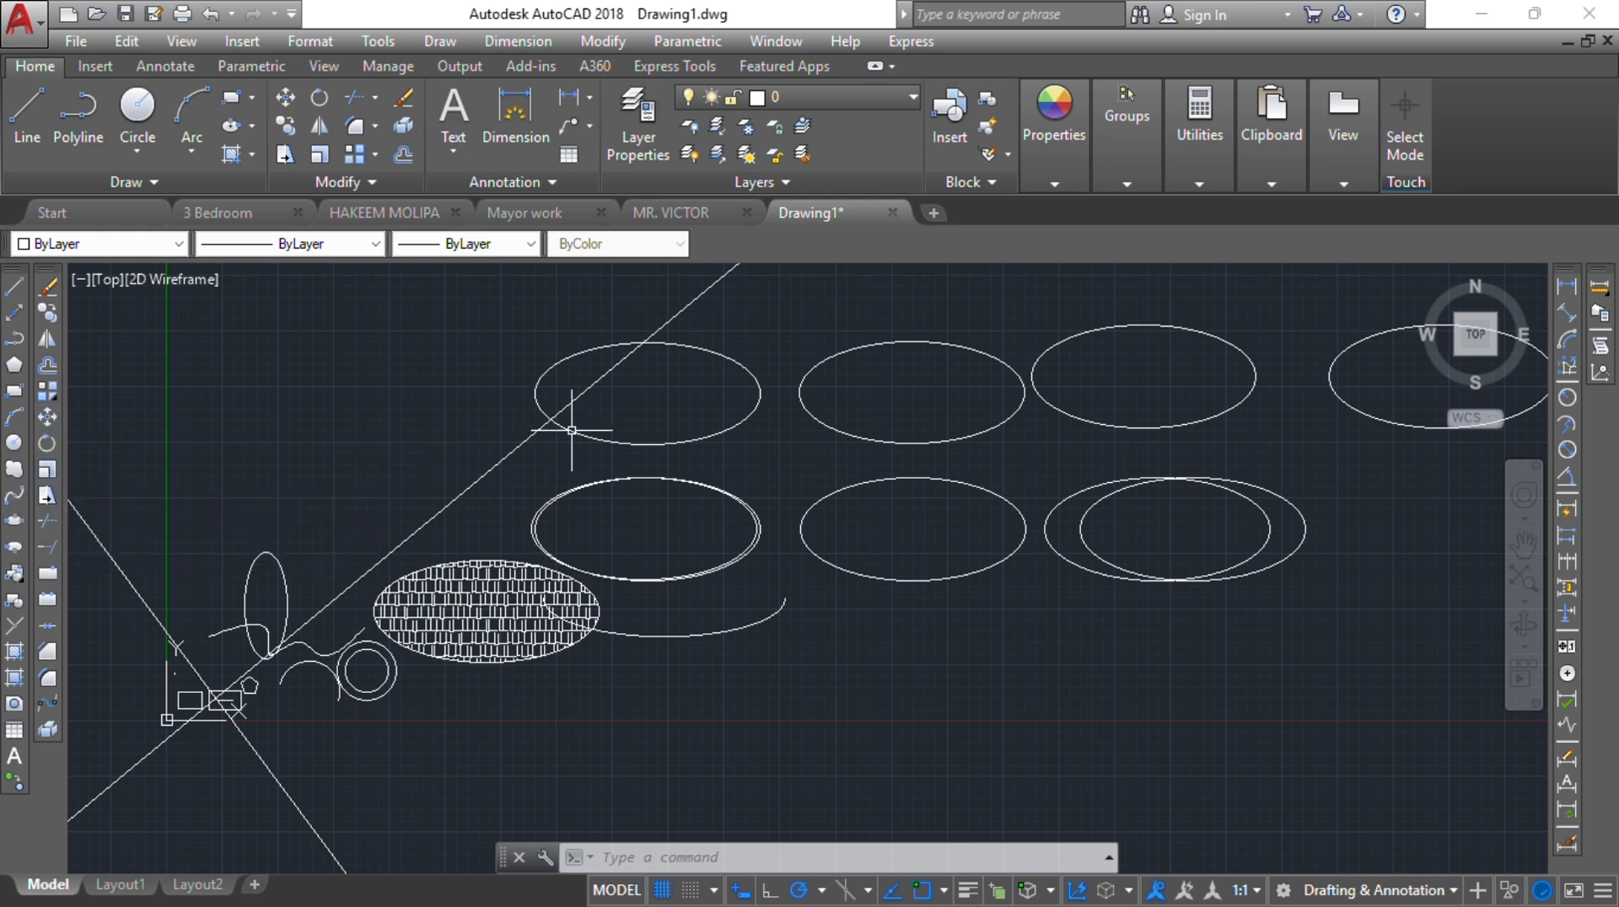
Move the ellipse crossed by the diagonal line in the upper row by its center into the empty area between the two construction lines
{"action": "left_click", "coordinate": [642, 446]}
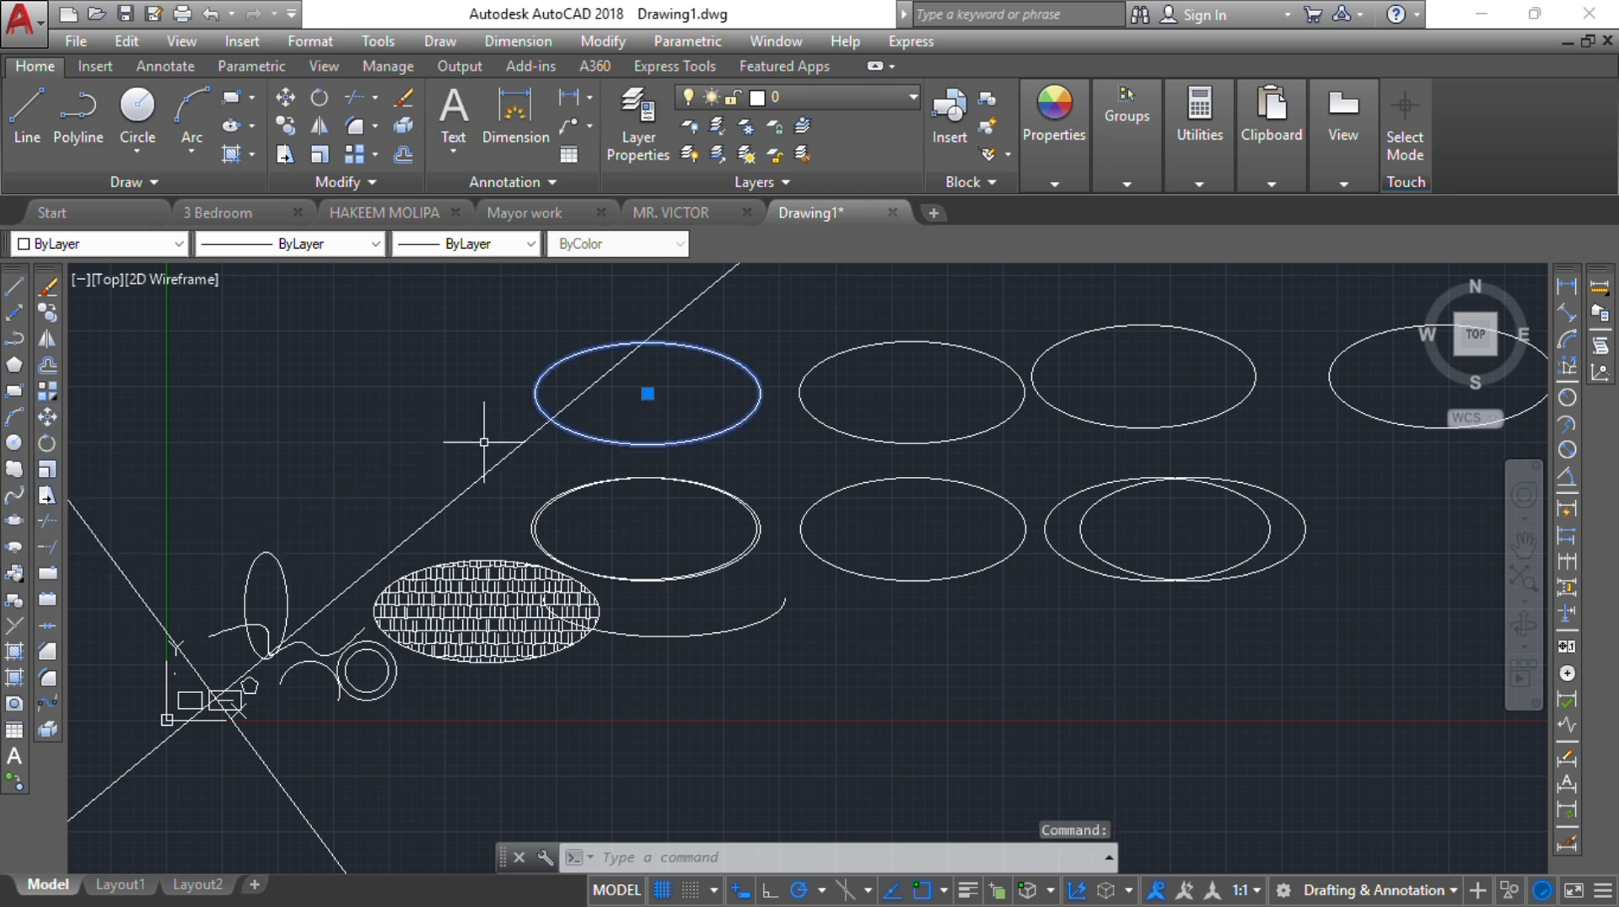
{"action": "mouse_move", "coordinate": [622, 477]}
{"action": "middle_mouse_down"}
{"action": "mouse_move", "coordinate": [706, 504]}
{"action": "mouse_move", "coordinate": [882, 673]}
{"action": "middle_mouse_up"}
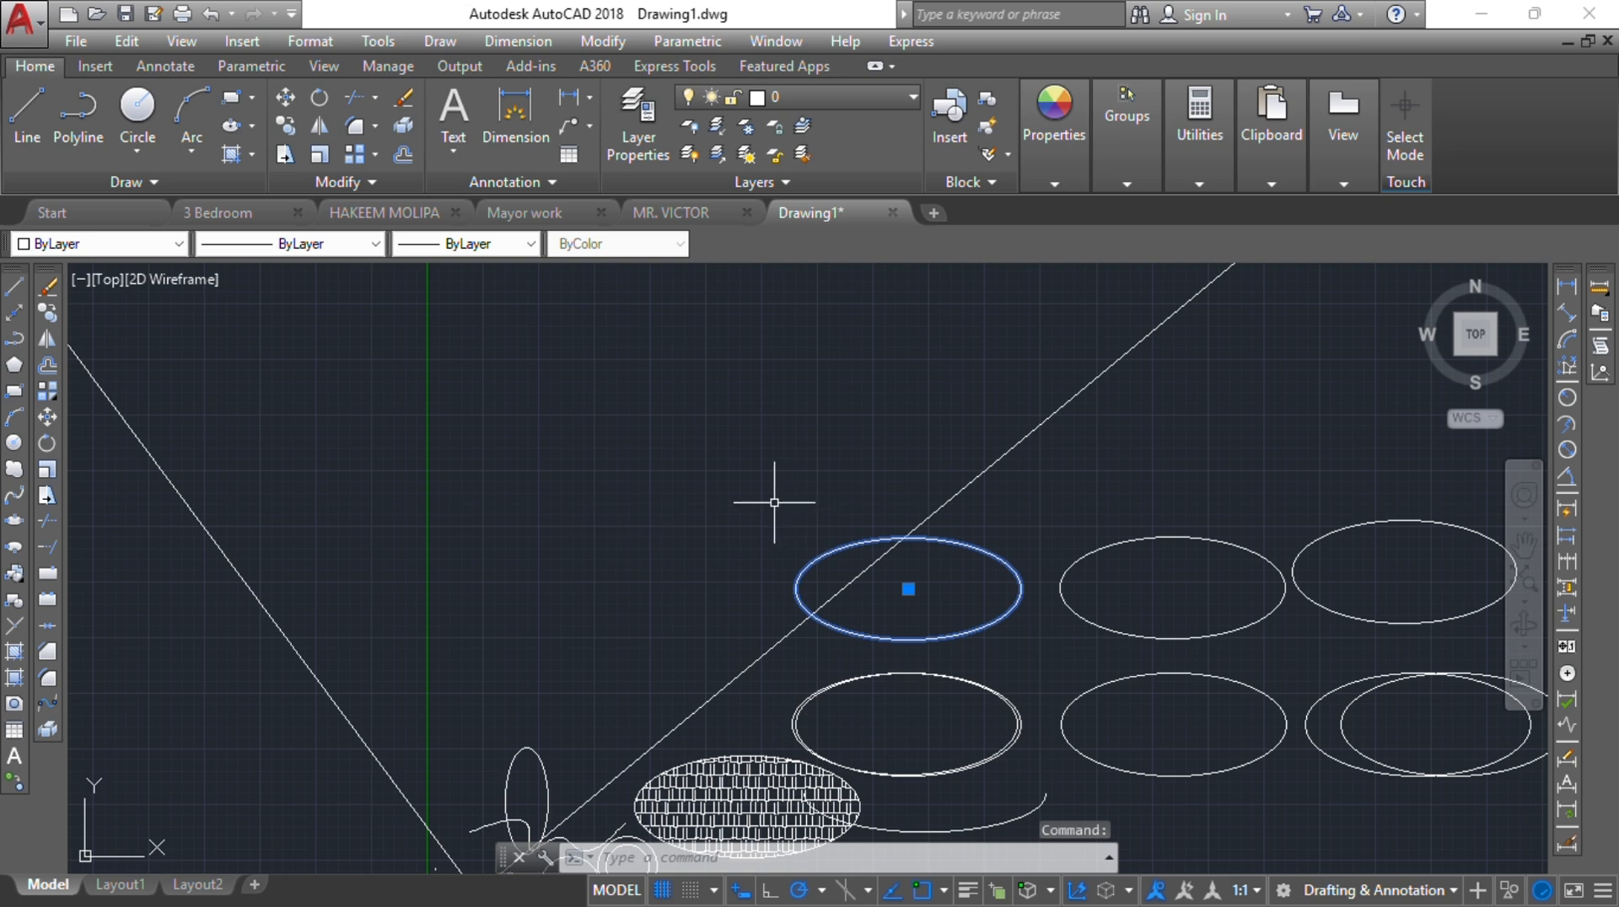
{"action": "type", "text": "m"}
{"action": "key", "text": "Return"}
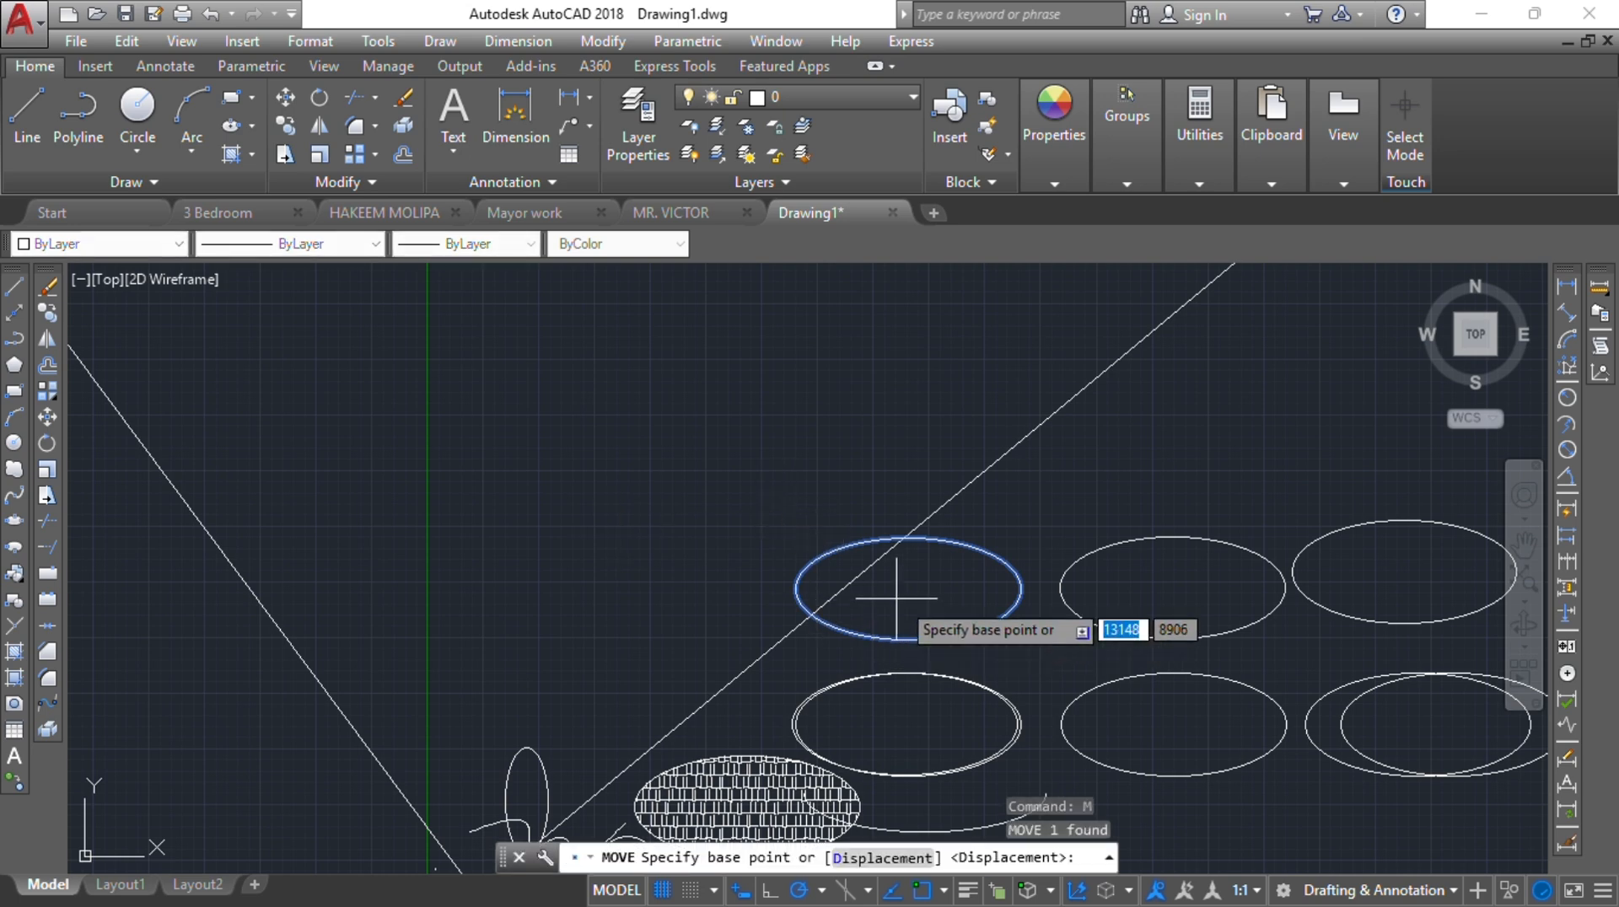
{"action": "left_click", "coordinate": [908, 588]}
{"action": "left_click", "coordinate": [639, 494]}
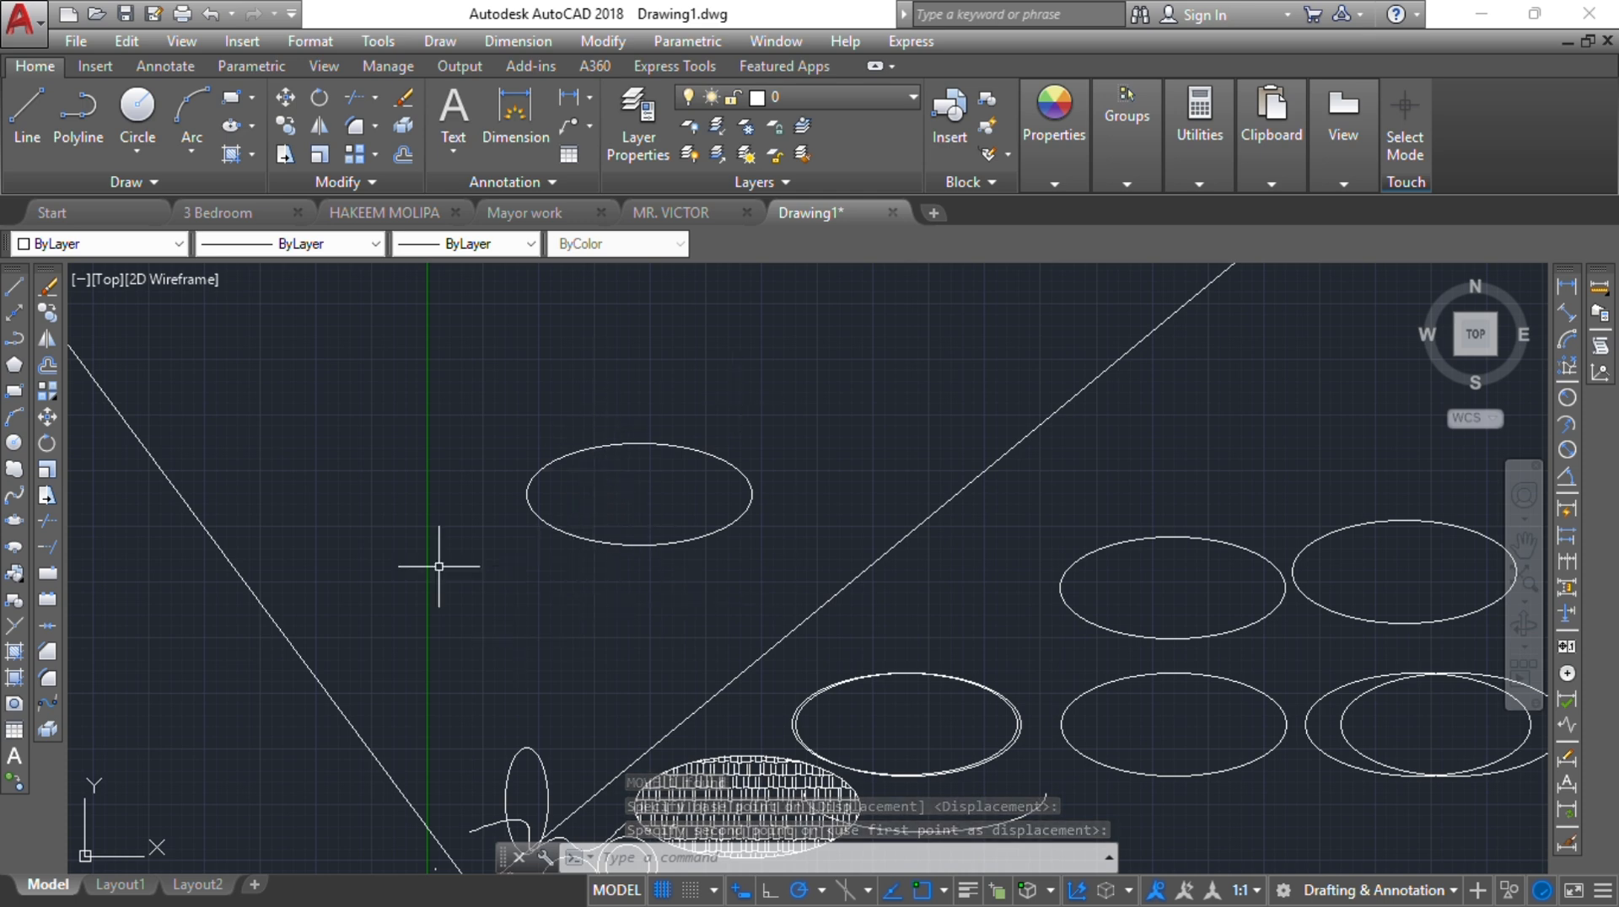
{"action": "left_click", "coordinate": [672, 539]}
{"action": "key", "text": "Escape"}
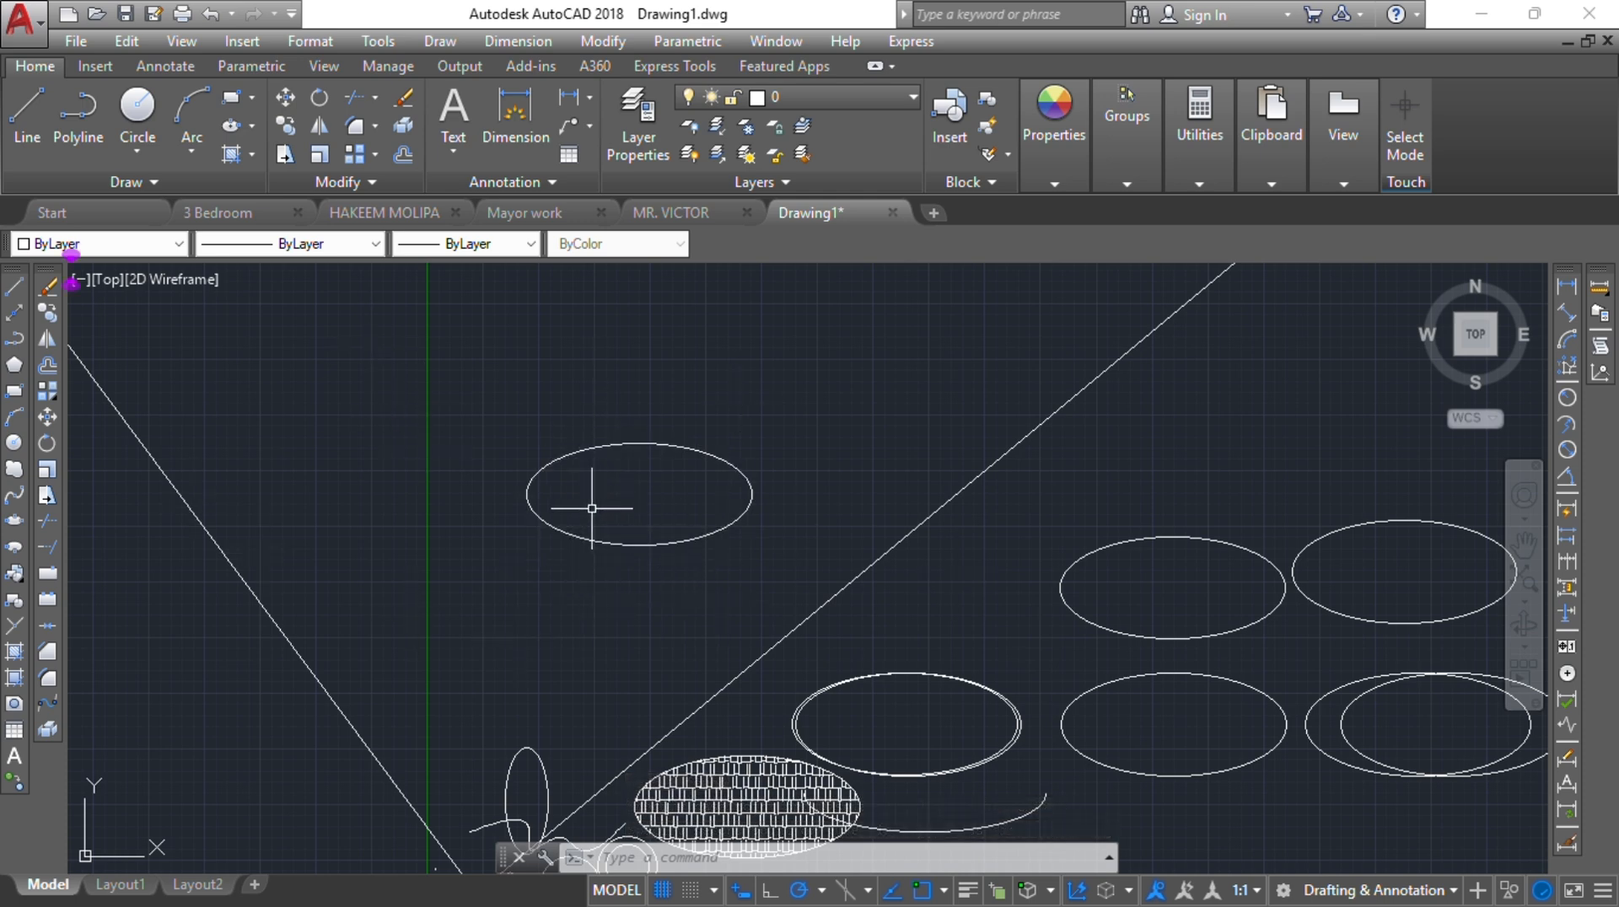
Preview rotating the relocated ellipse freely about its center, and cancel the rotation
{"action": "left_click", "coordinate": [47, 444]}
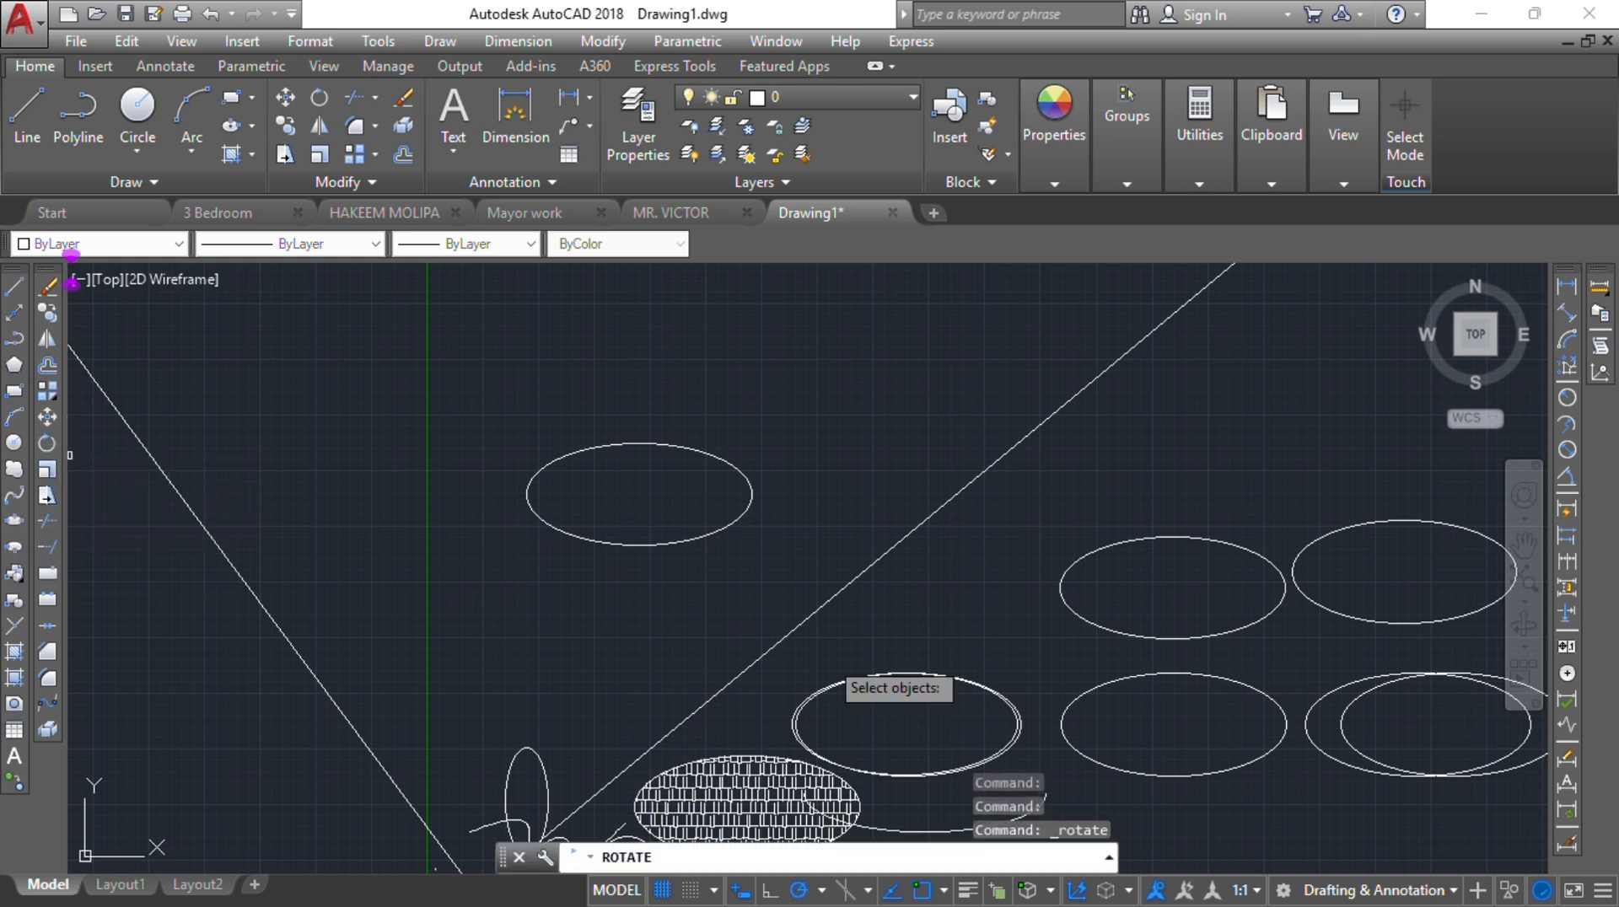
{"action": "left_click", "coordinate": [704, 452]}
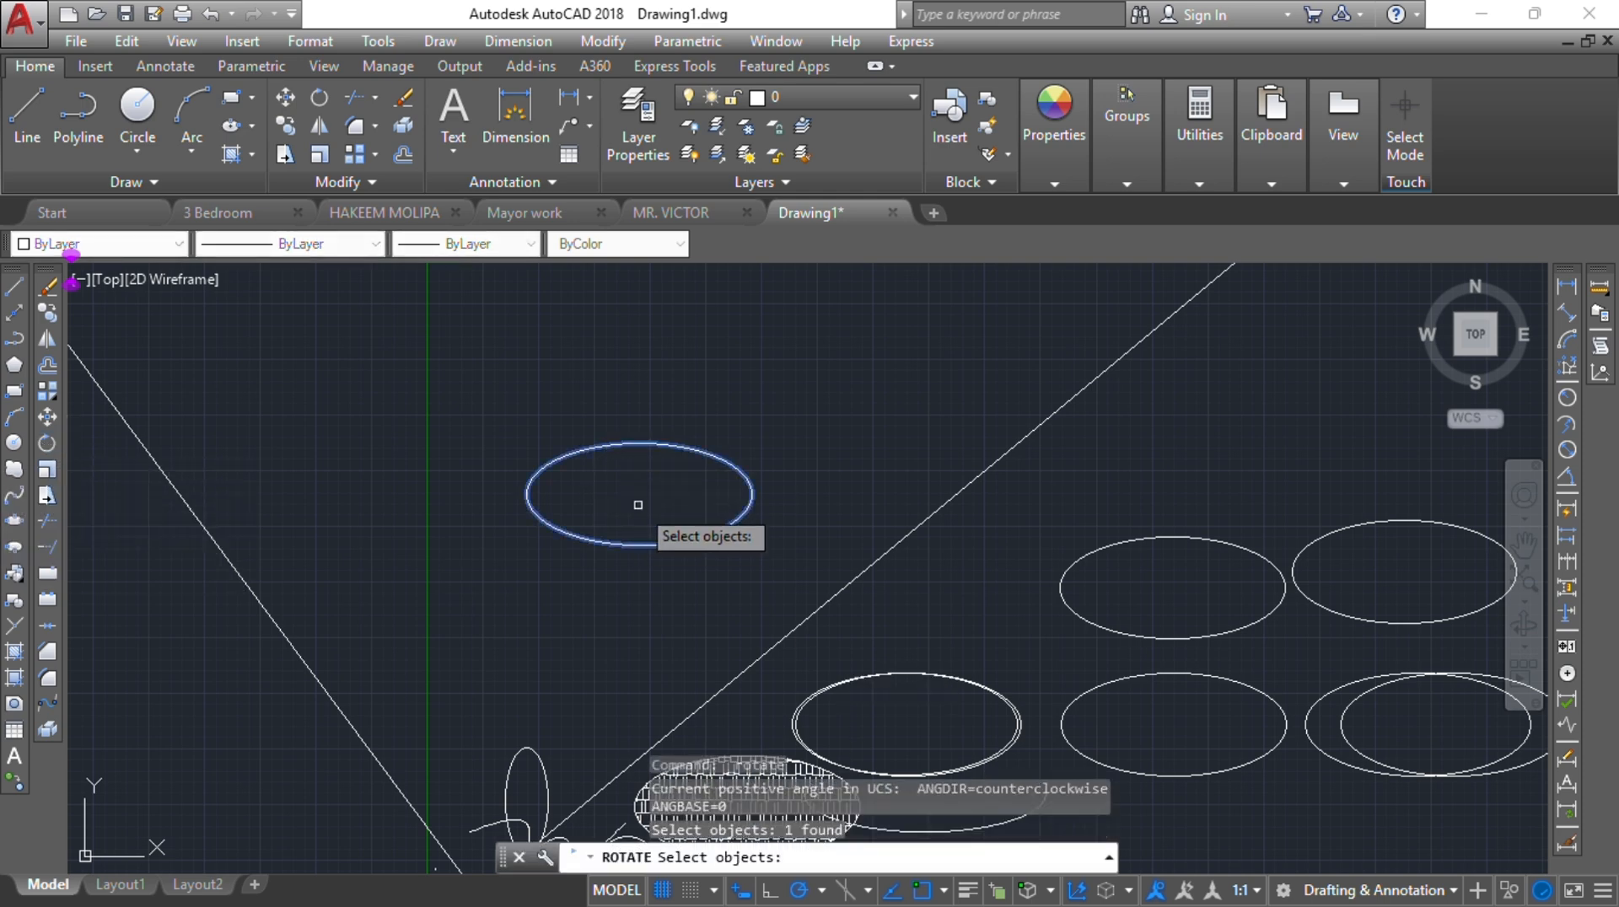
{"action": "key", "text": "Return"}
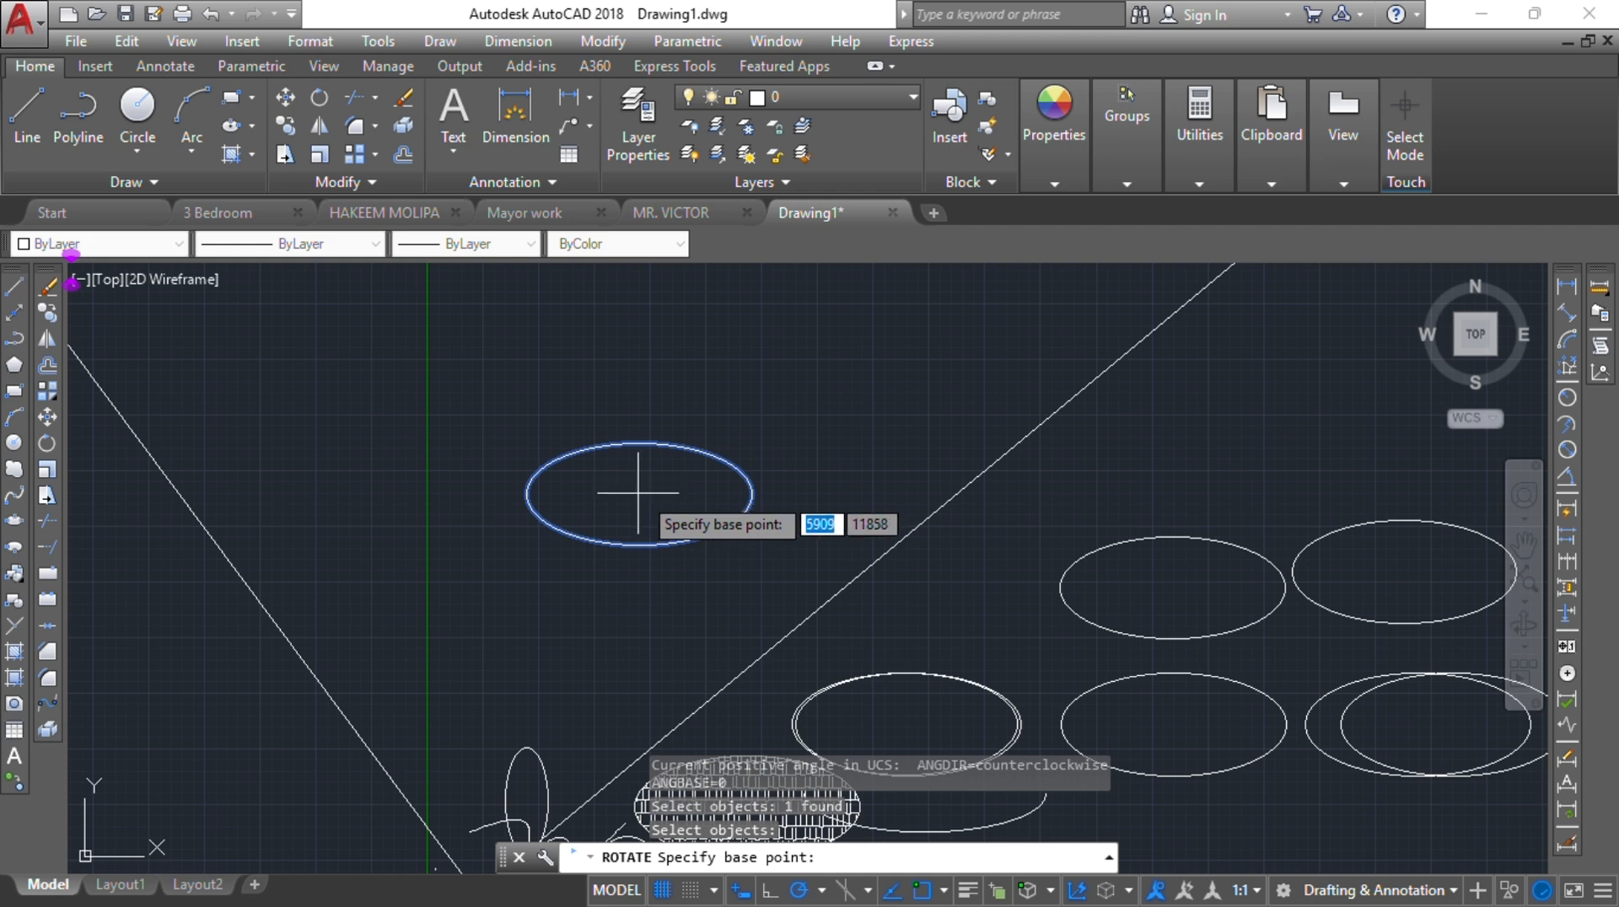
{"action": "left_click", "coordinate": [638, 493]}
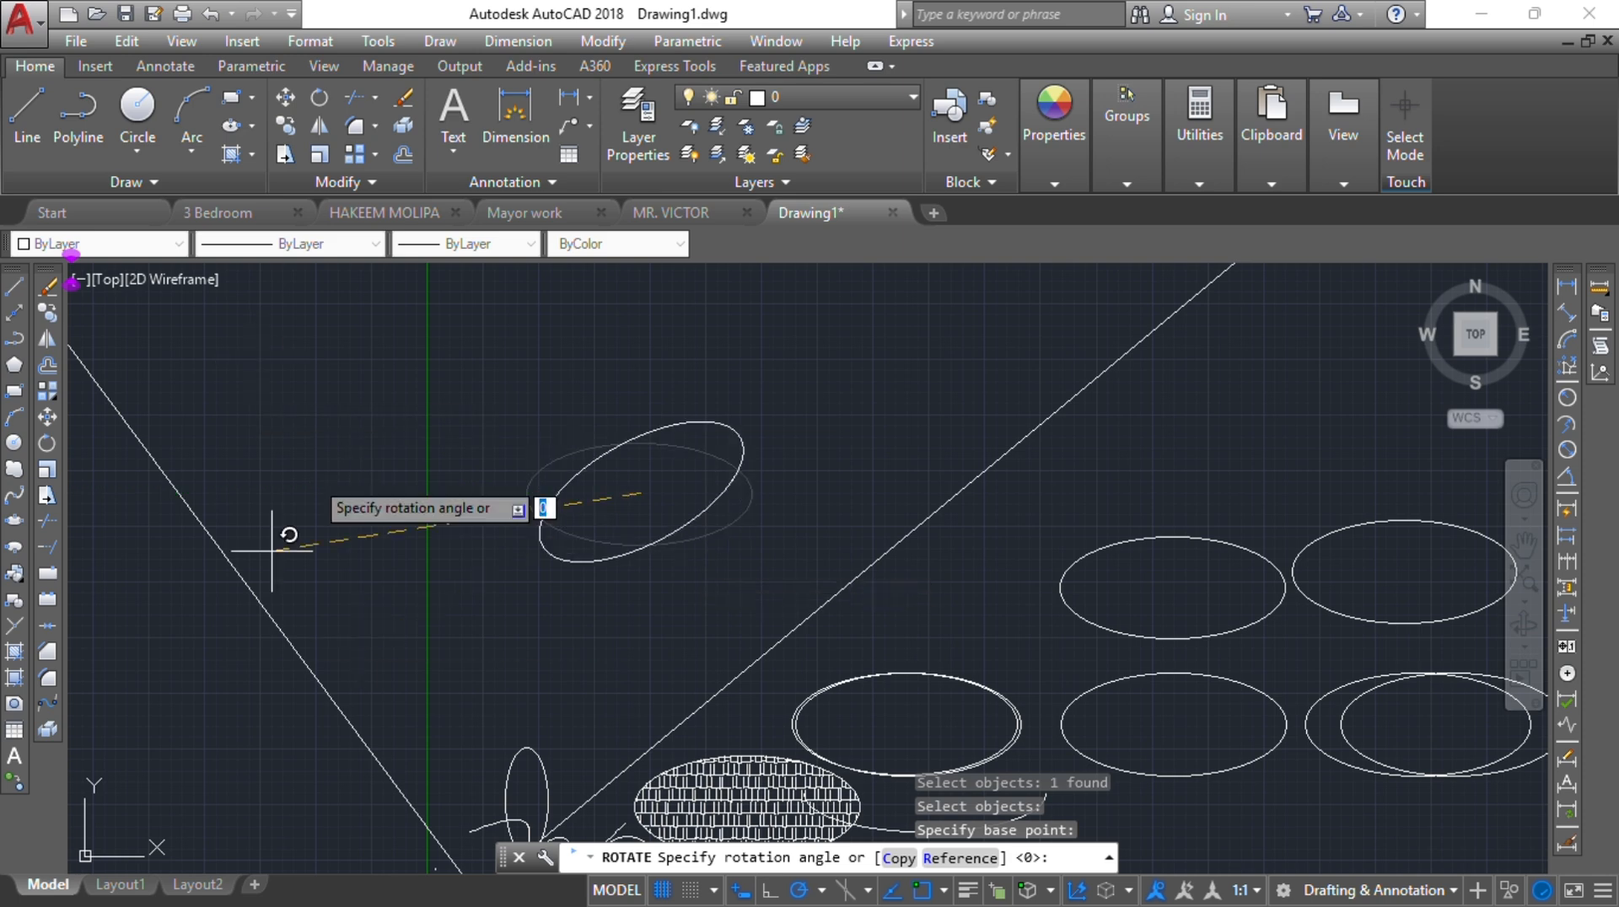
{"action": "key", "text": "Escape"}
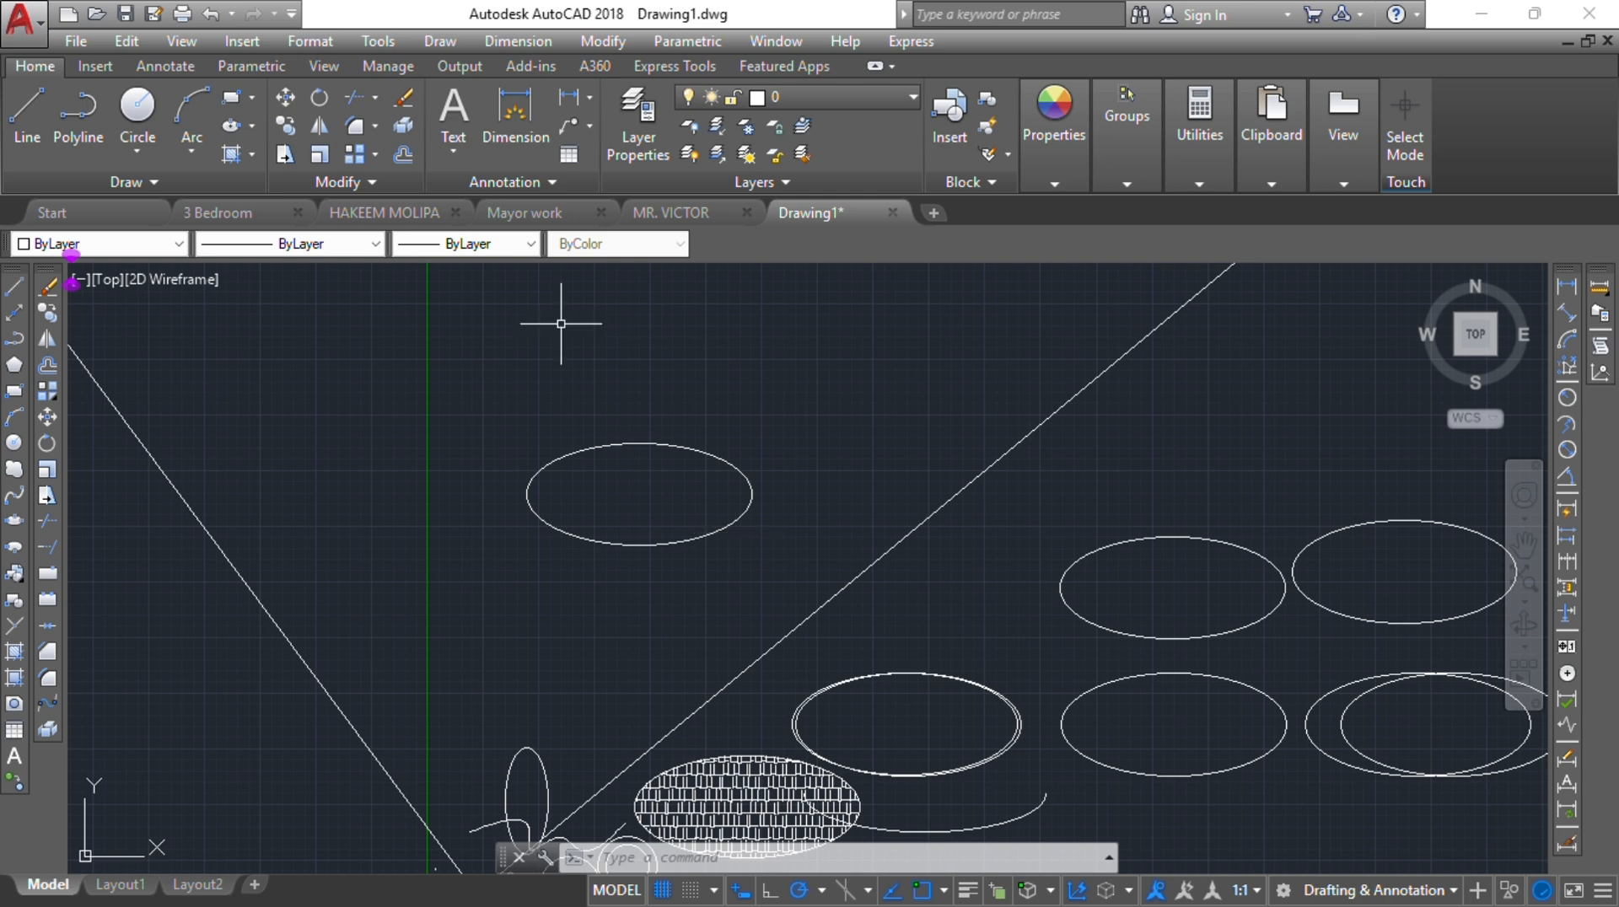
{"action": "left_click", "coordinate": [47, 481]}
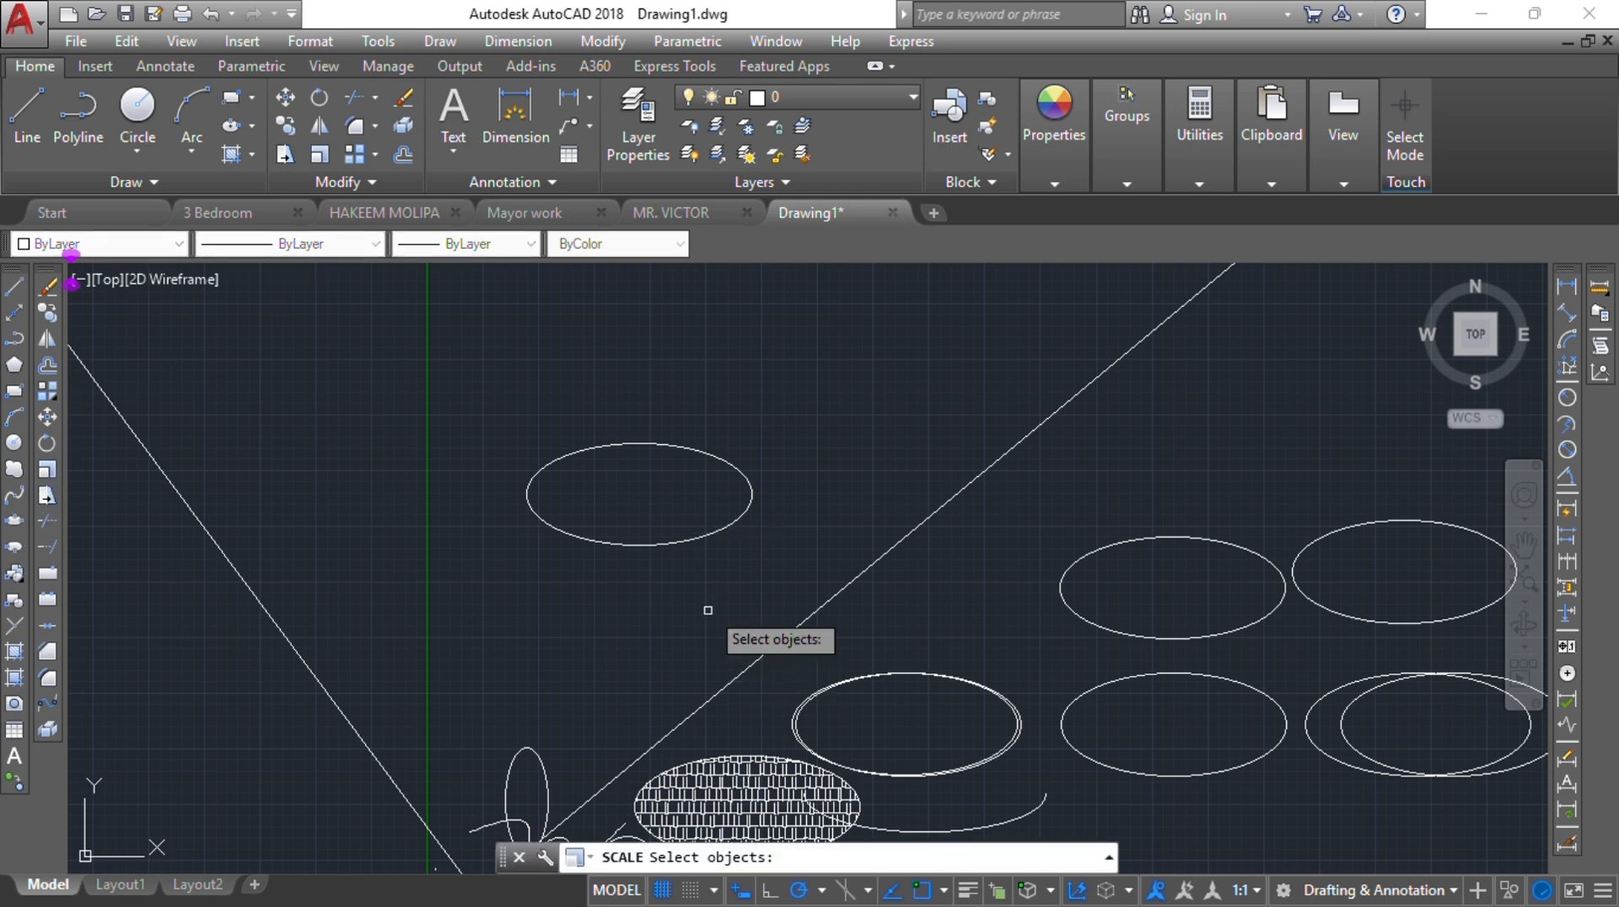
{"action": "left_click", "coordinate": [677, 539]}
{"action": "key", "text": "Return"}
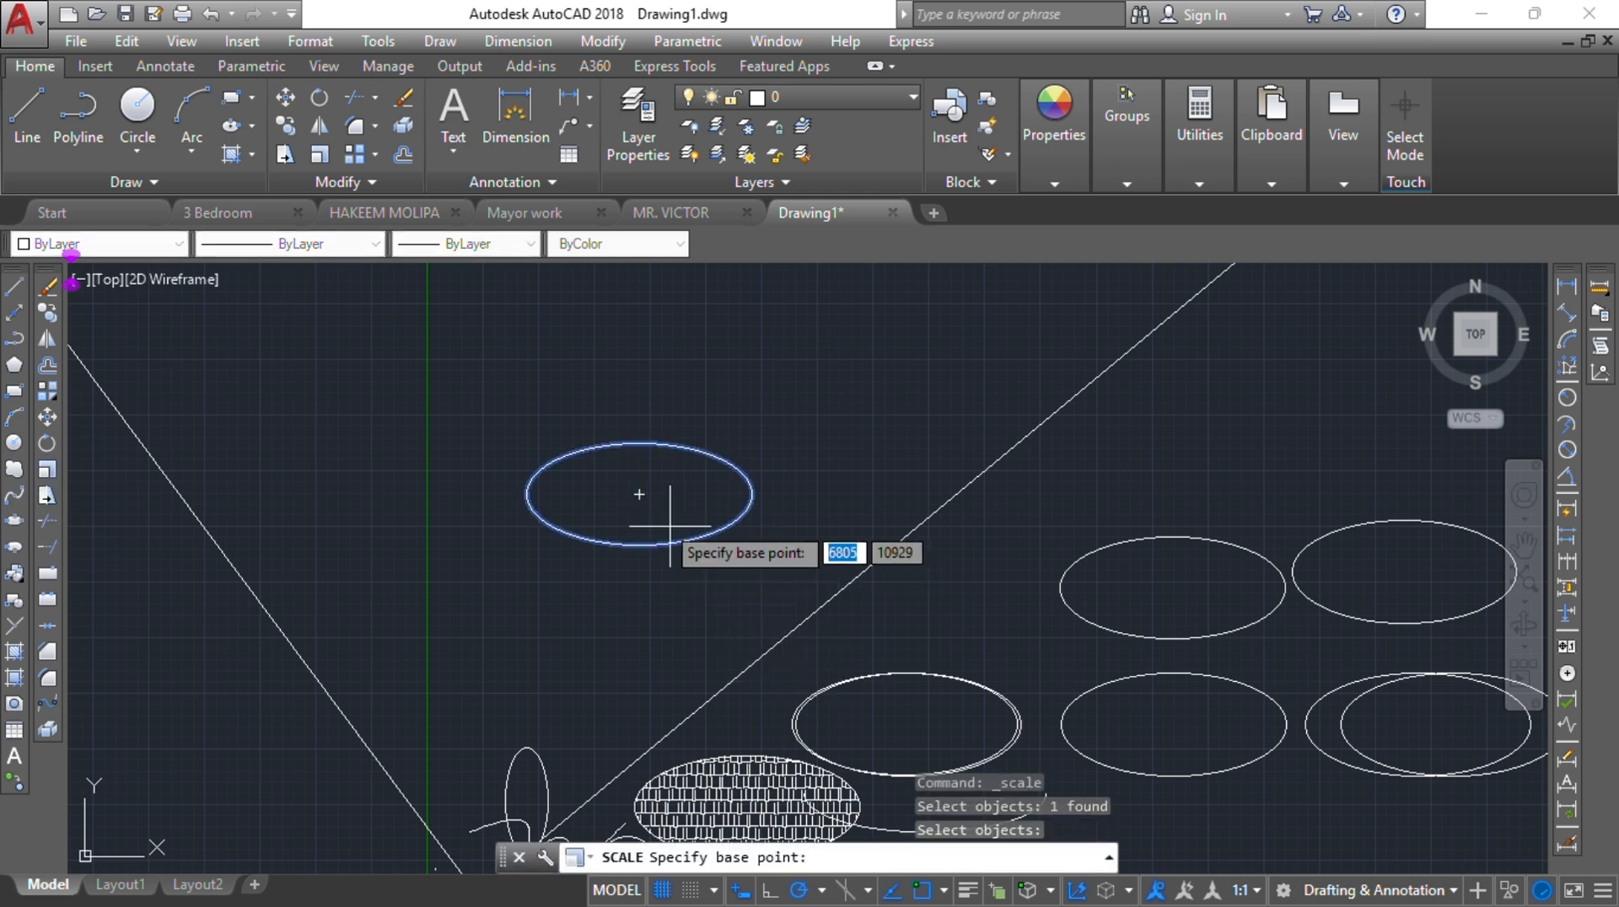
{"action": "left_click", "coordinate": [639, 493]}
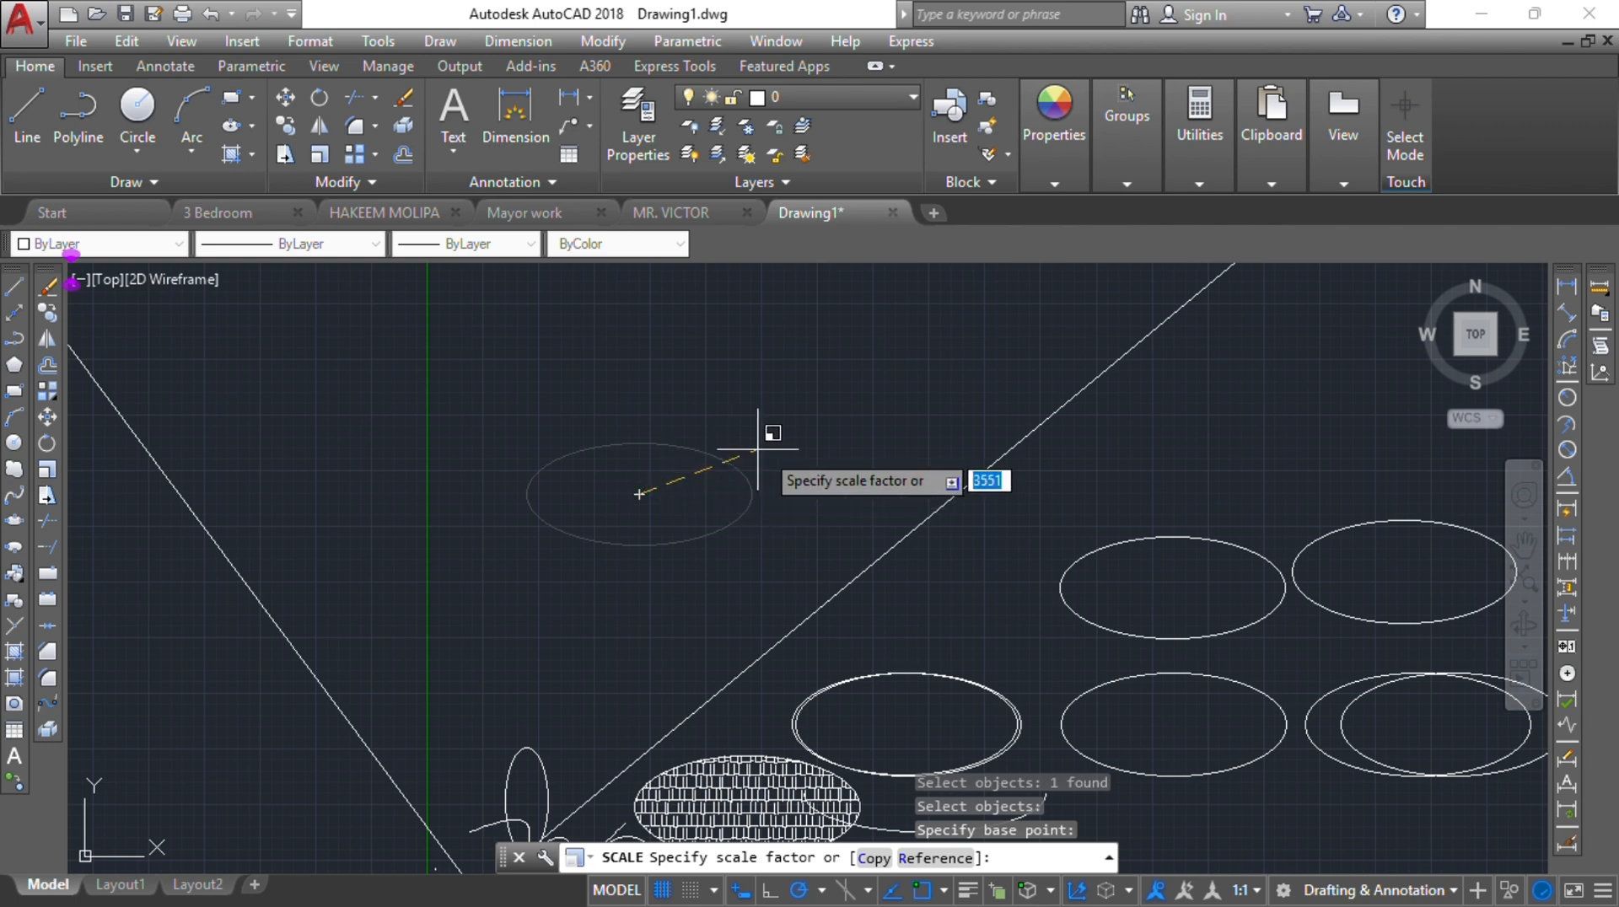
{"action": "scroll", "coordinate": [805, 516], "scroll_direction": "down", "scroll_amount": 6}
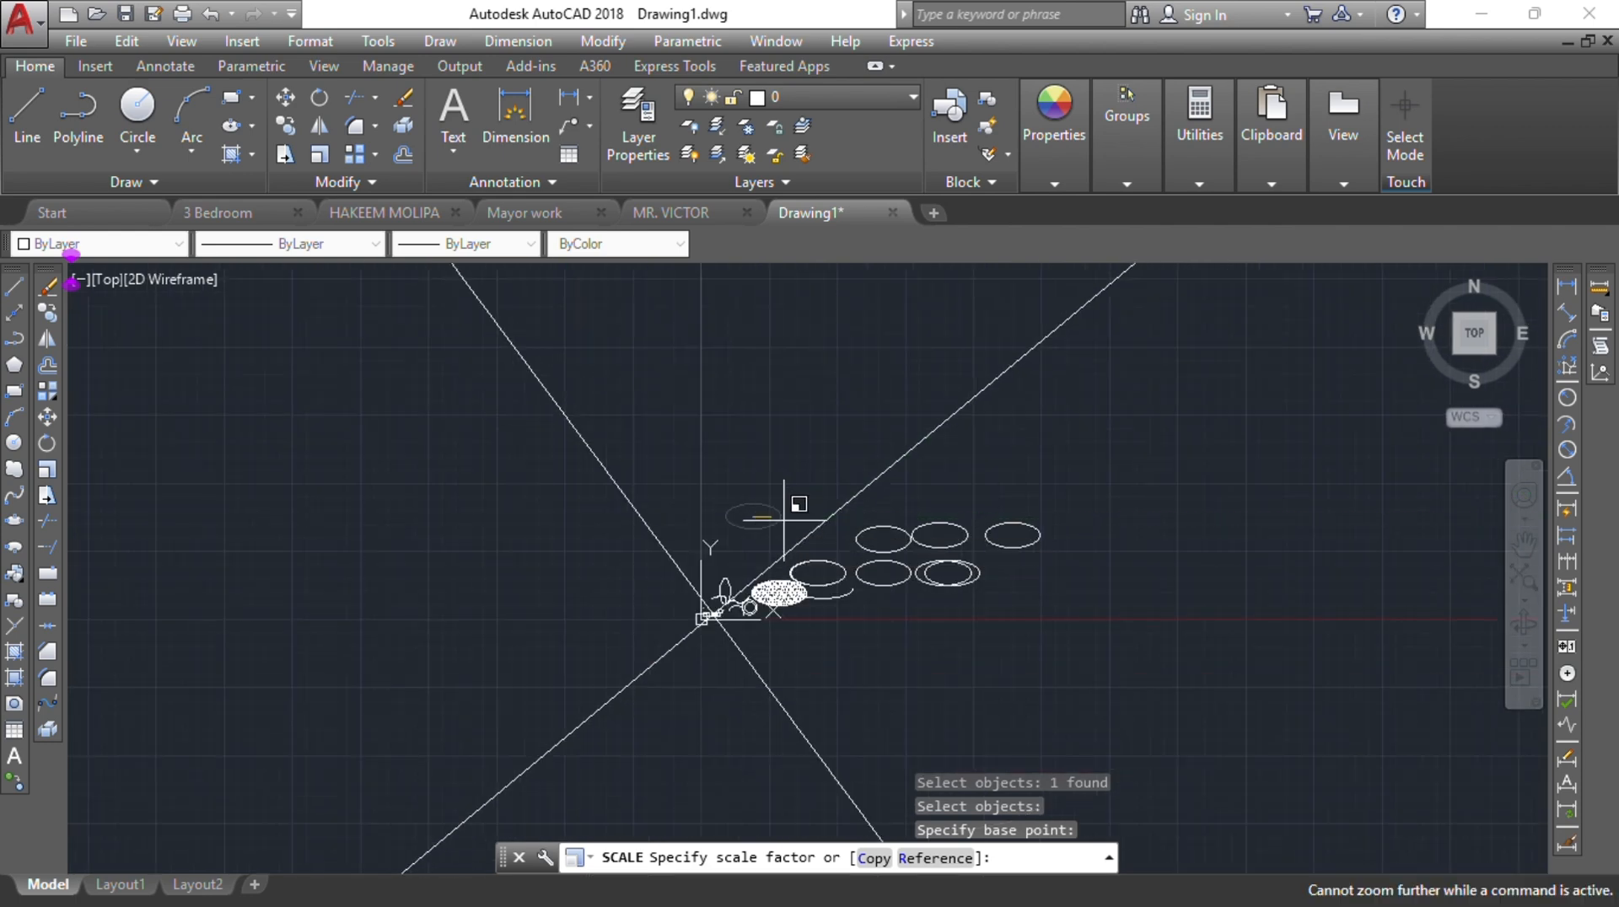
{"action": "scroll", "coordinate": [767, 489], "scroll_direction": "up", "scroll_amount": 2}
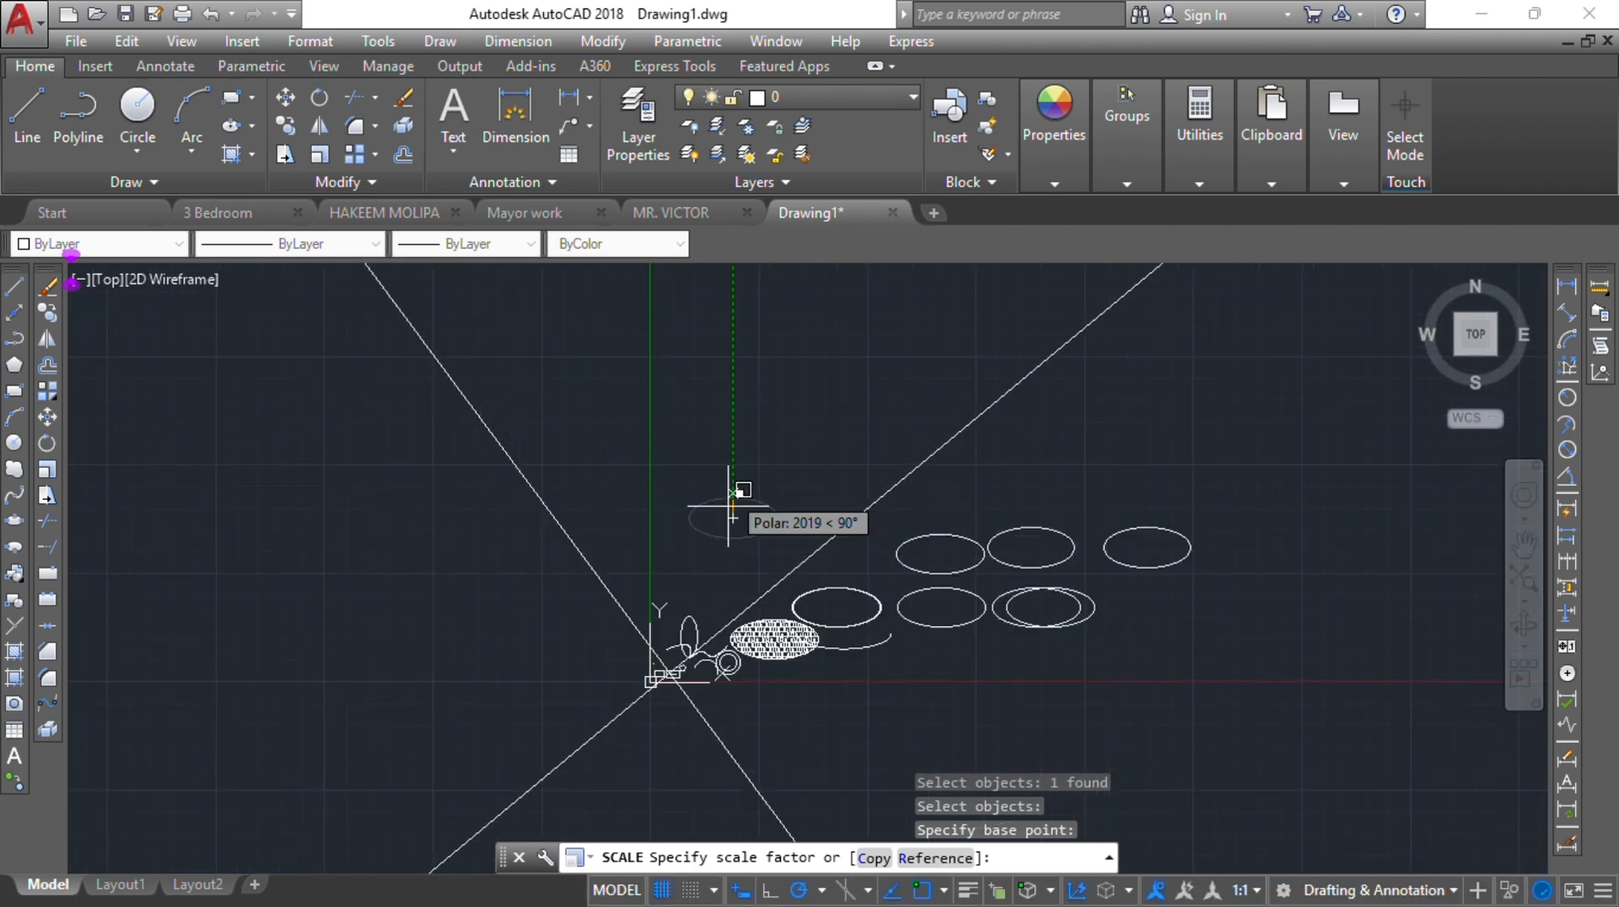
{"action": "scroll", "coordinate": [746, 505], "scroll_direction": "up", "scroll_amount": 5}
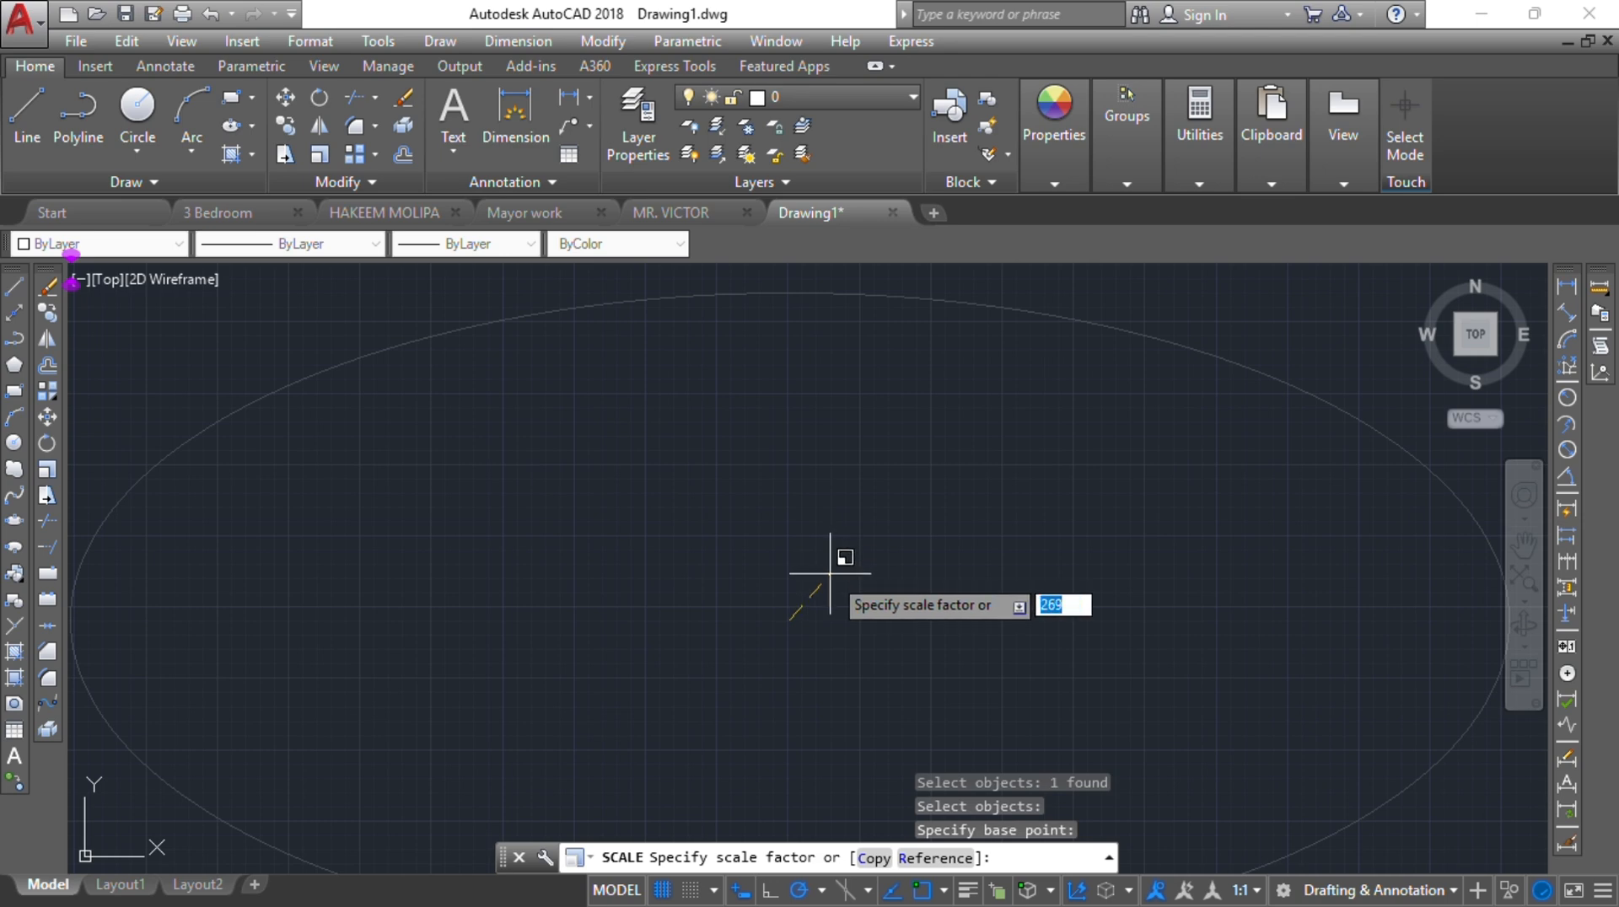
{"action": "scroll", "coordinate": [810, 581], "scroll_direction": "down", "scroll_amount": 3}
{"action": "key", "text": "Escape"}
Scale the relocated ellipse with 1 as the base point entry and a scale factor of 2
{"action": "left_click", "coordinate": [753, 566]}
{"action": "left_click", "coordinate": [621, 741]}
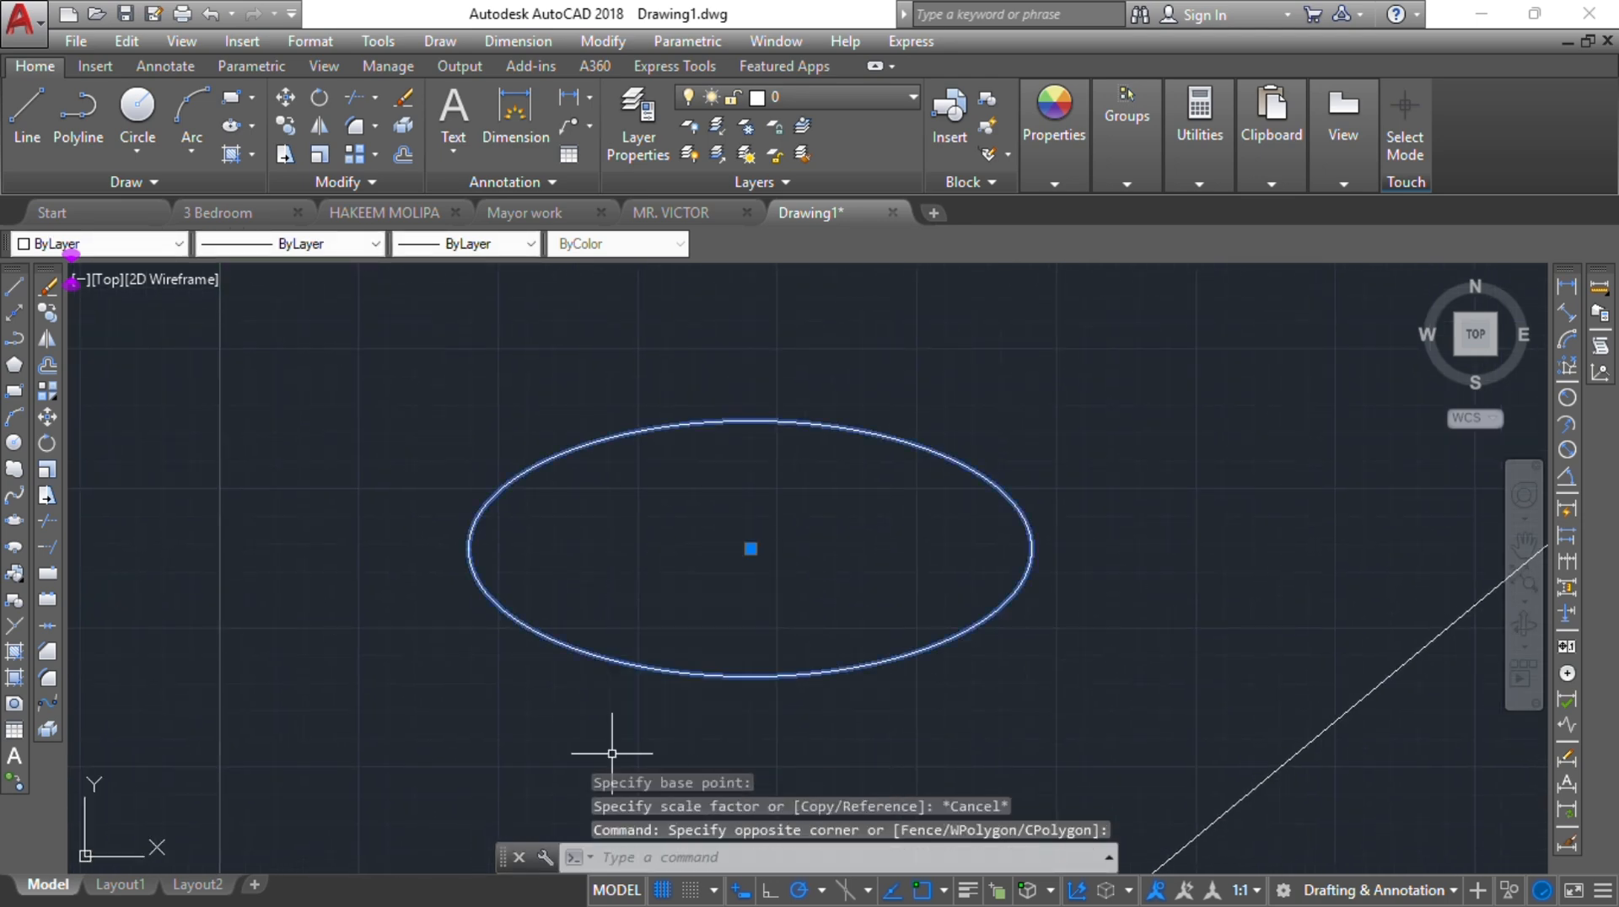
{"action": "type", "text": "sc"}
{"action": "key", "text": "Return"}
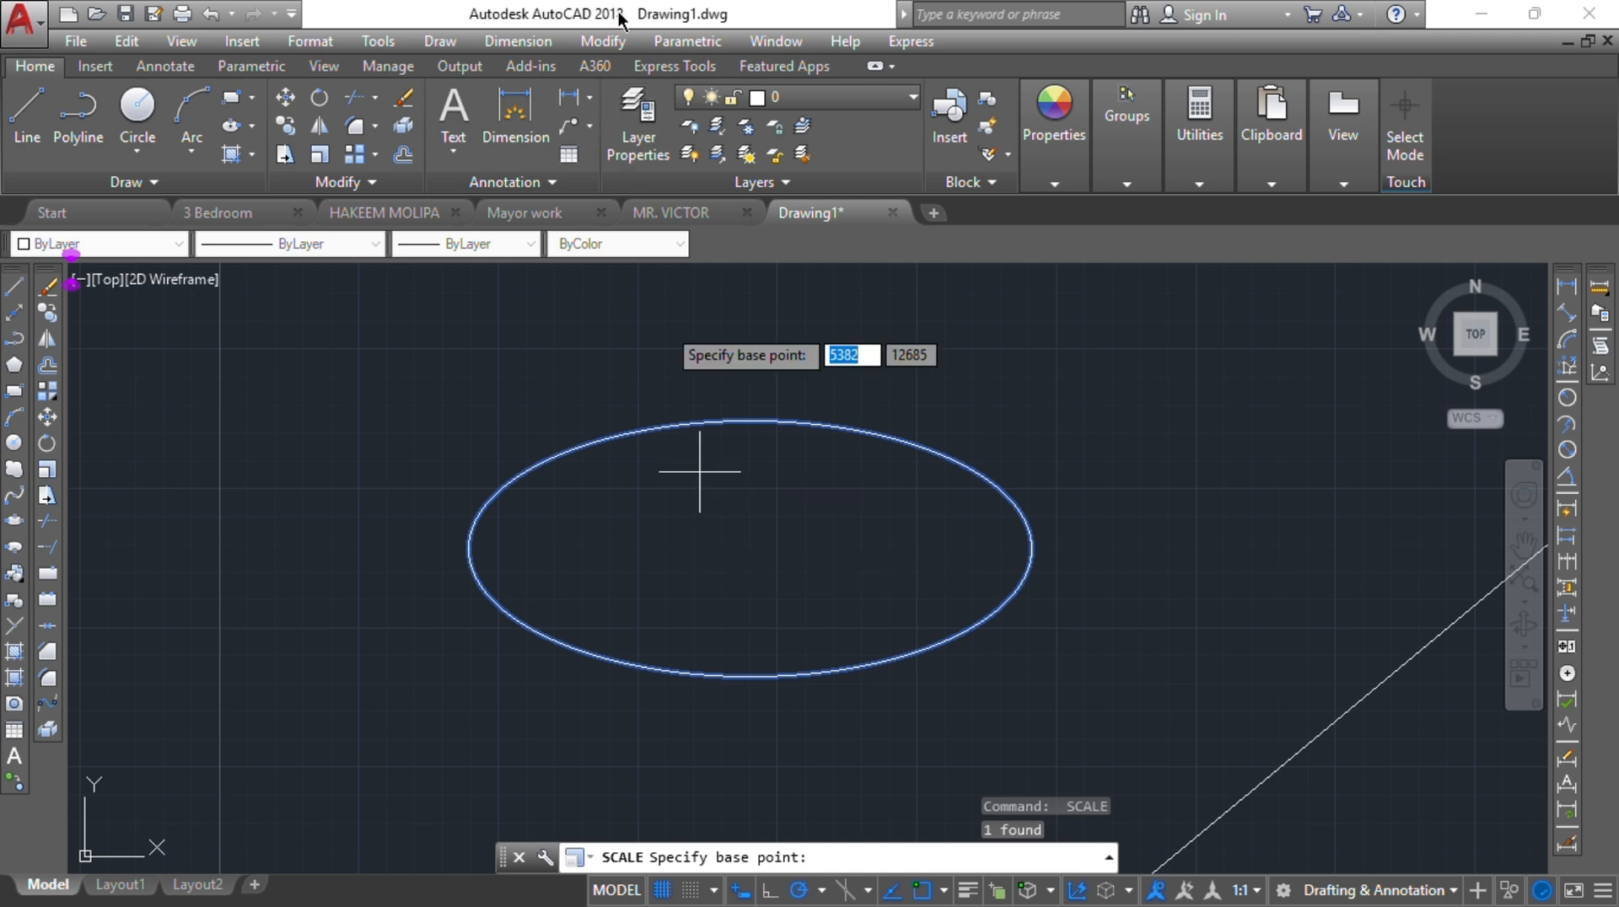
{"action": "scroll", "coordinate": [467, 421], "scroll_direction": "down", "scroll_amount": 2}
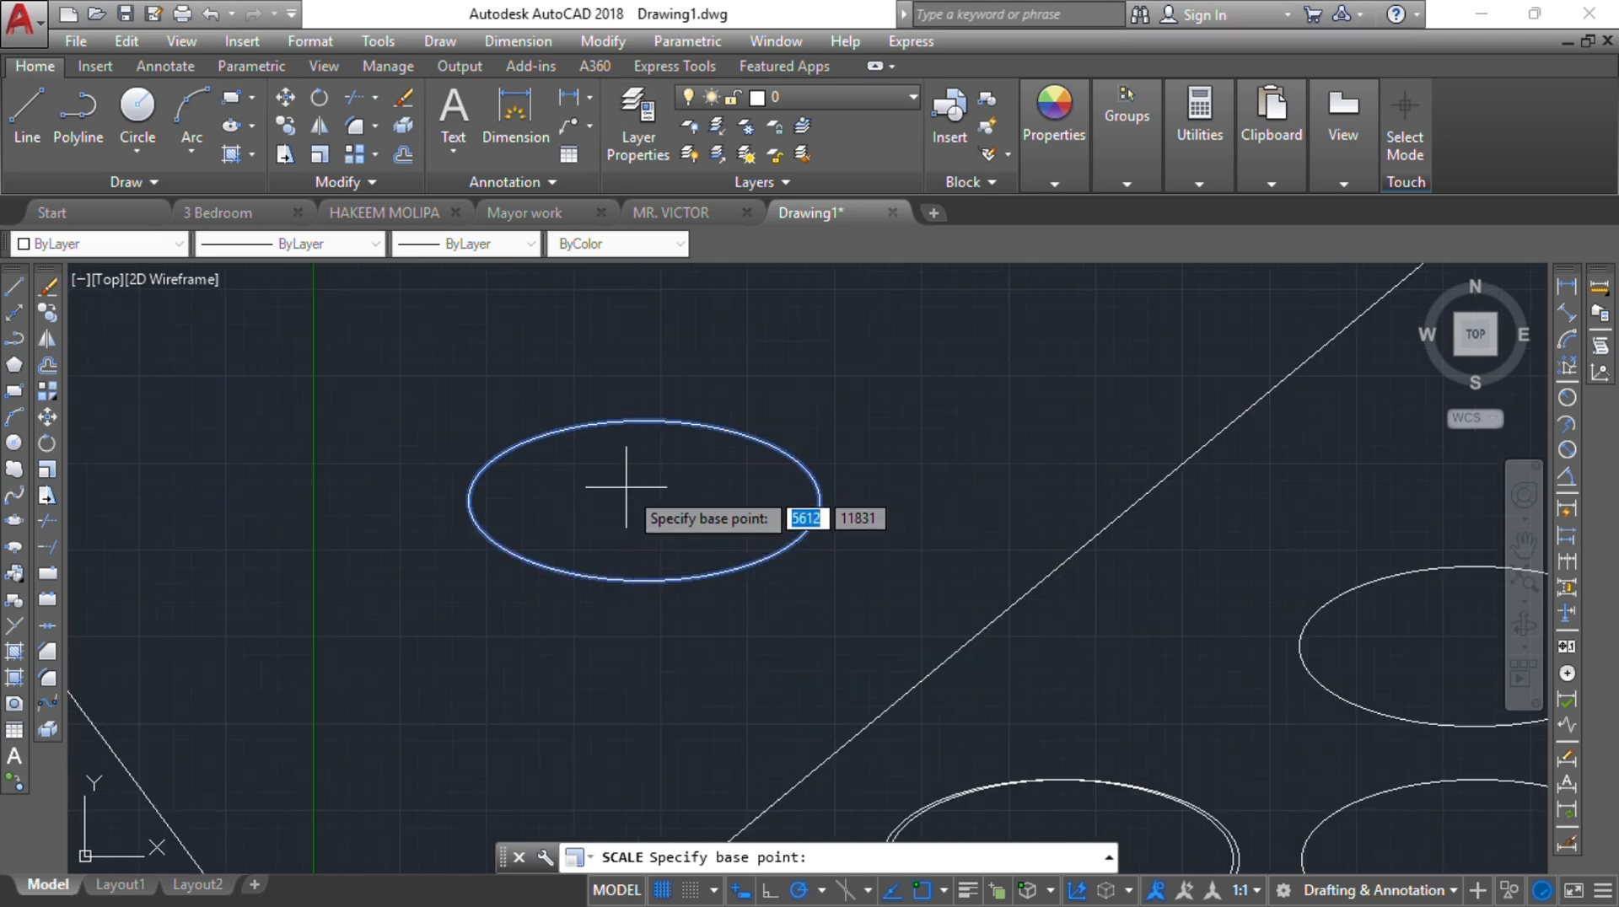
{"action": "scroll", "coordinate": [652, 481], "scroll_direction": "down", "scroll_amount": 2}
{"action": "scroll", "coordinate": [652, 481], "scroll_direction": "up", "scroll_amount": 4}
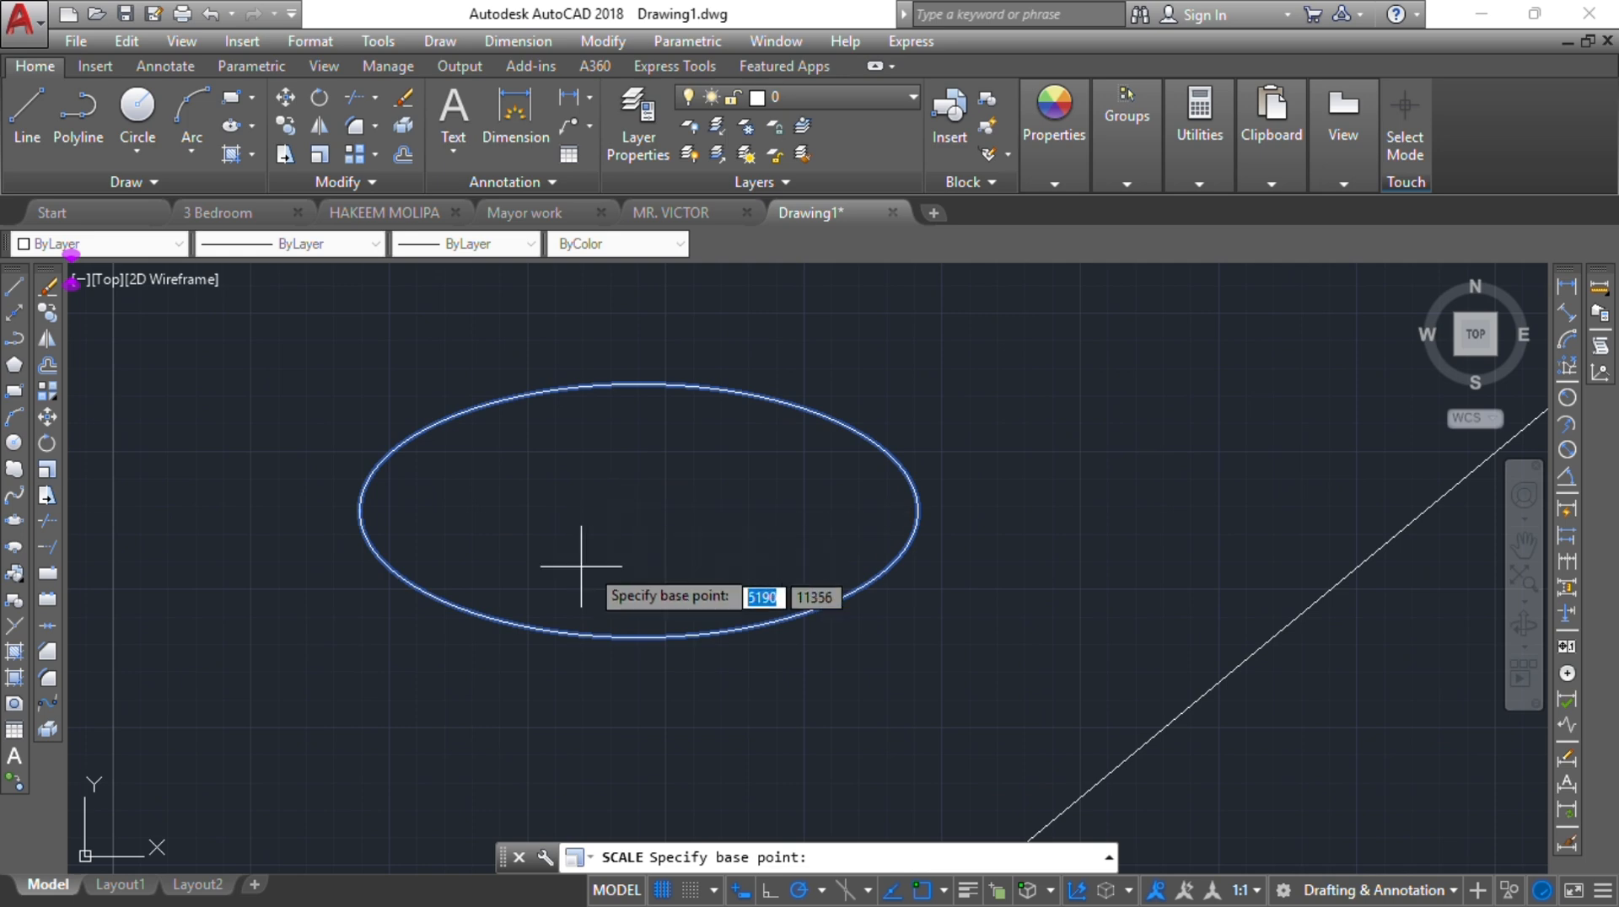
{"action": "middle_click_drag", "start_coordinate": [580, 539], "coordinate": [759, 587]}
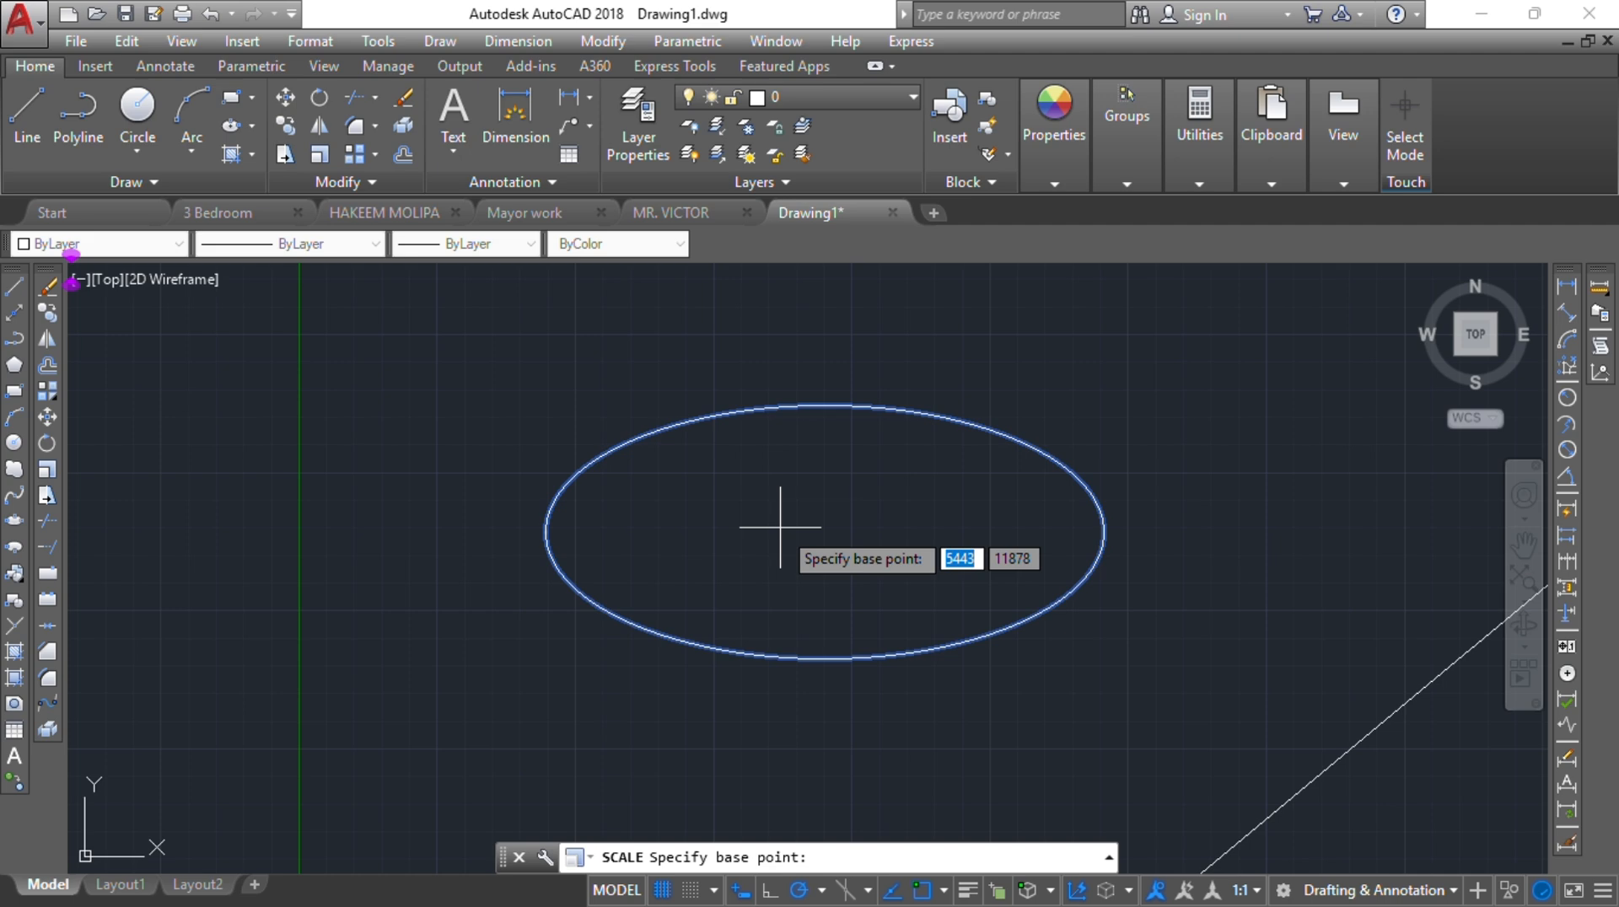
{"action": "type", "text": "1"}
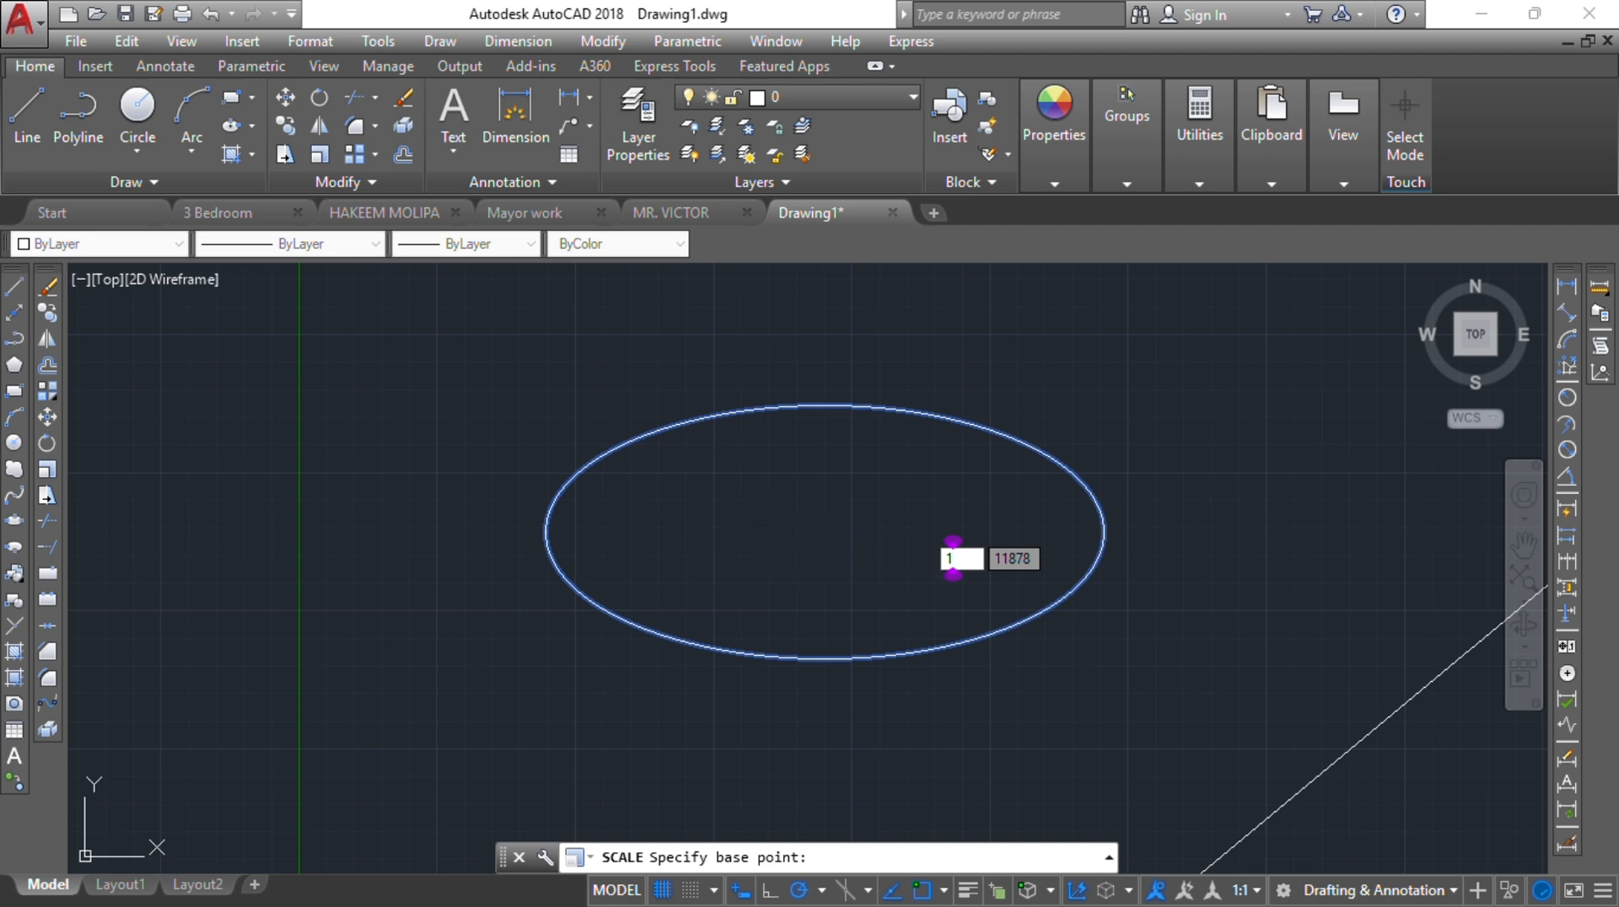
{"action": "key", "text": "Return"}
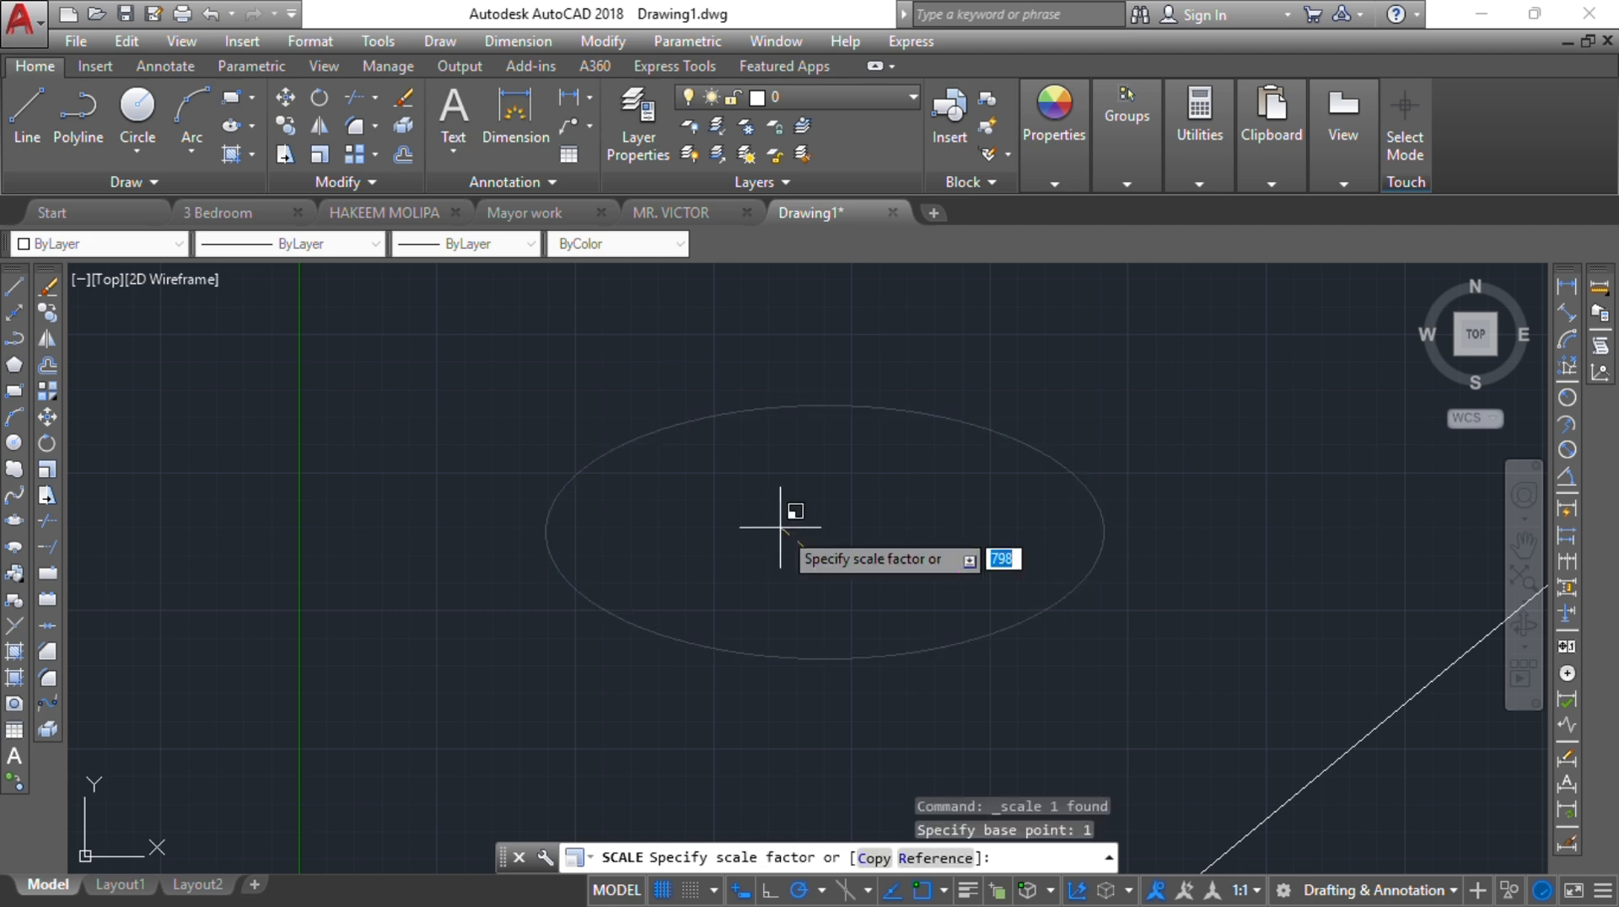
{"action": "type", "text": "2"}
{"action": "key", "text": "Return"}
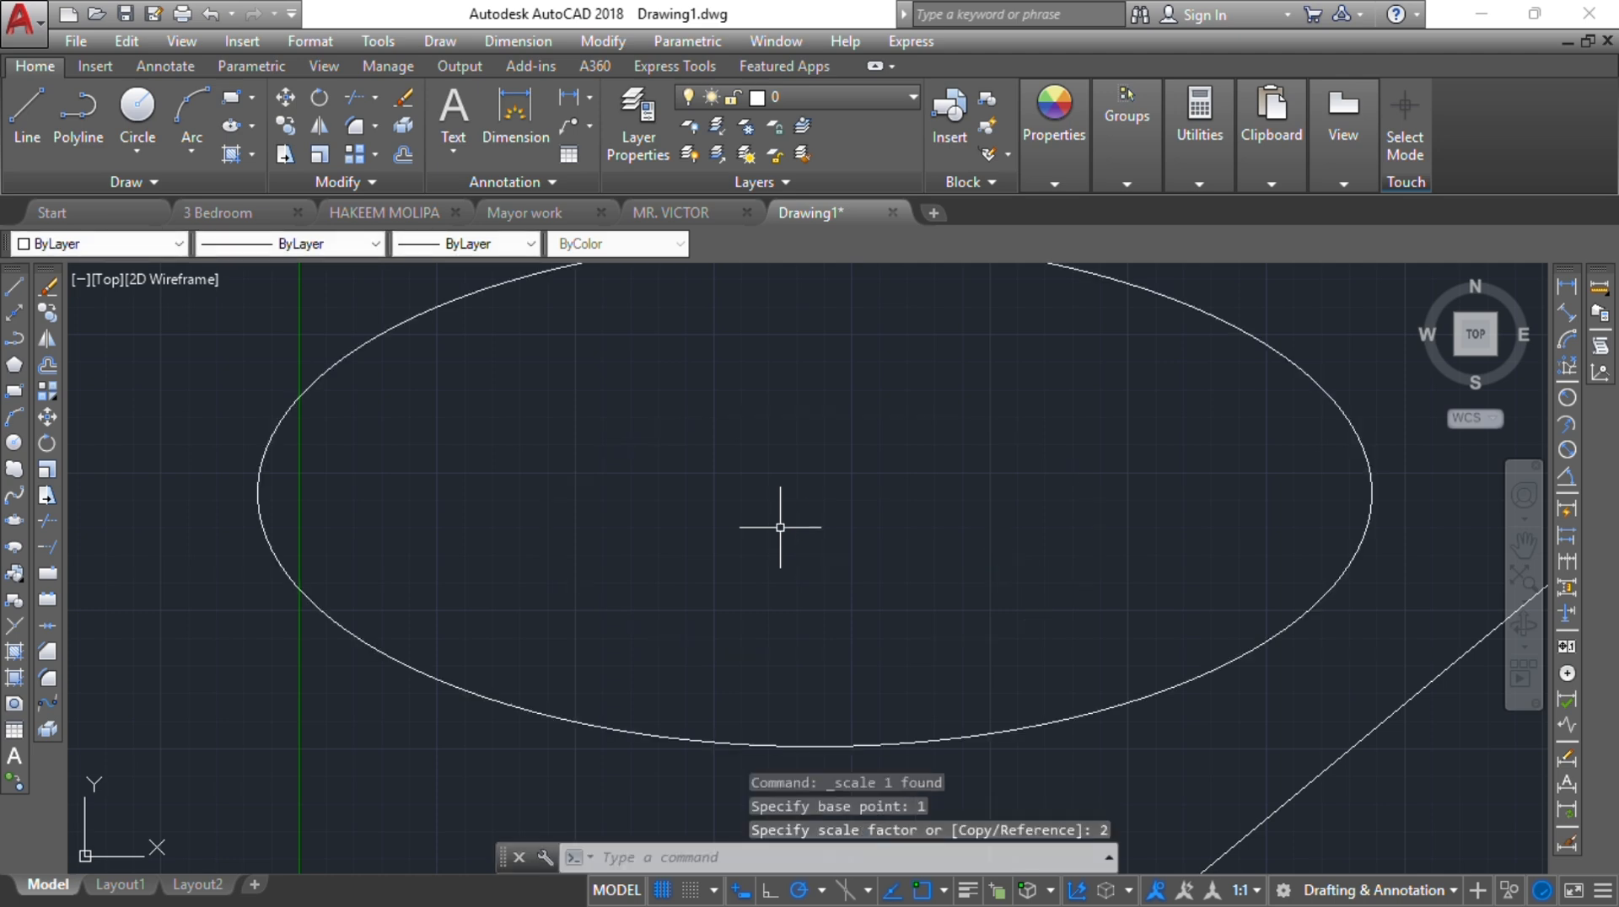
Try to scale the enlarged ellipse back down with 2 as the base point entry and a scale factor of 1
{"action": "left_click", "coordinate": [476, 696]}
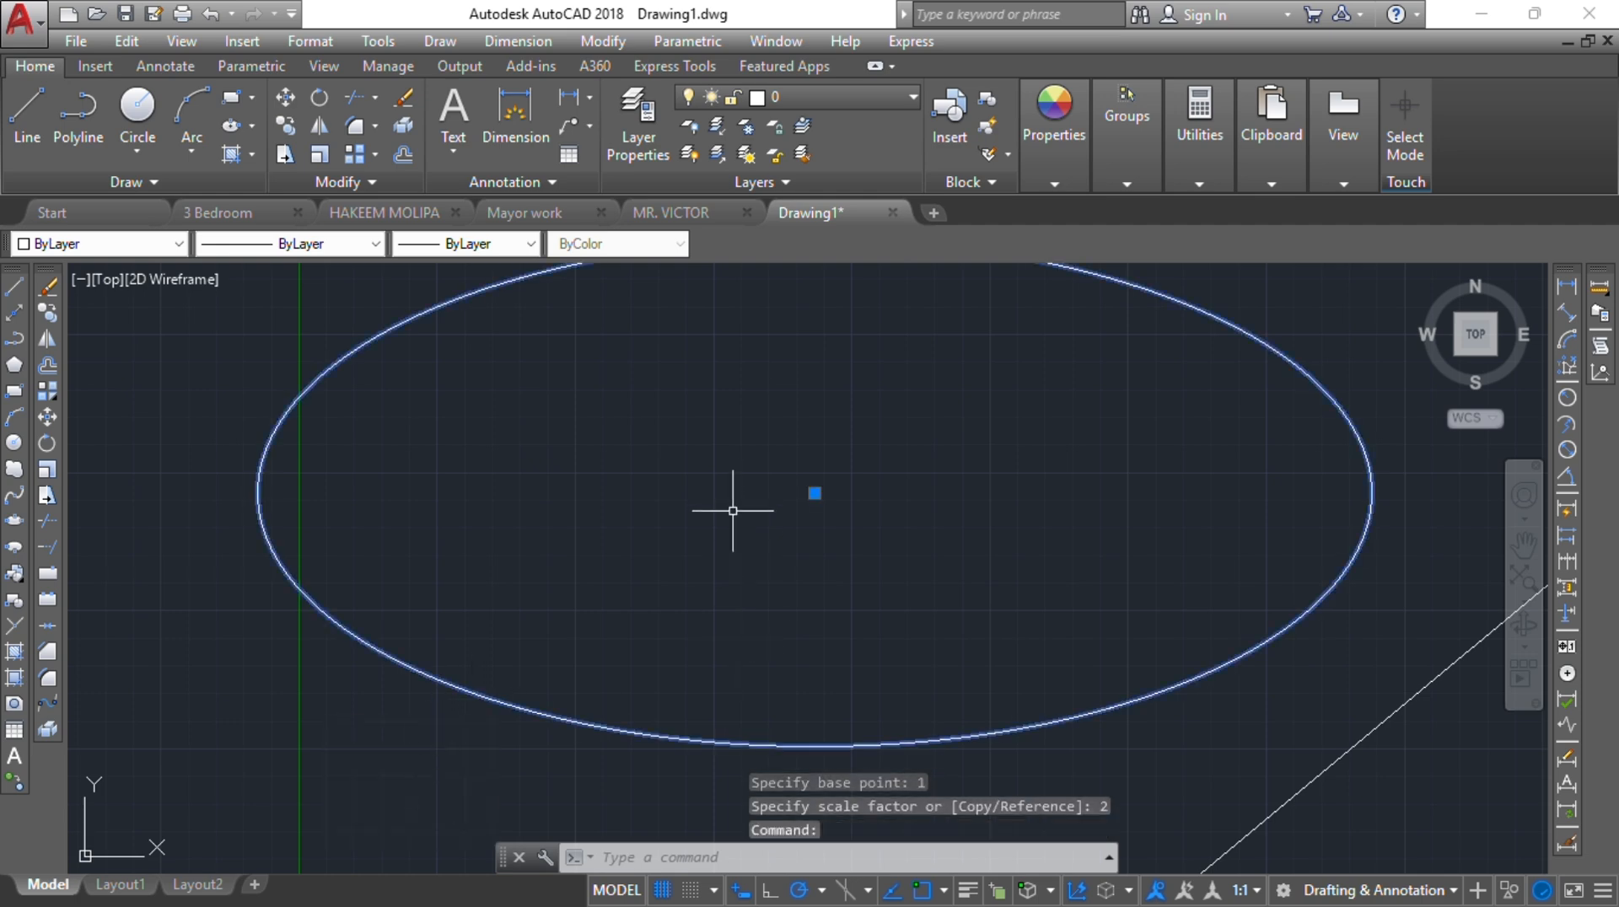
{"action": "type", "text": "sc"}
{"action": "key", "text": "Return"}
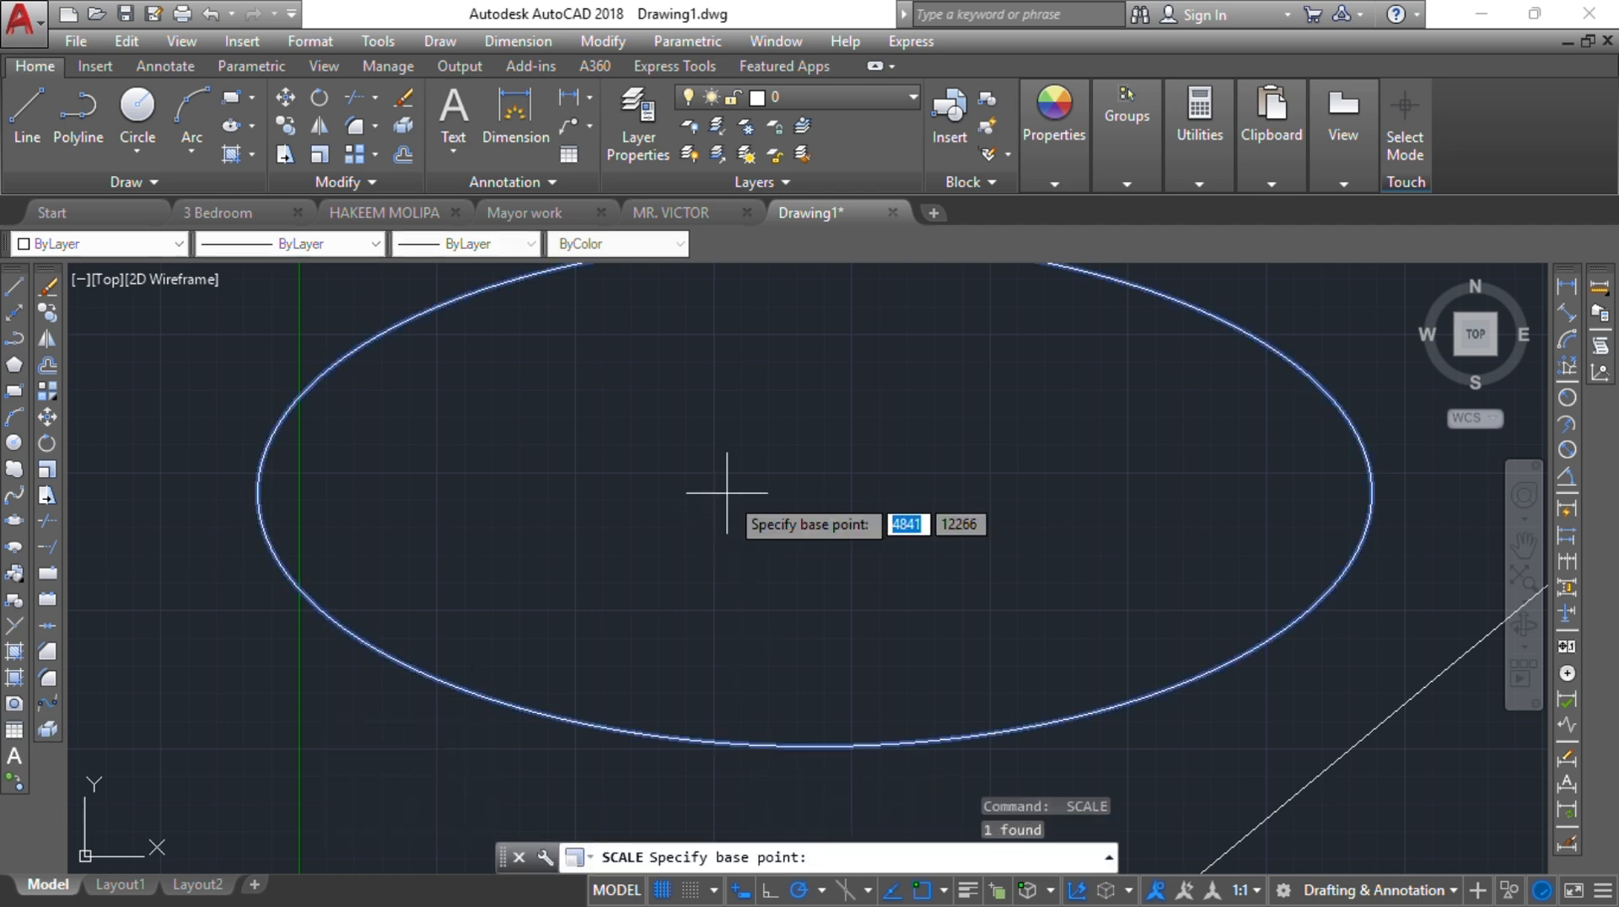
{"action": "type", "text": "2"}
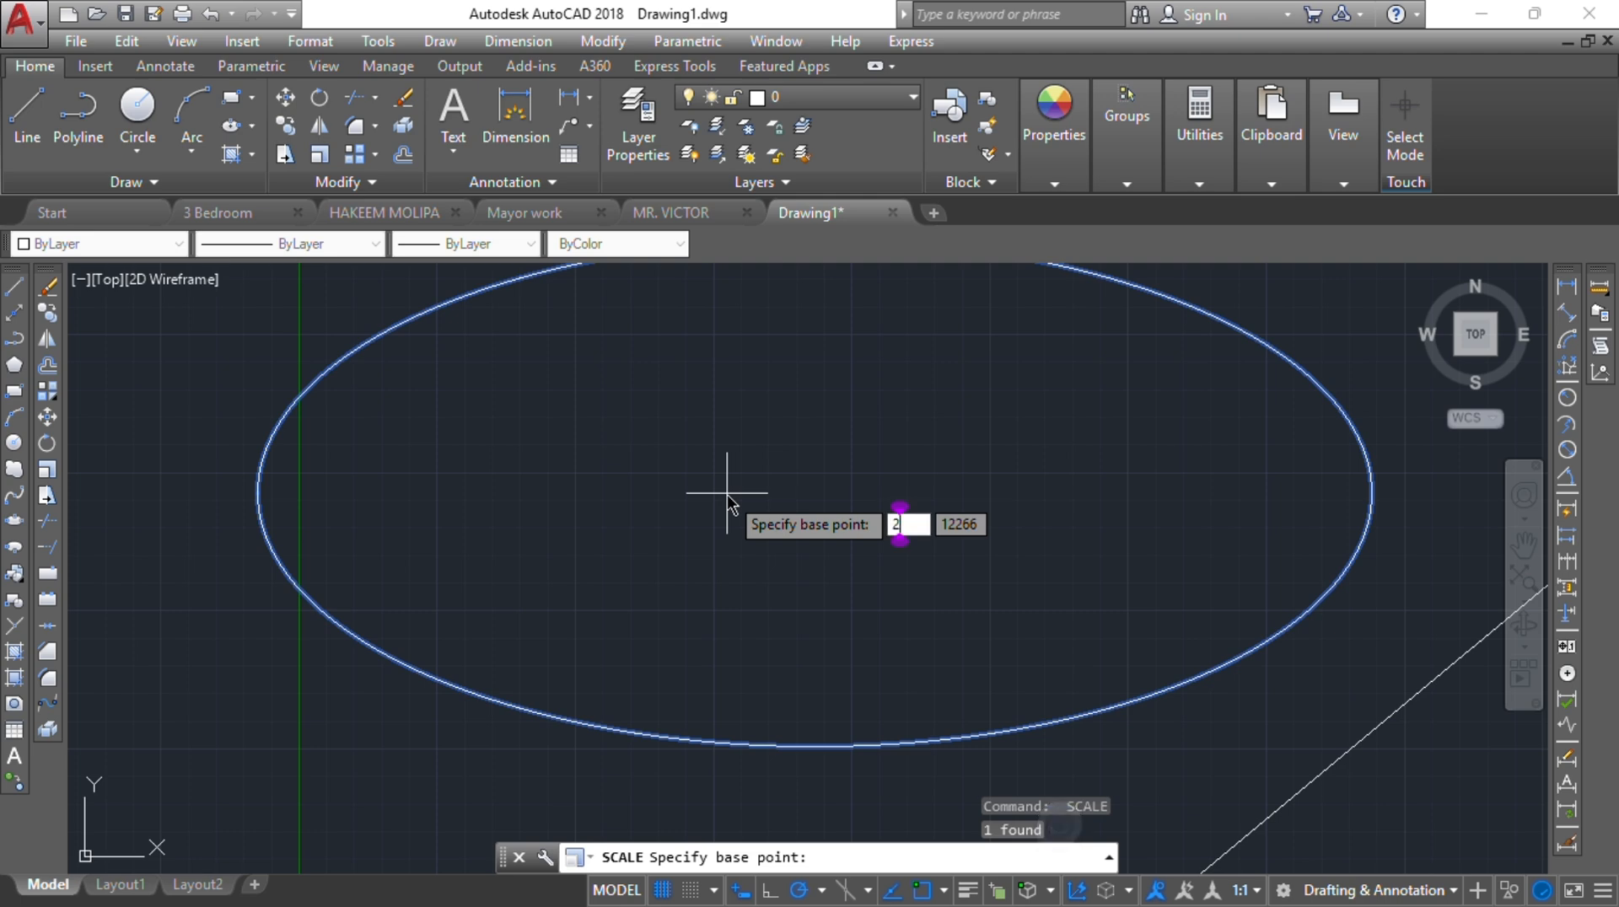
{"action": "key", "text": "Return"}
{"action": "type", "text": "1"}
{"action": "key", "text": "Return"}
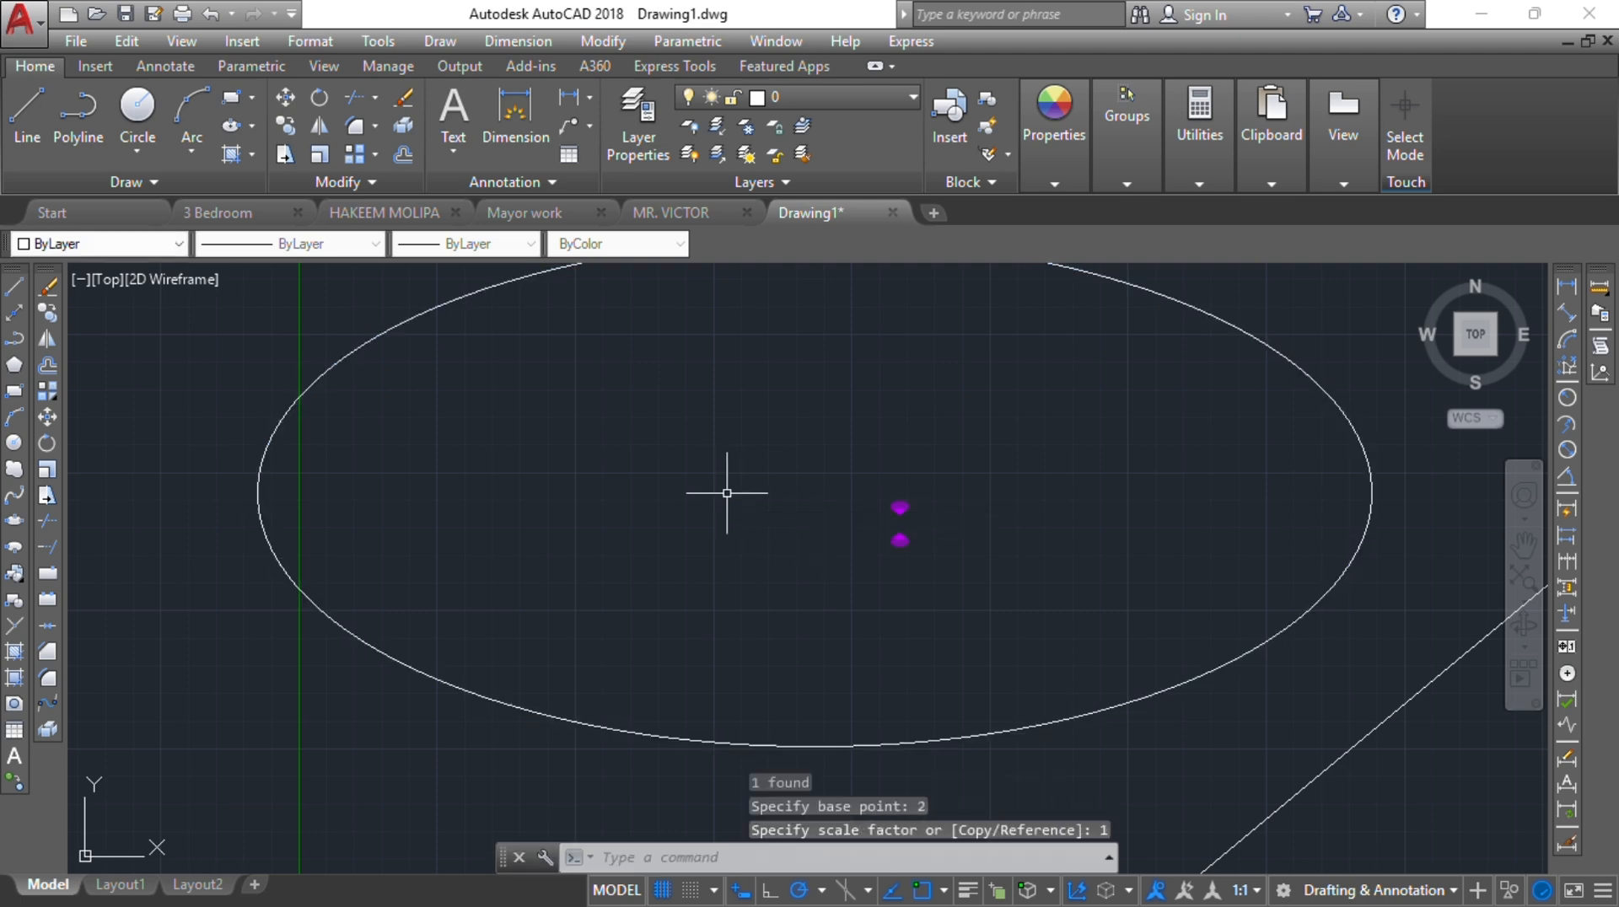
Scale the enlarged ellipse with 1 as the base point entry and a scale factor of .5
{"action": "left_click", "coordinate": [595, 718]}
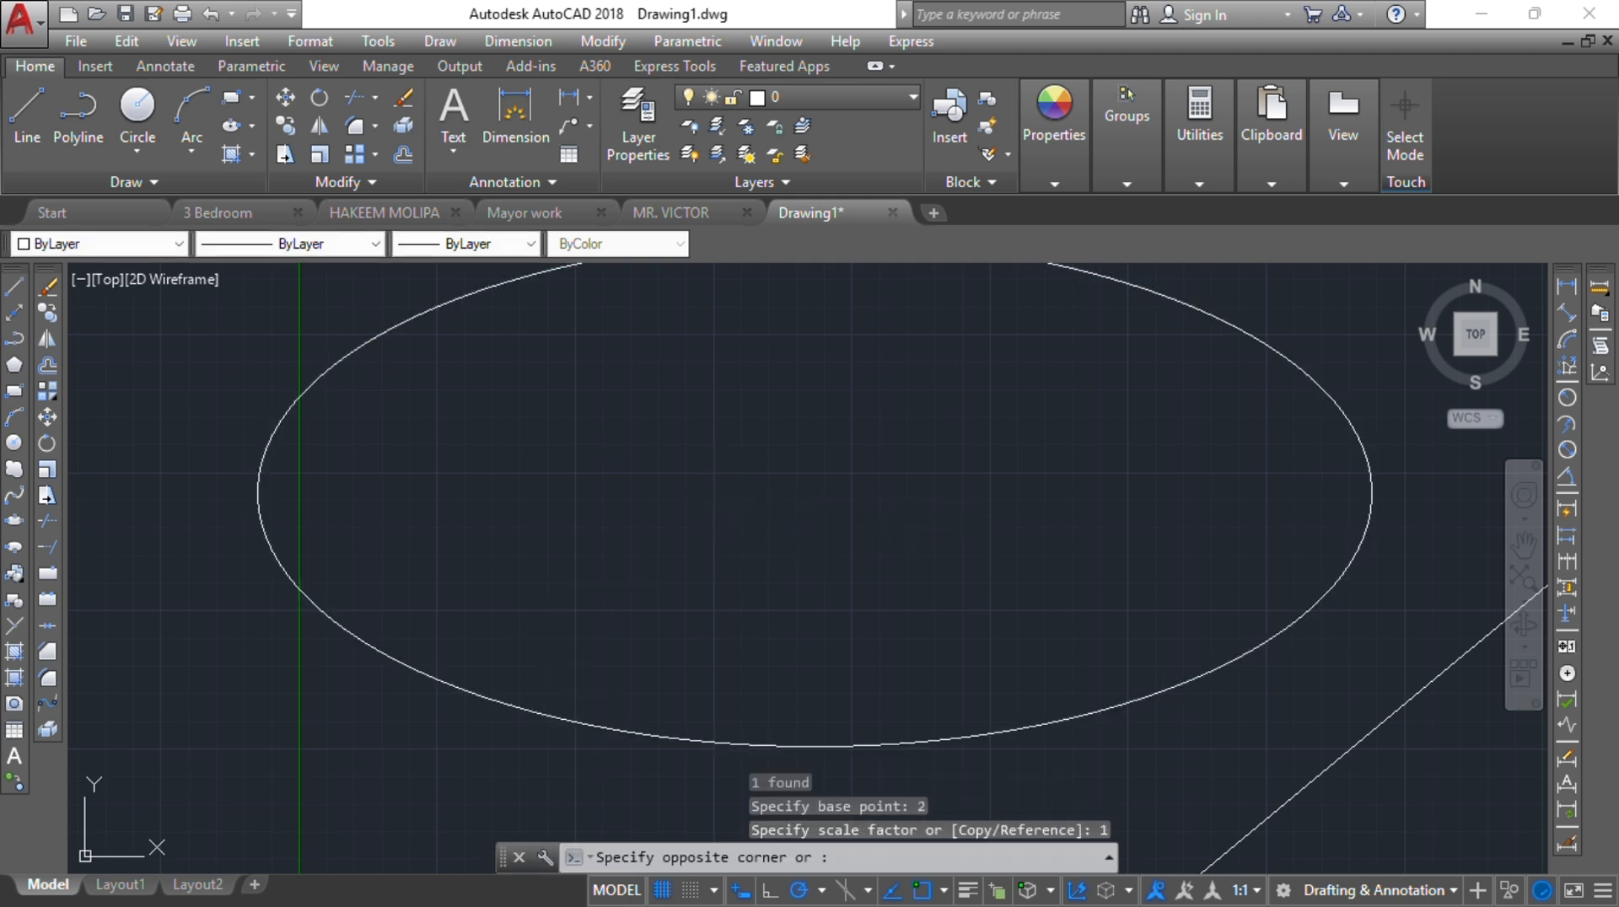
{"action": "key", "text": "Escape"}
{"action": "left_click", "coordinate": [596, 640]}
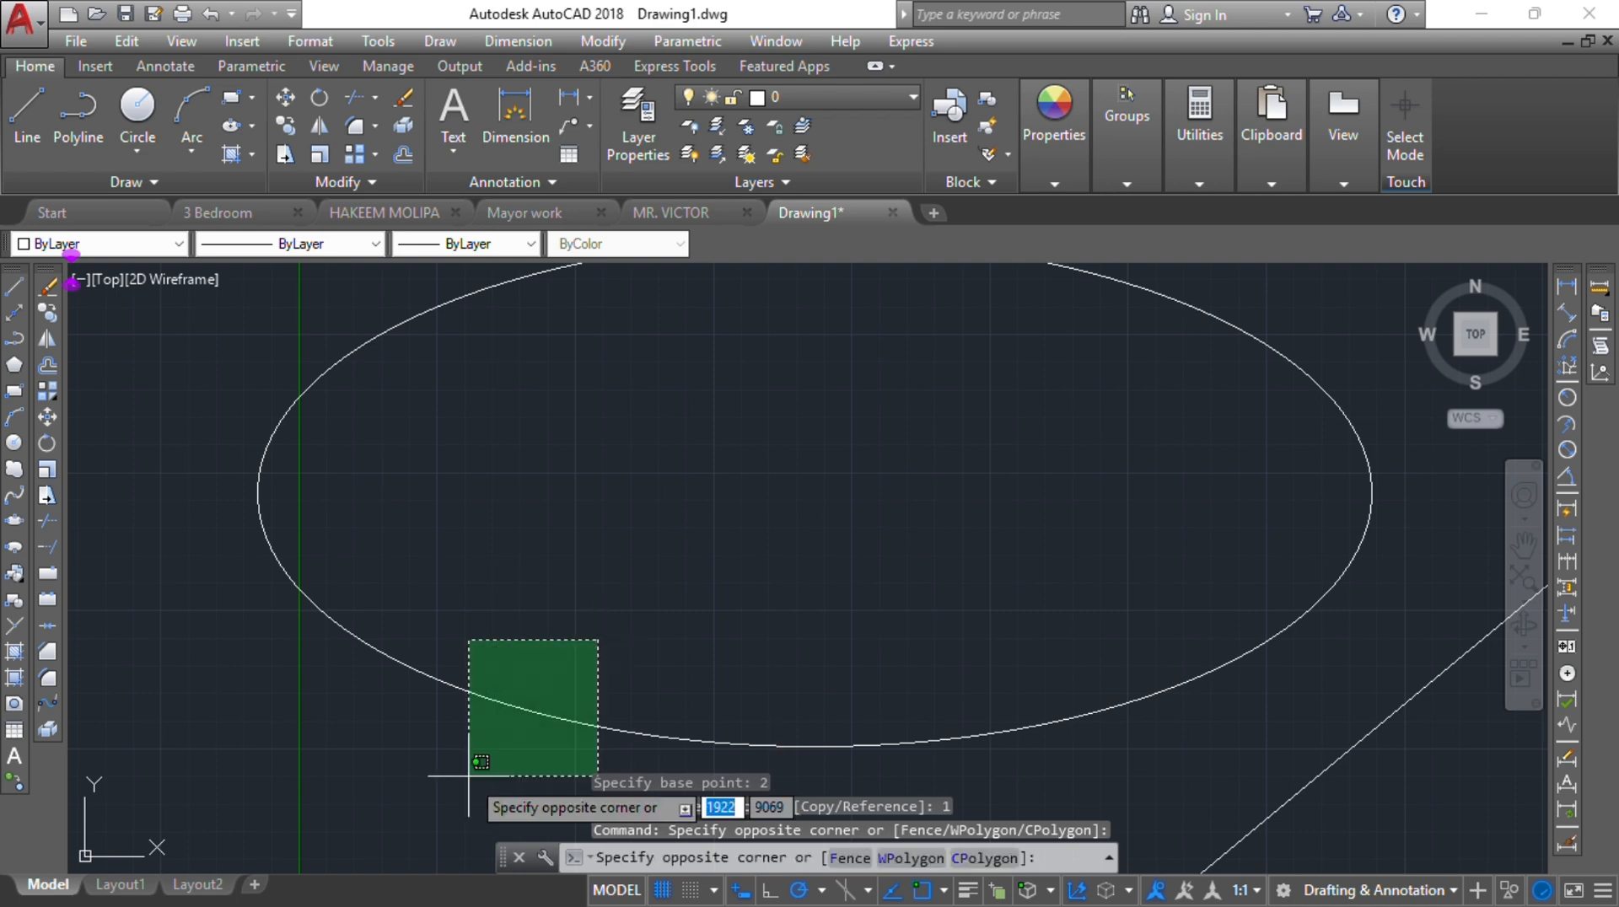
{"action": "left_click", "coordinate": [463, 776]}
{"action": "type", "text": "sc"}
{"action": "key", "text": "Return"}
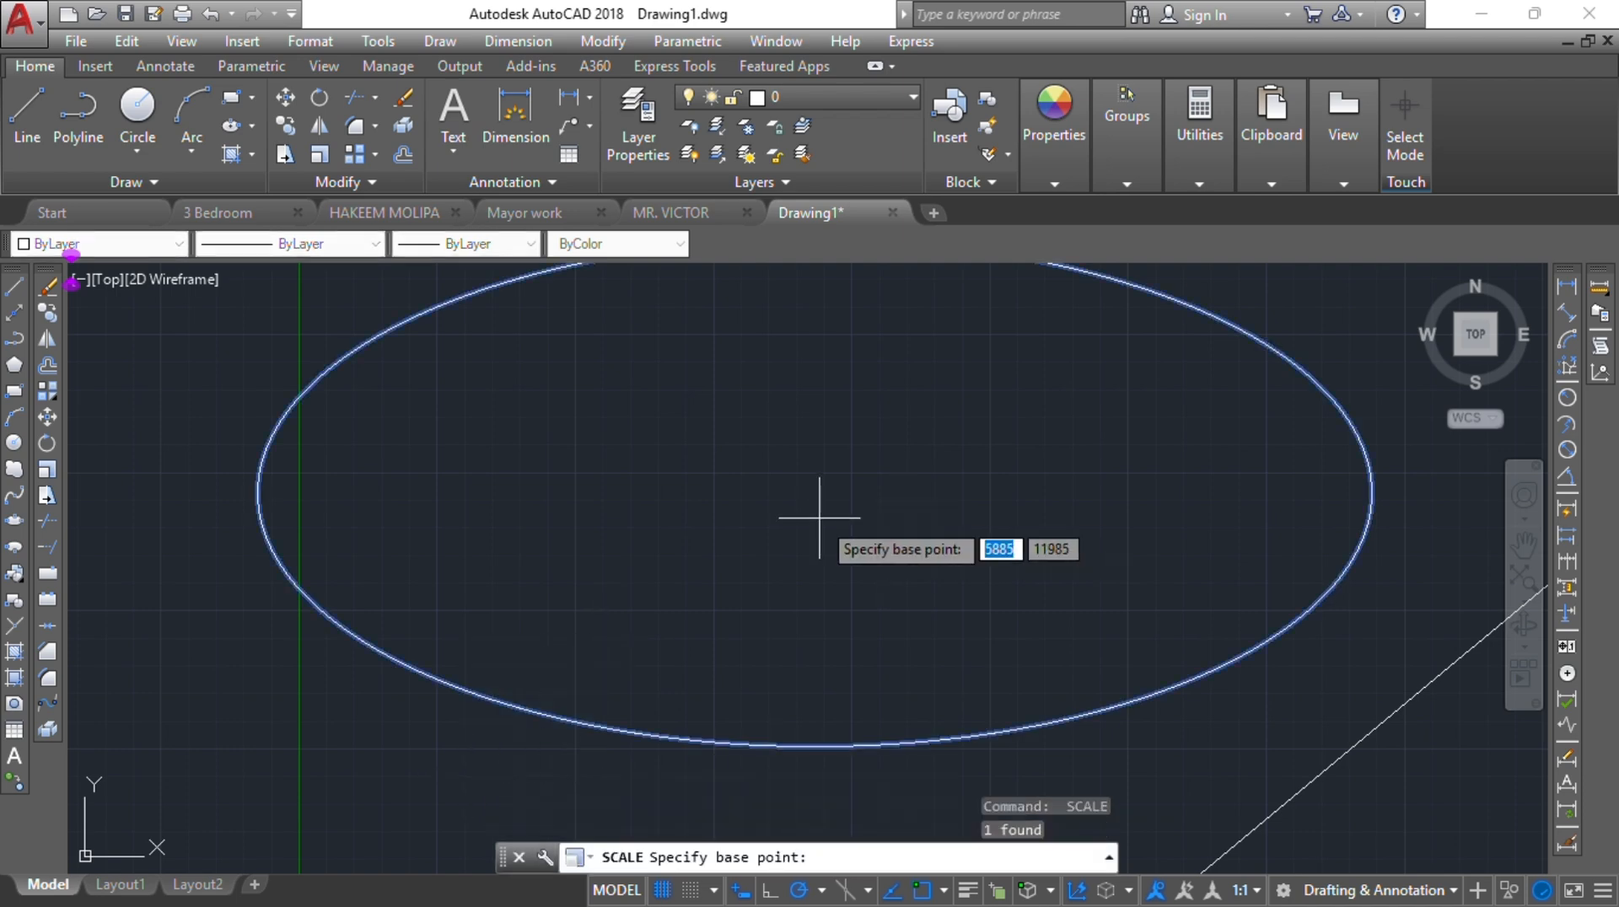
{"action": "type", "text": "1"}
{"action": "key", "text": "Return"}
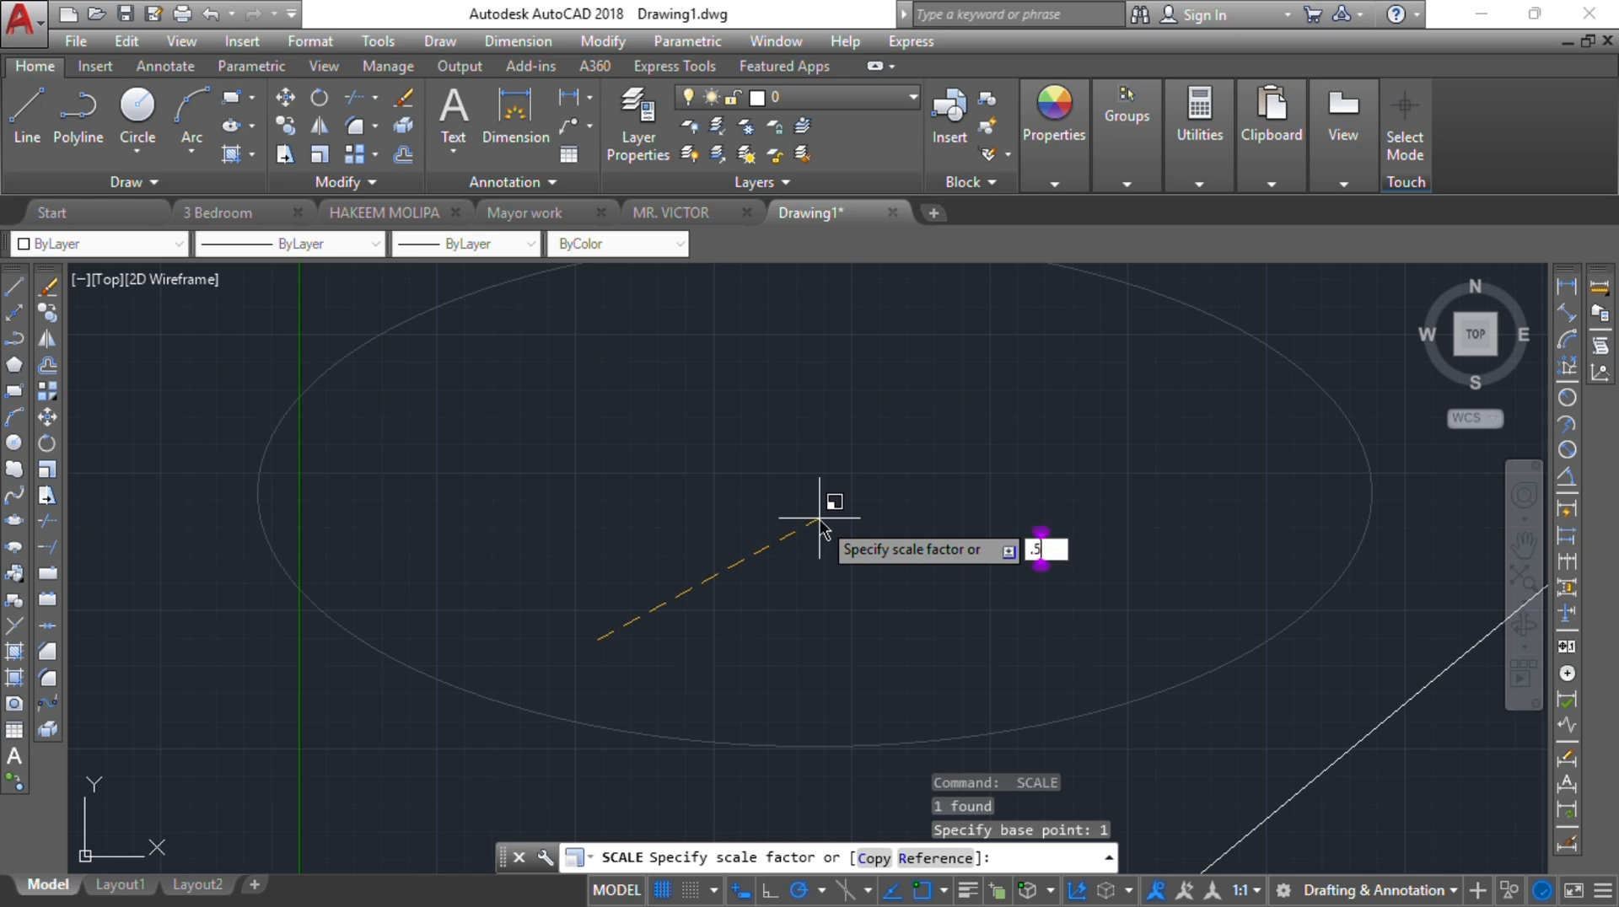
{"action": "key", "text": "Return"}
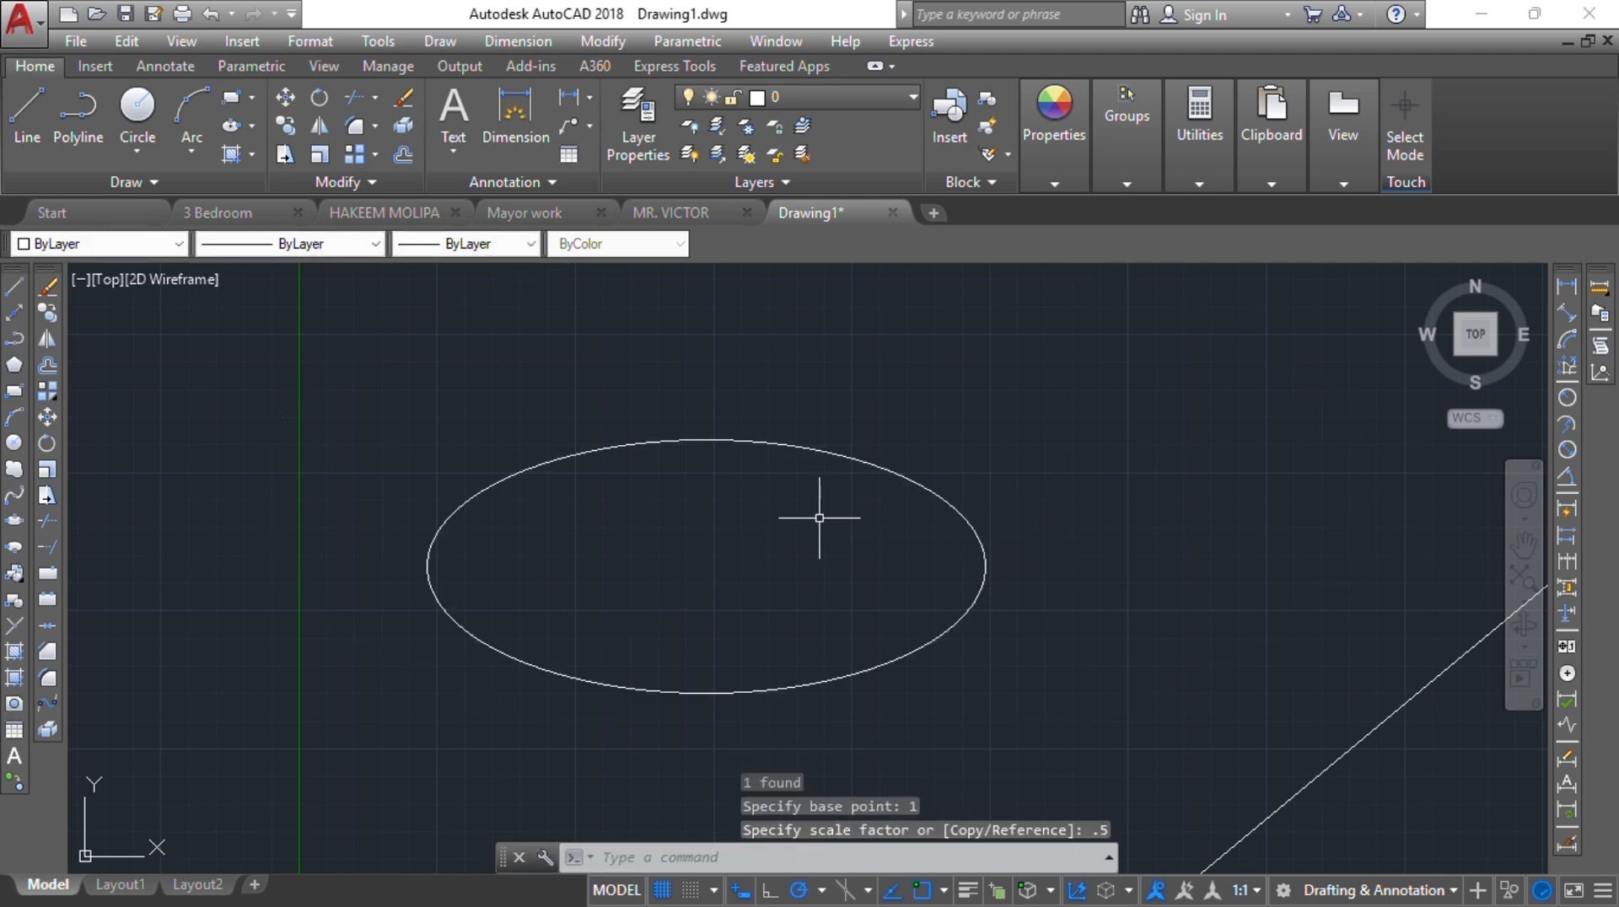
Select the reduced ellipse and try to scale it again with the entries 1 and .5
{"action": "left_click", "coordinate": [701, 701]}
{"action": "type", "text": "1"}
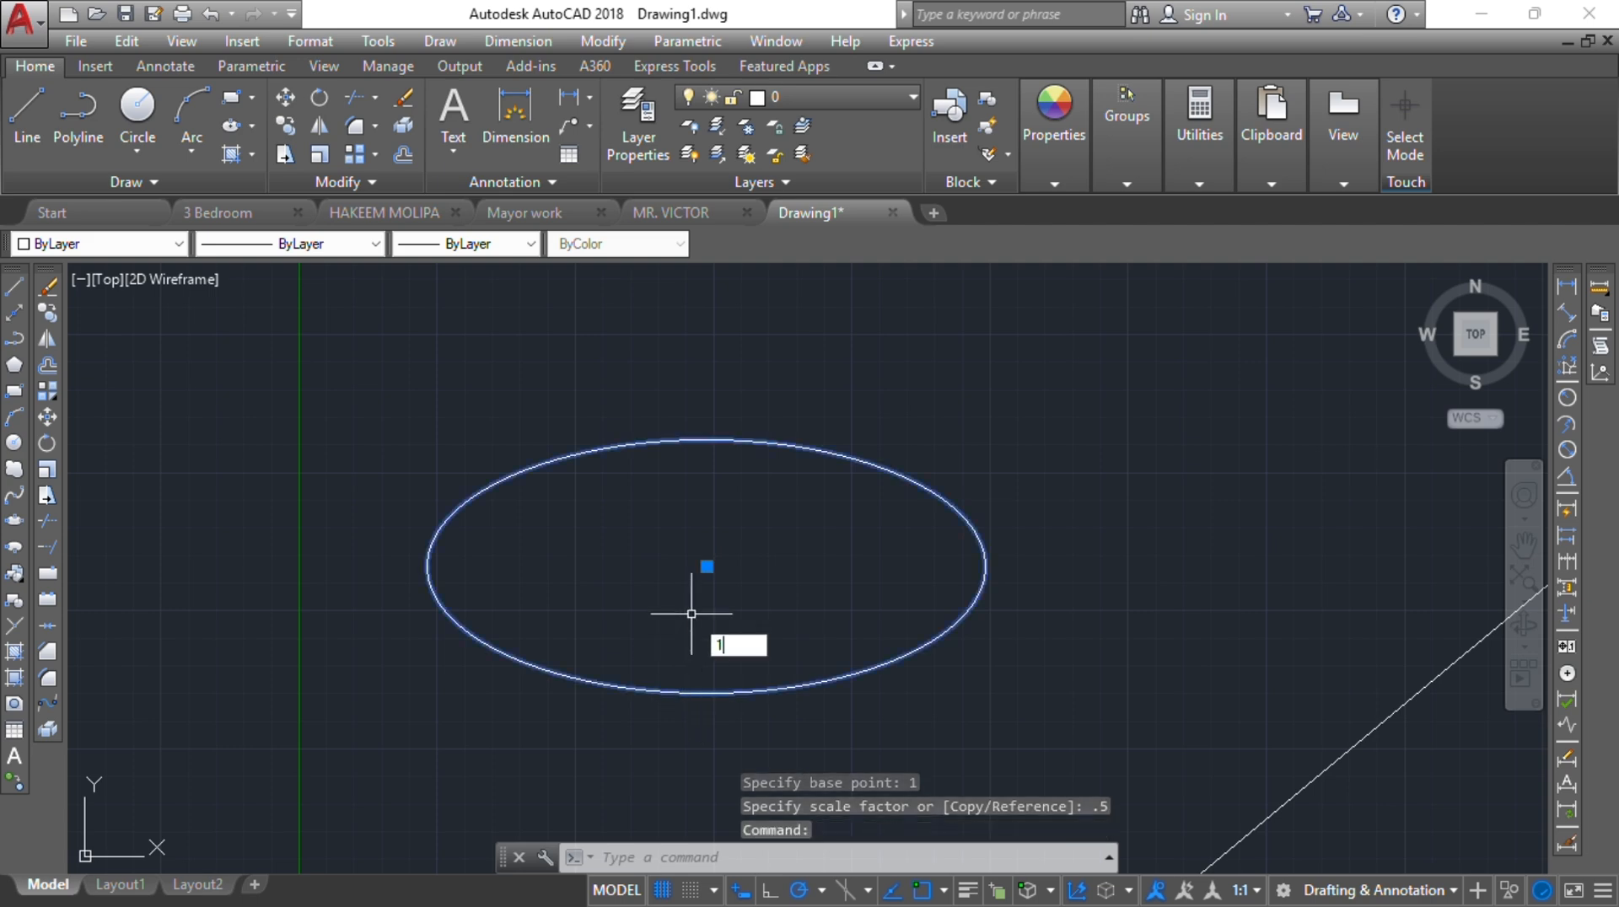
{"action": "key", "text": "Return"}
{"action": "type", "text": ".5"}
{"action": "key", "text": "Return"}
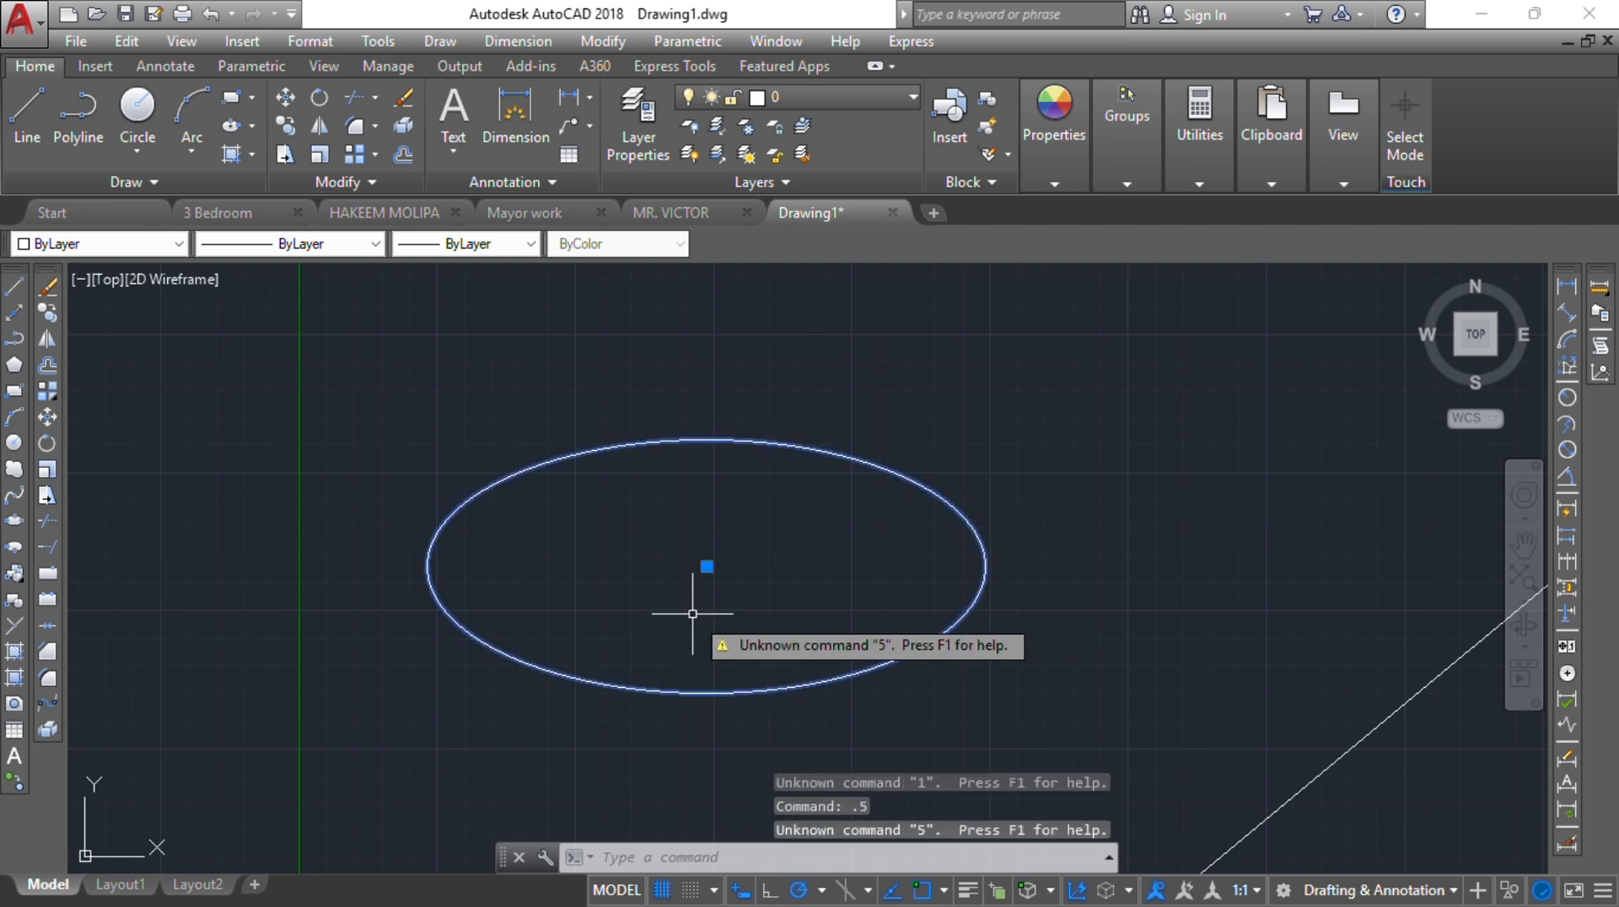
Scale the ellipse again with 1 as the base point entry and a scale factor of .5
{"action": "key", "text": "Escape"}
{"action": "key", "text": "Escape"}
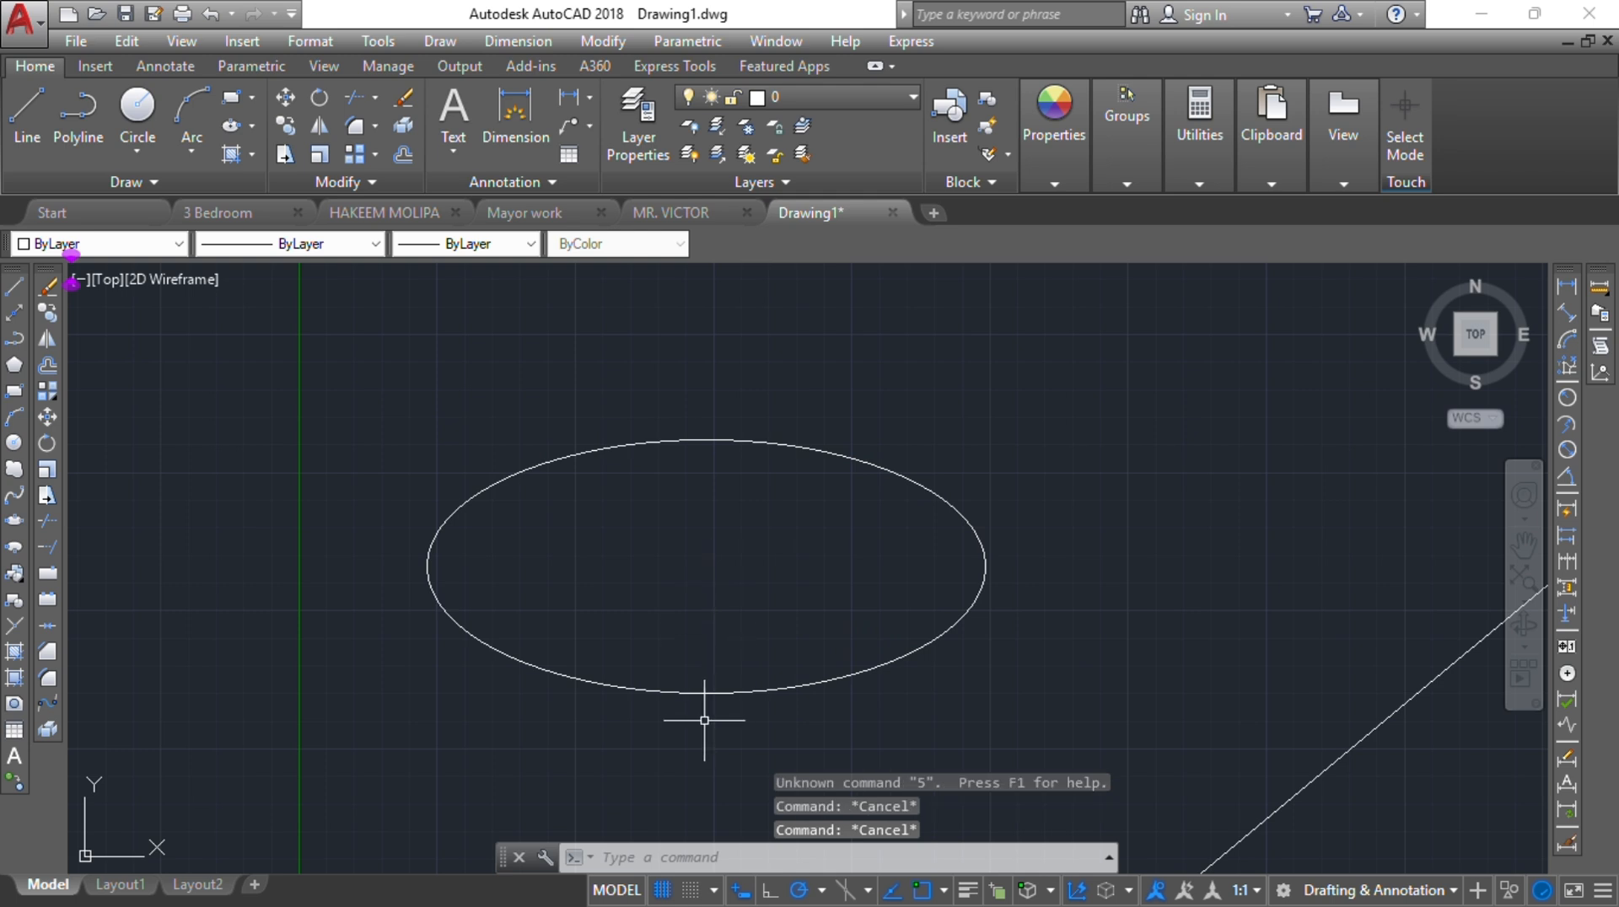
{"action": "left_click", "coordinate": [720, 678]}
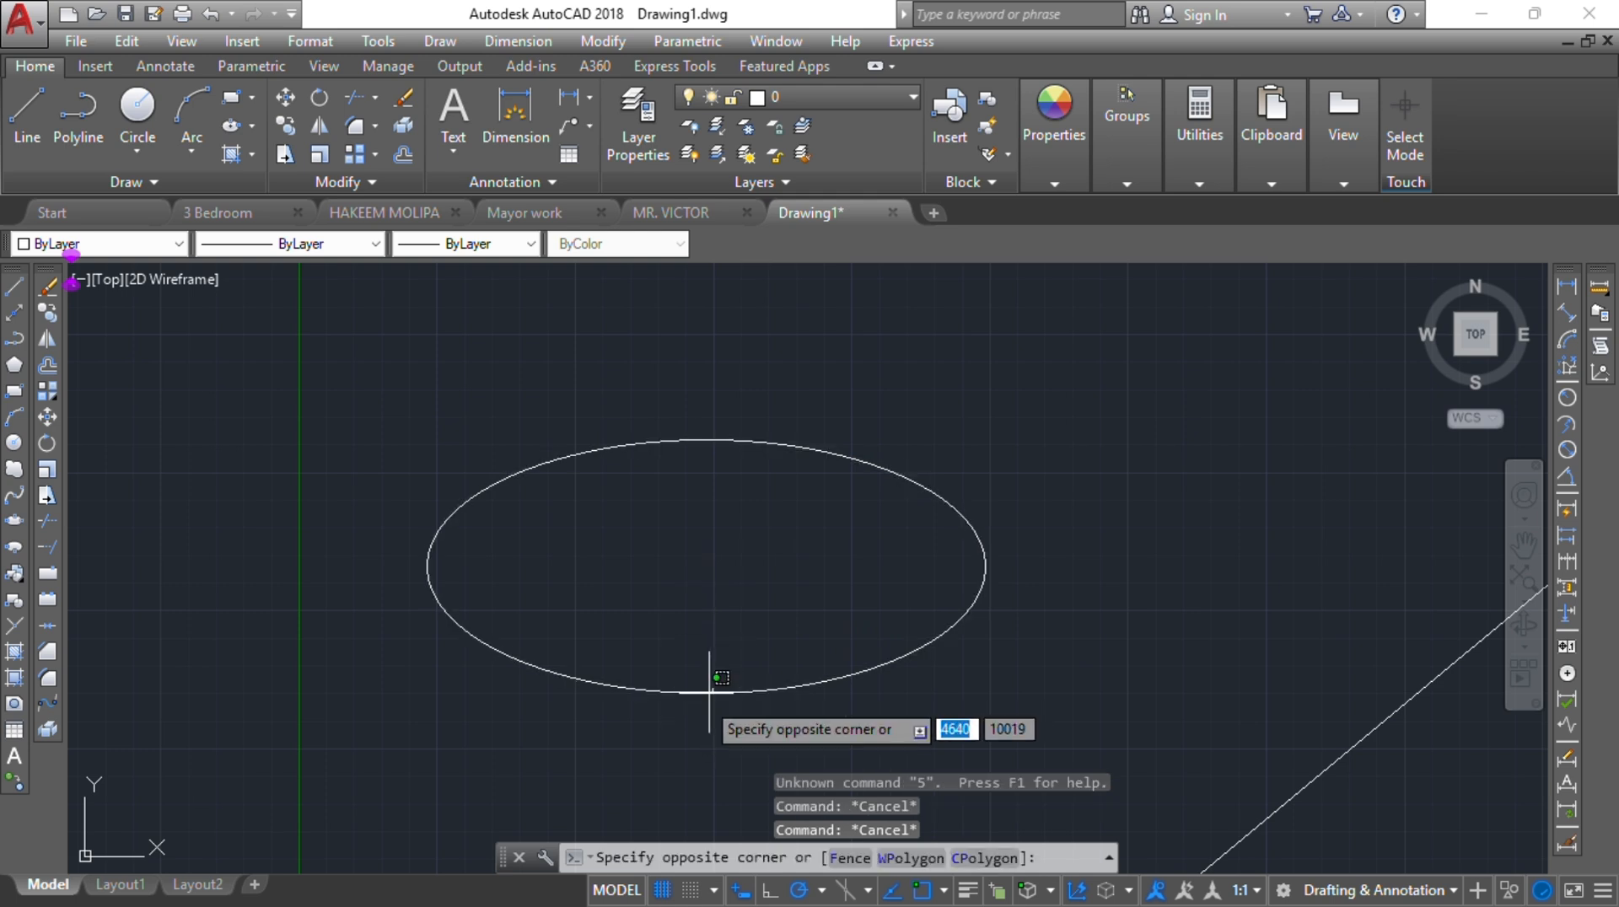
{"action": "left_click", "coordinate": [700, 707]}
{"action": "type", "text": "sc"}
{"action": "key", "text": "Return"}
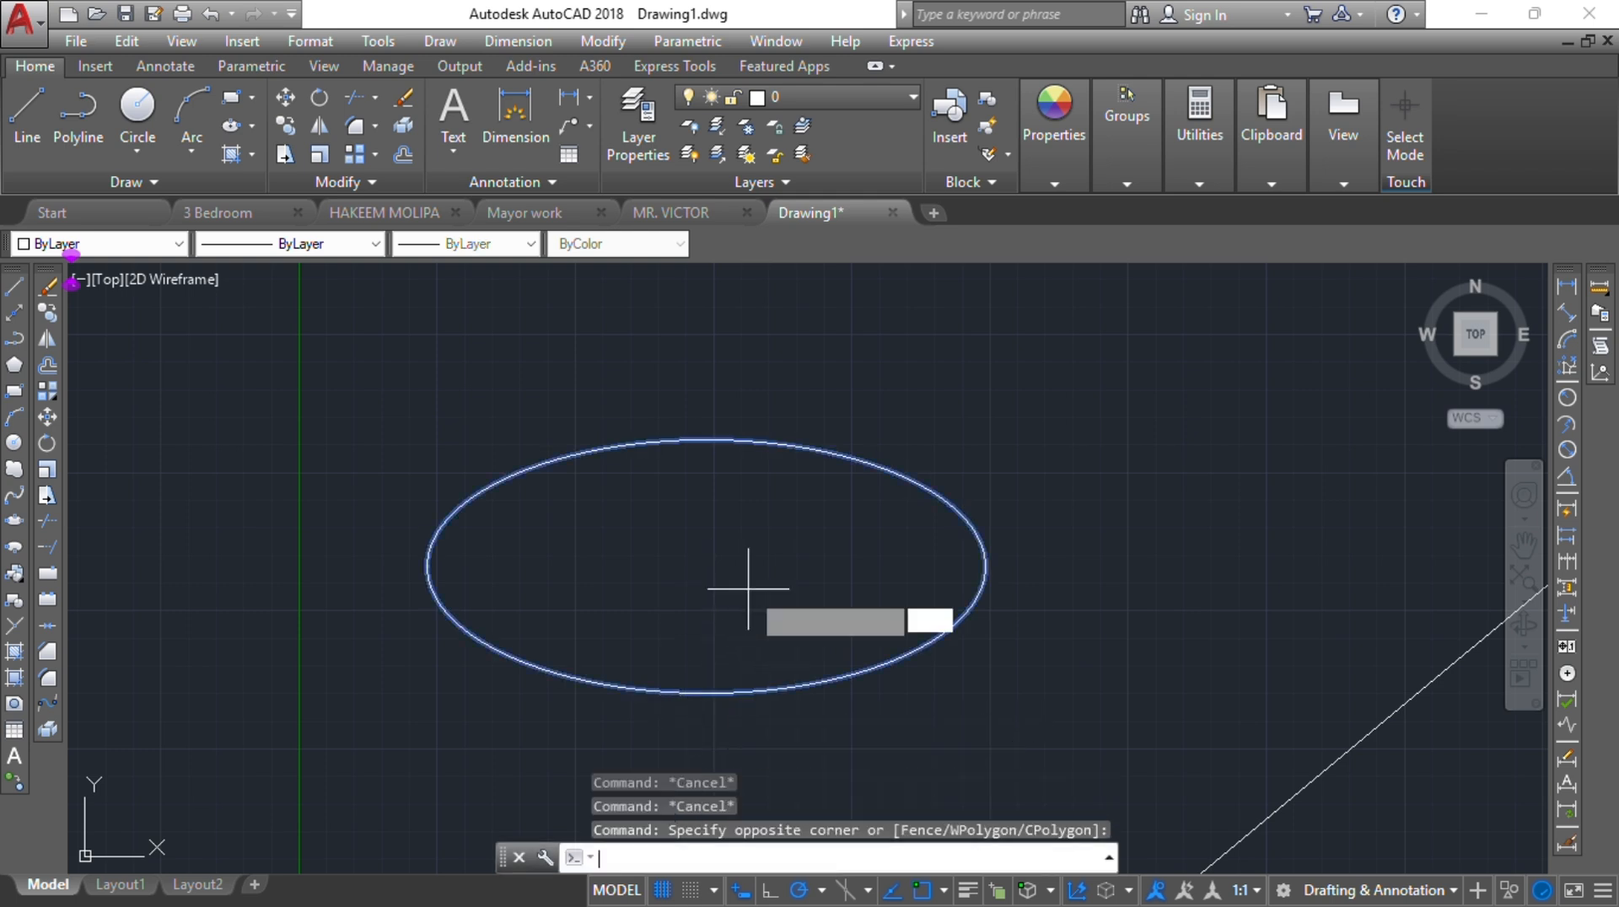
{"action": "type", "text": "1"}
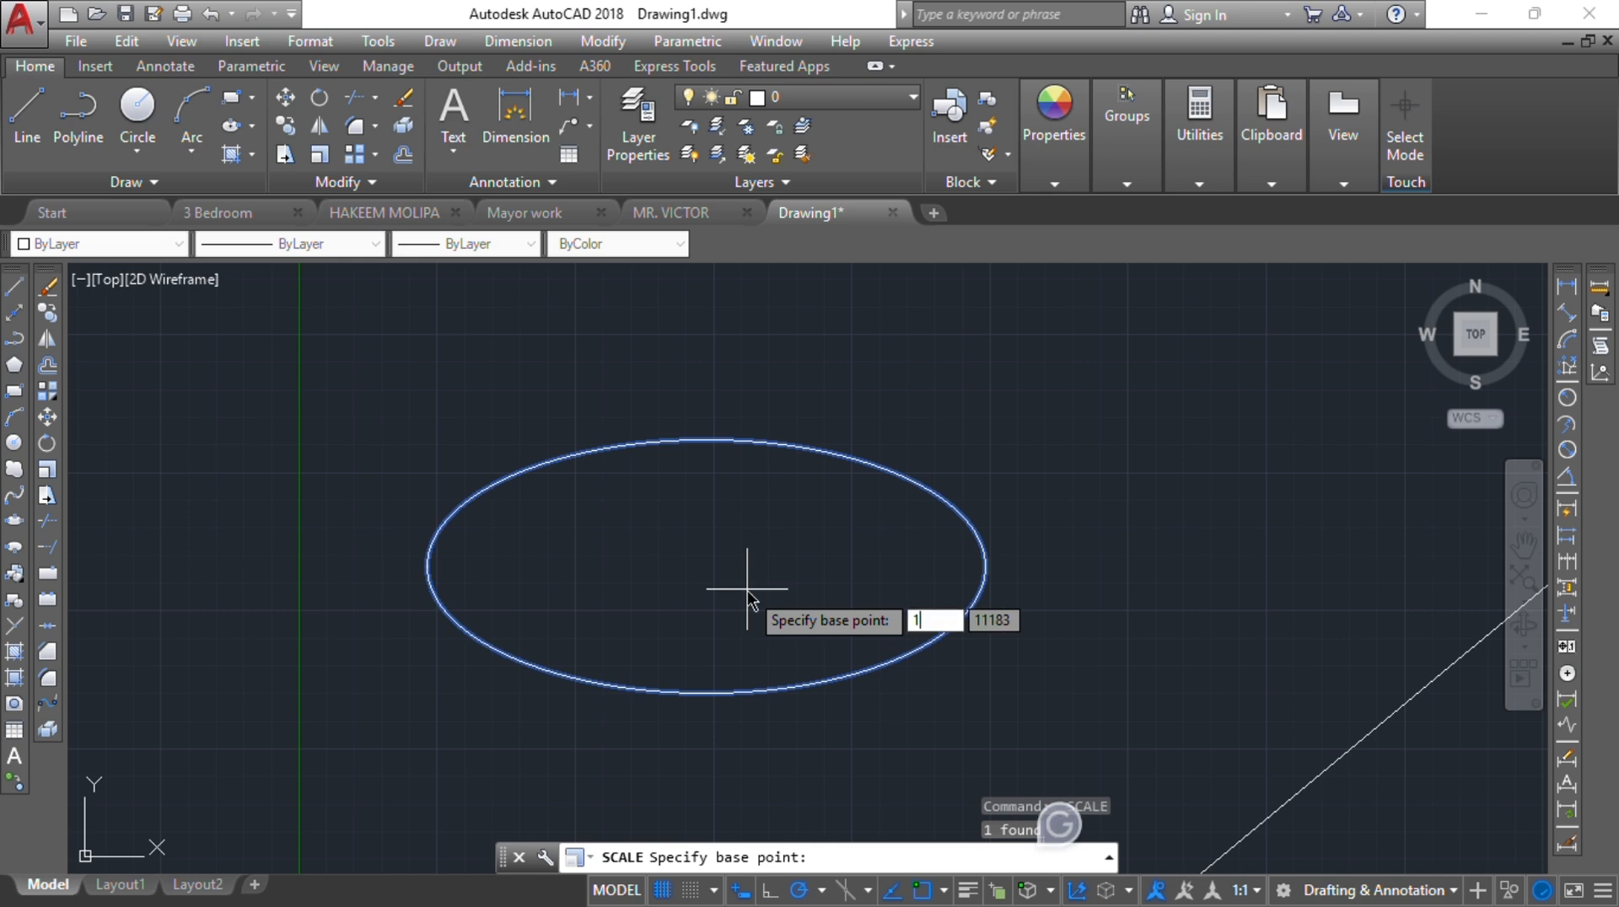
{"action": "key", "text": "Return"}
{"action": "type", "text": ".5"}
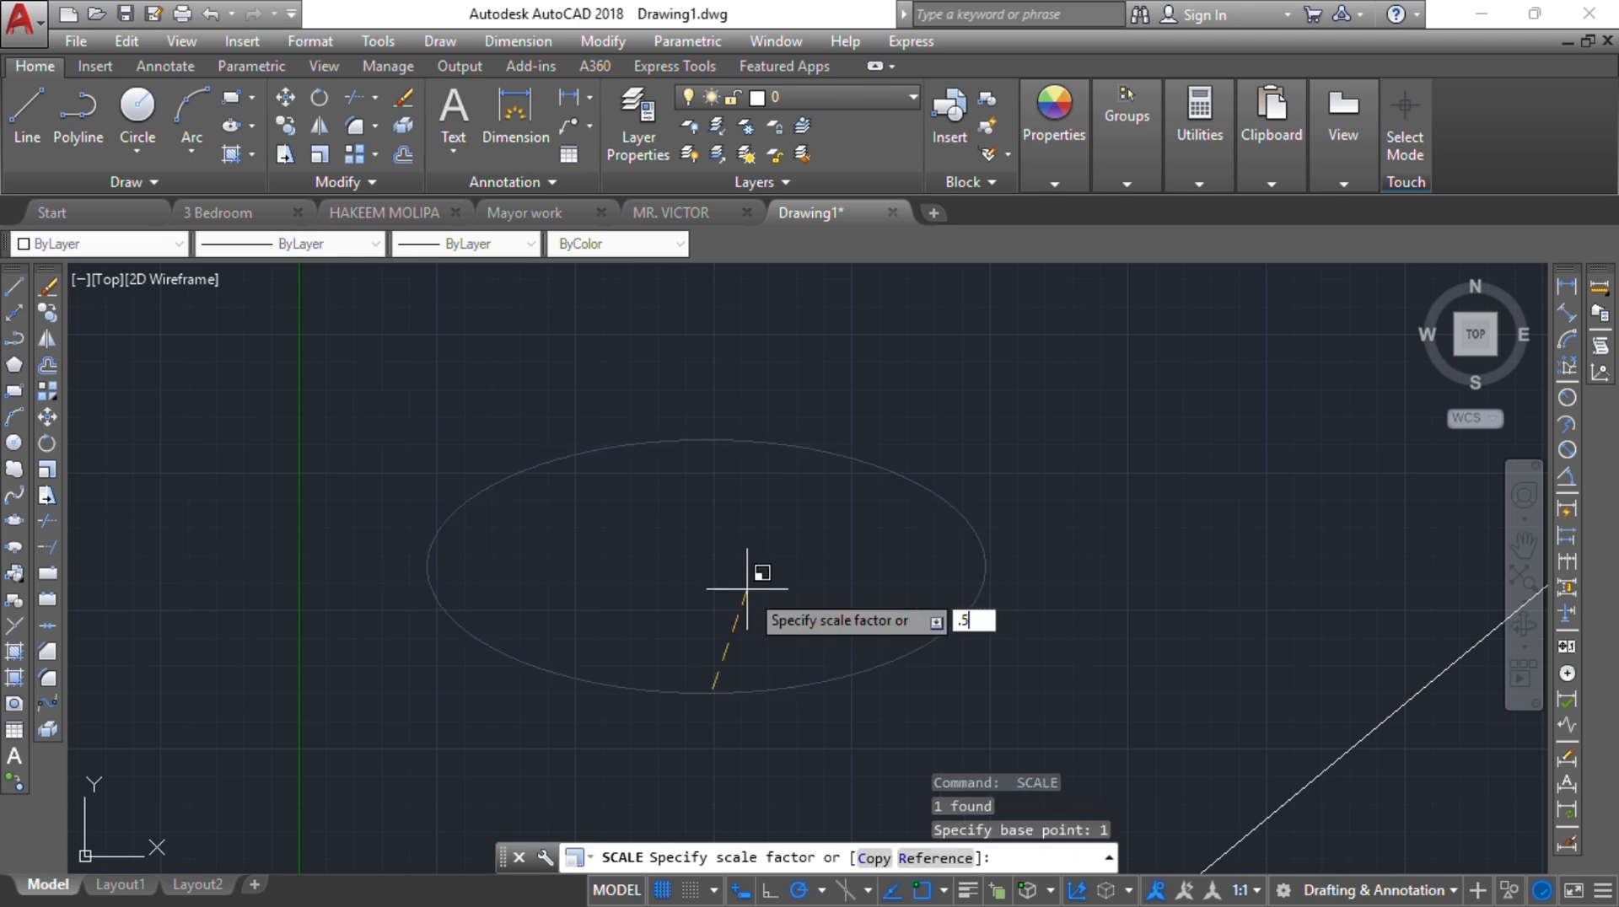
{"action": "key", "text": "Return"}
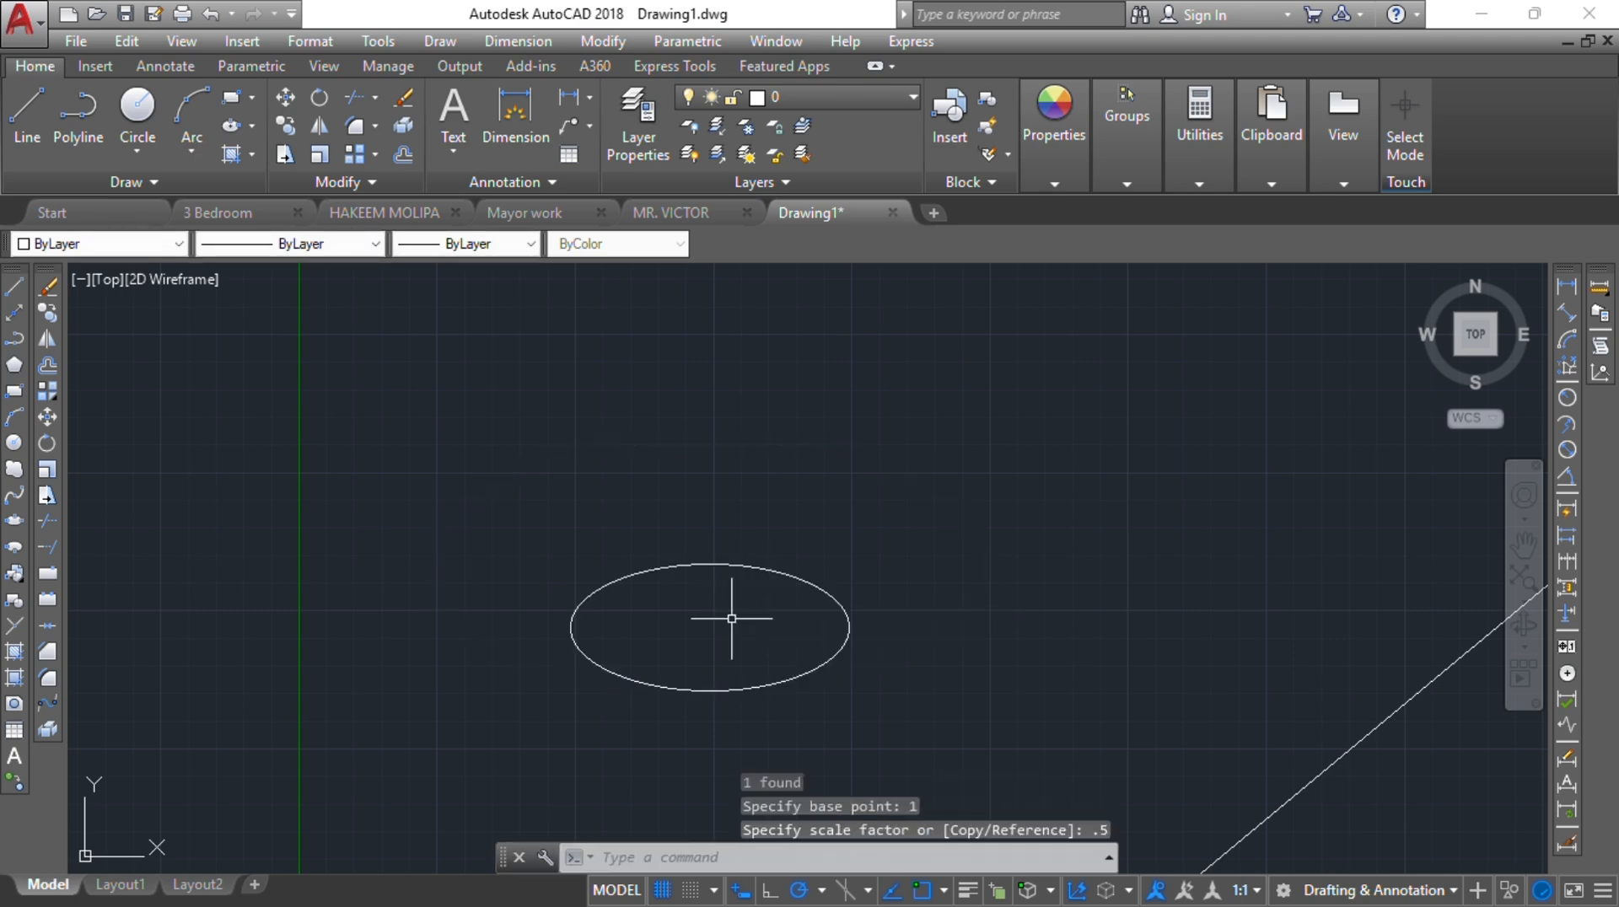
{"action": "scroll", "coordinate": [708, 591], "scroll_direction": "up", "scroll_amount": 3}
{"action": "scroll", "coordinate": [683, 552], "scroll_direction": "down", "scroll_amount": 8}
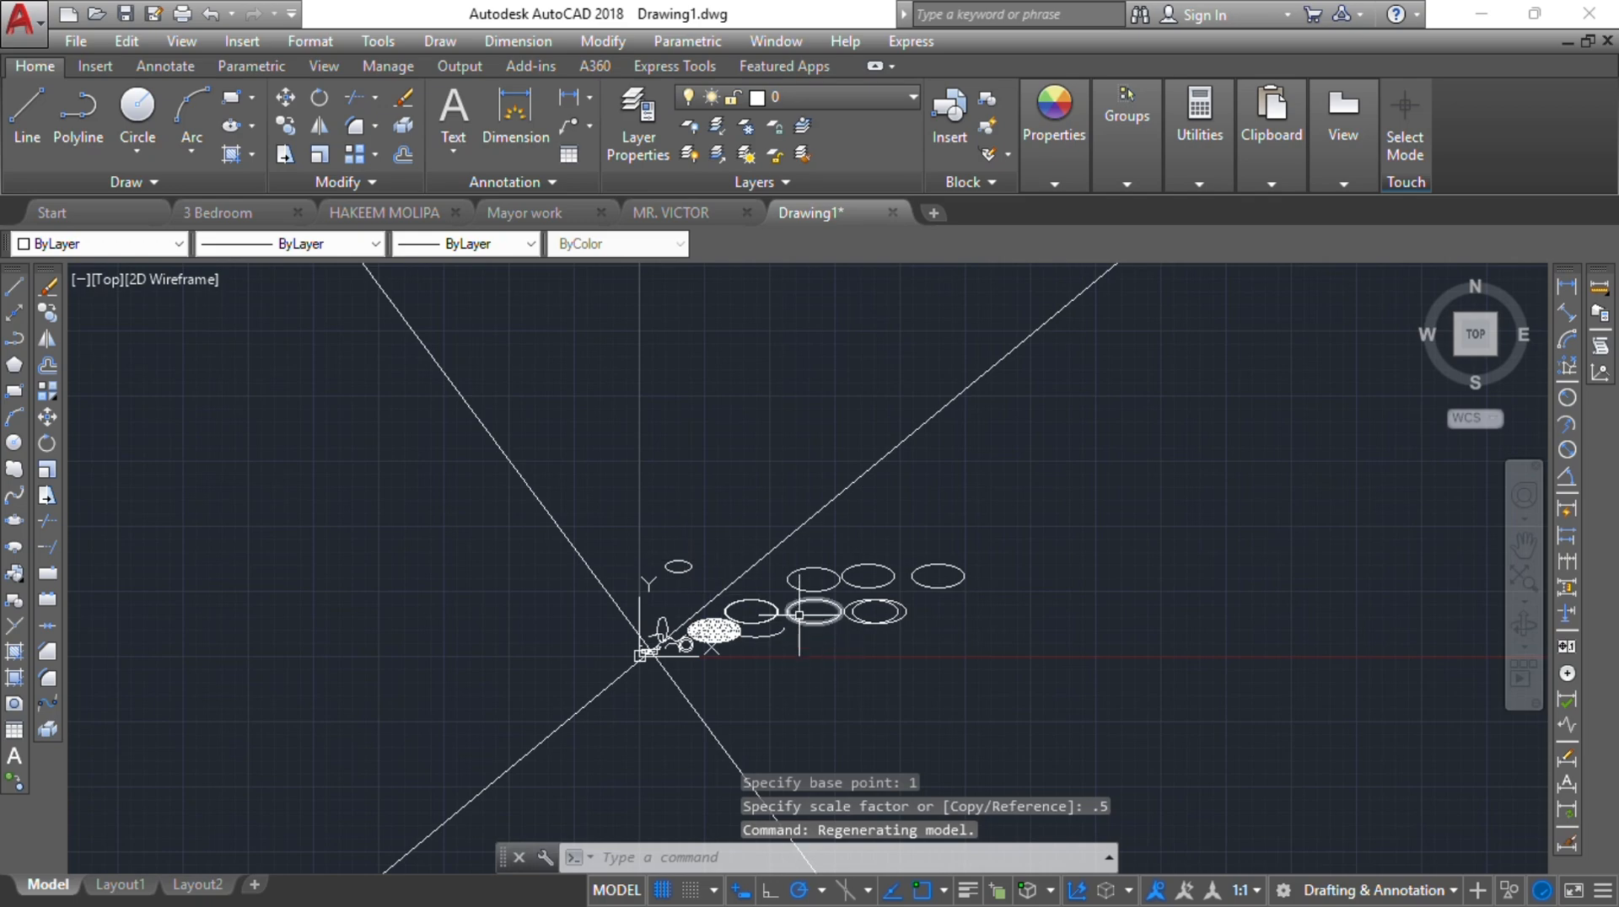